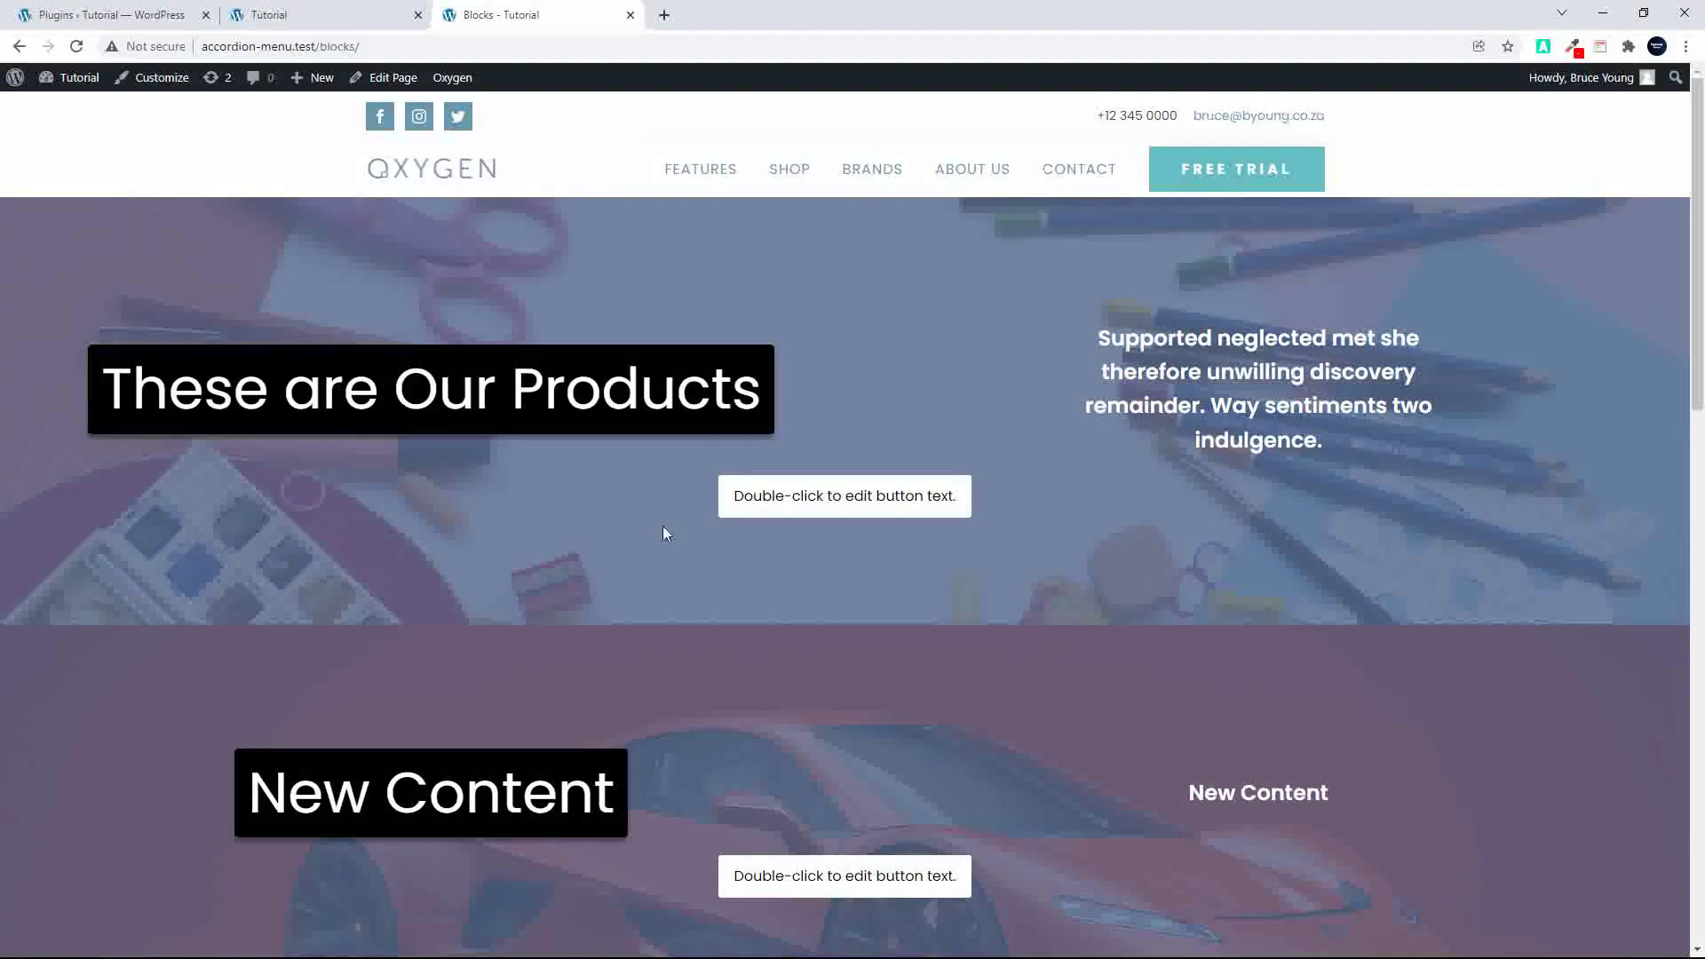
Scroll through the Blocks page to review its current content.
scroll(881, 607, "down", 10)
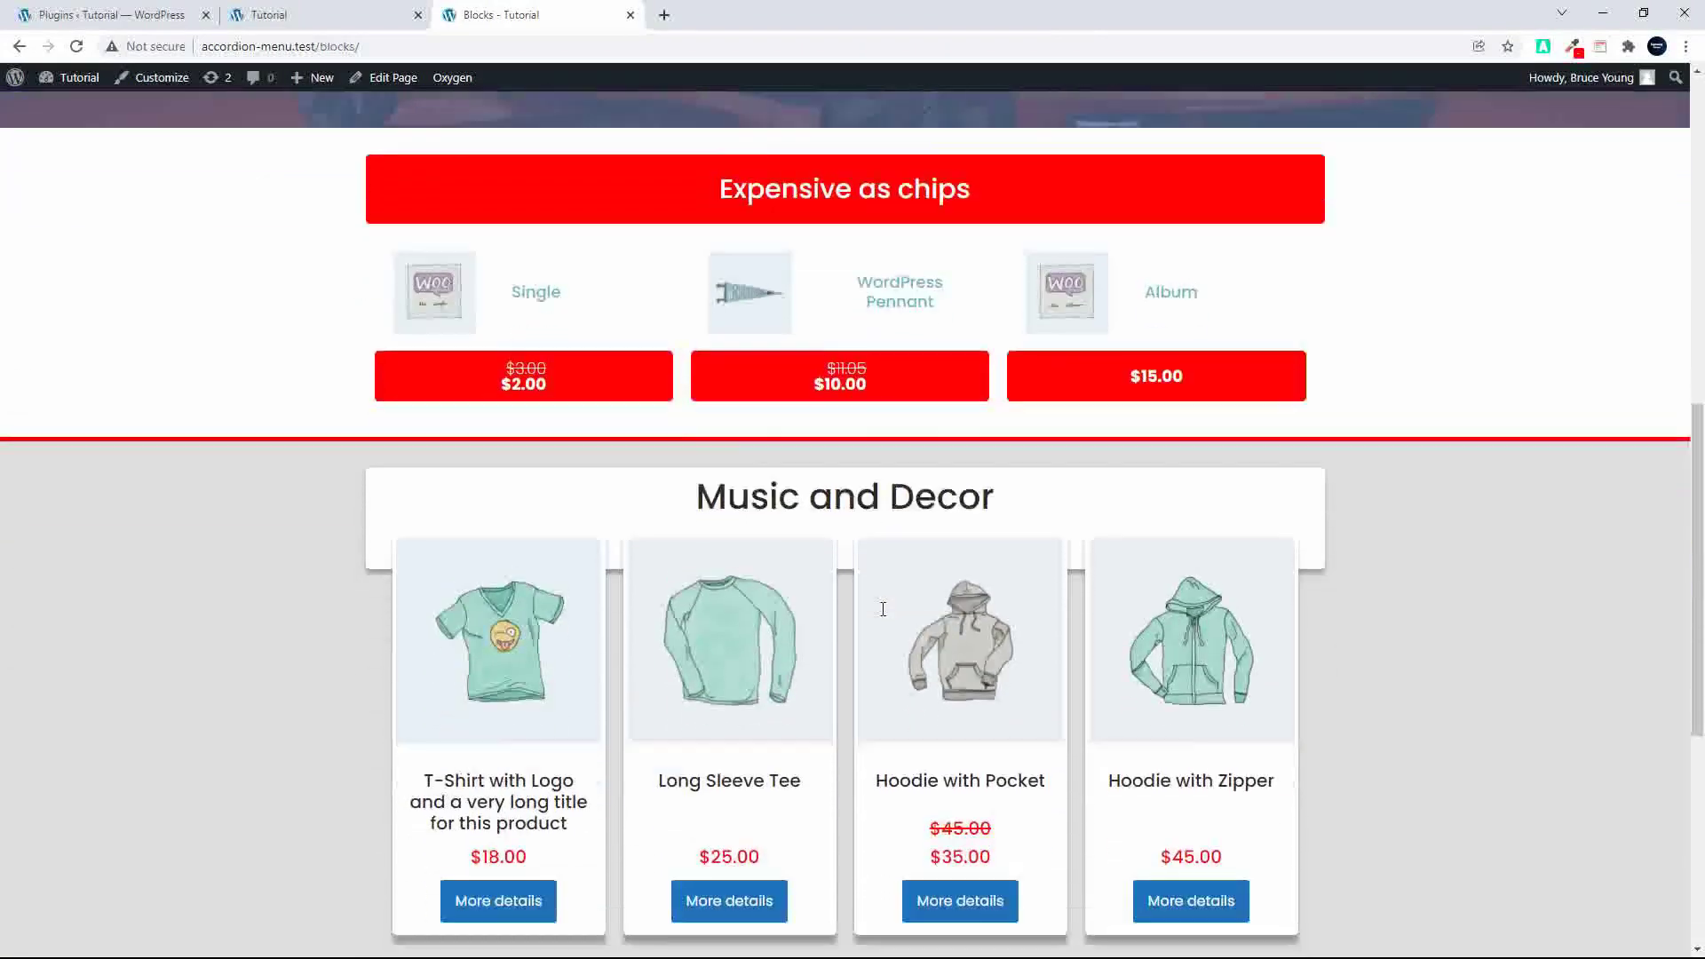
scroll(883, 609, "up", 10)
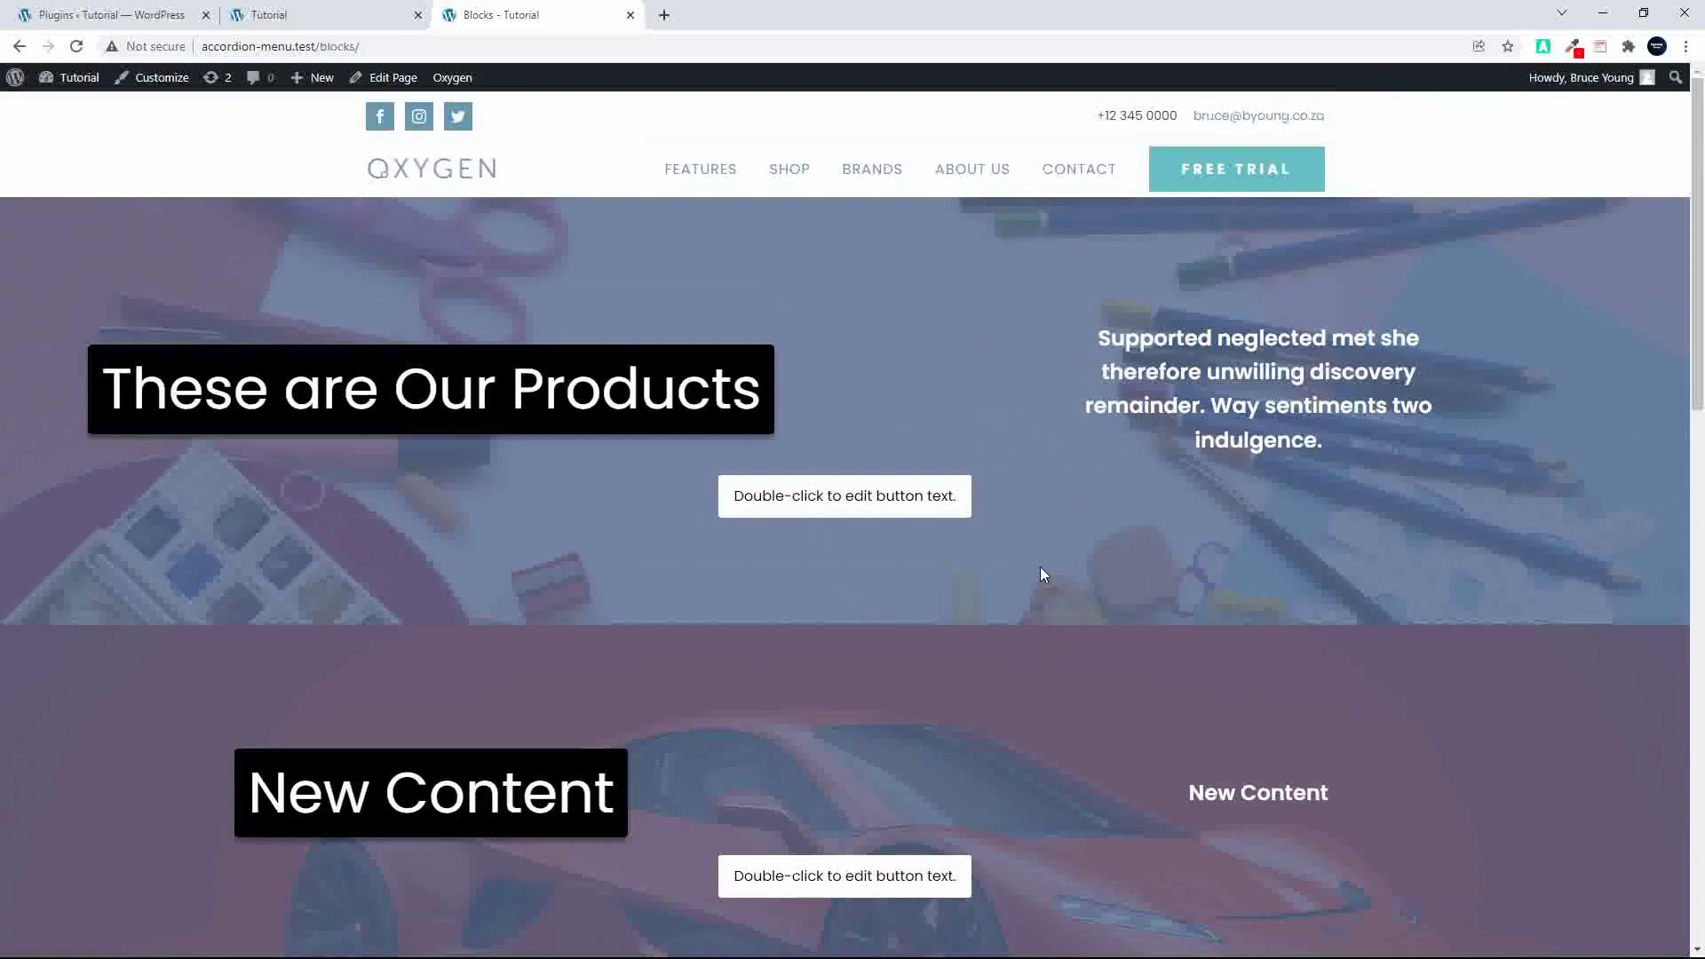
scroll(1043, 571, "down", 2)
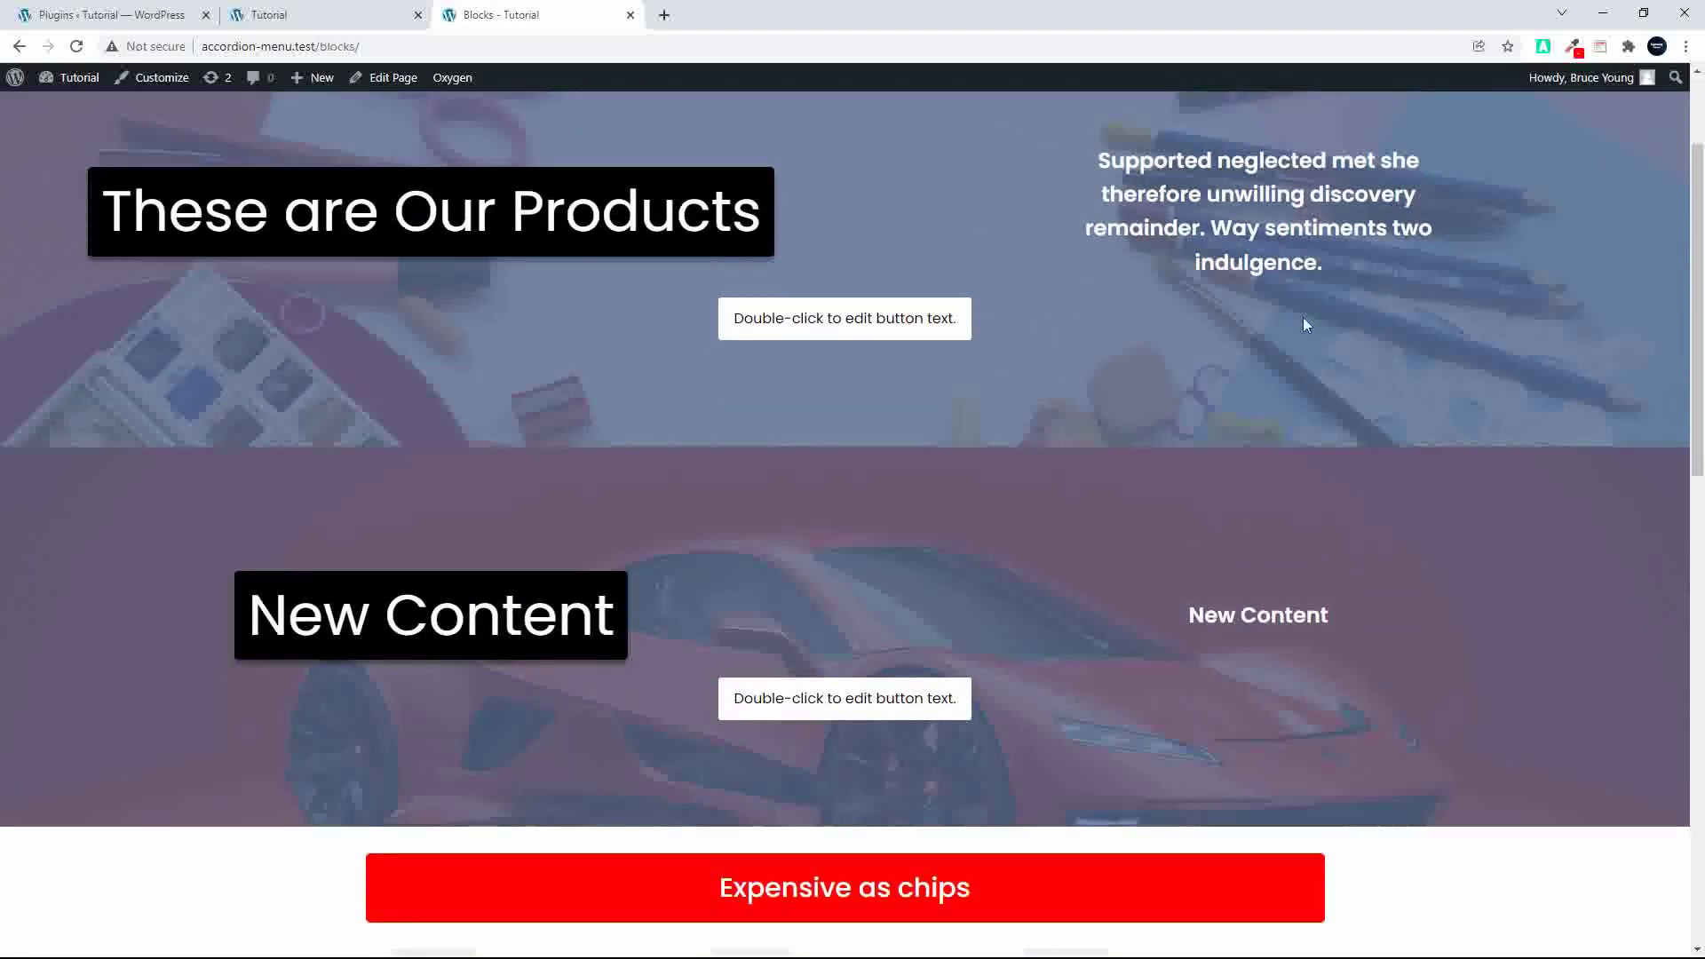
scroll(1164, 554, "down", 3)
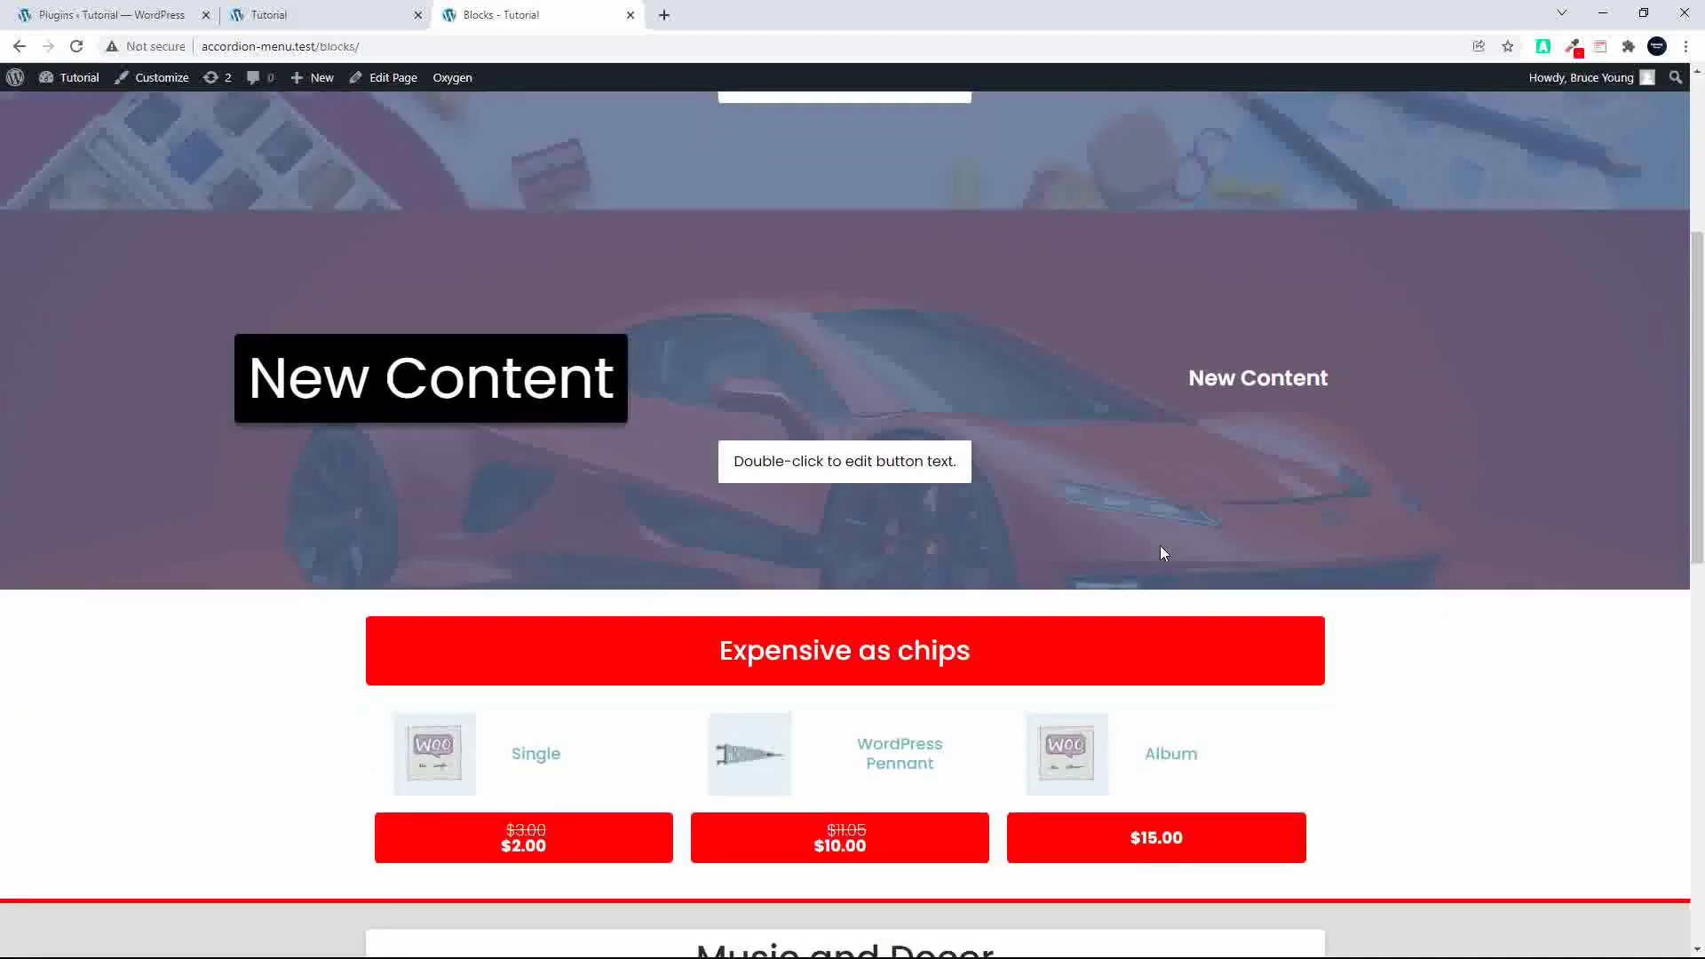
scroll(1163, 551, "down", 5)
scroll(1163, 552, "down", 1)
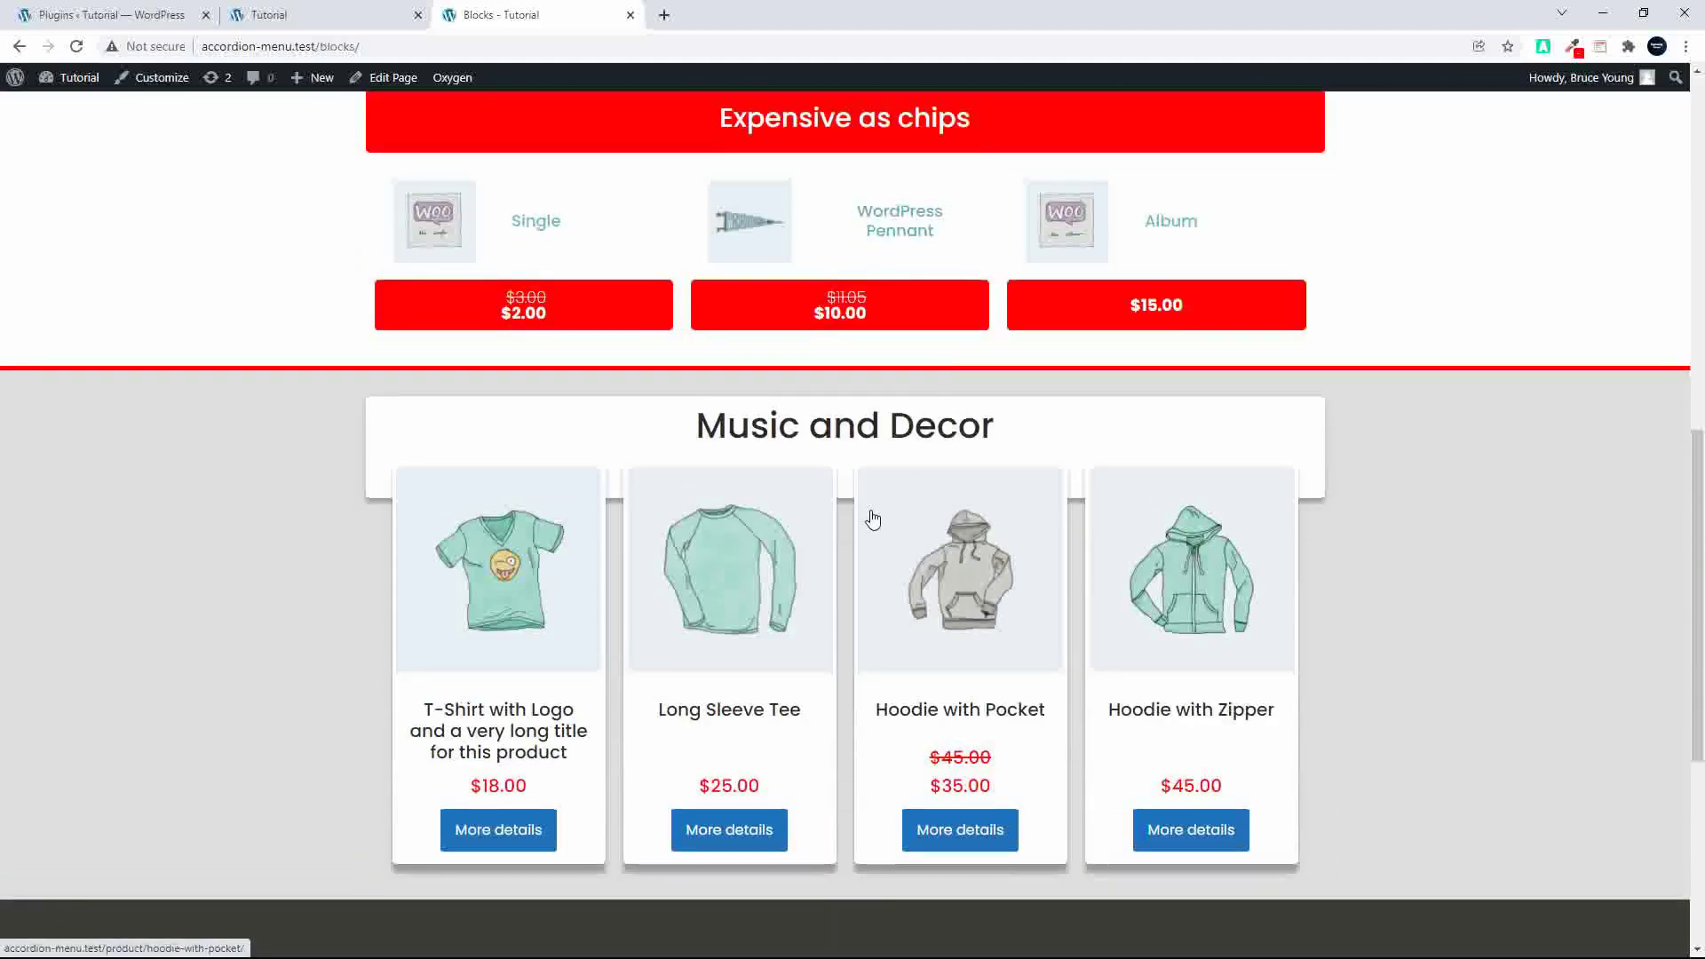
scroll(929, 341, "up", 1)
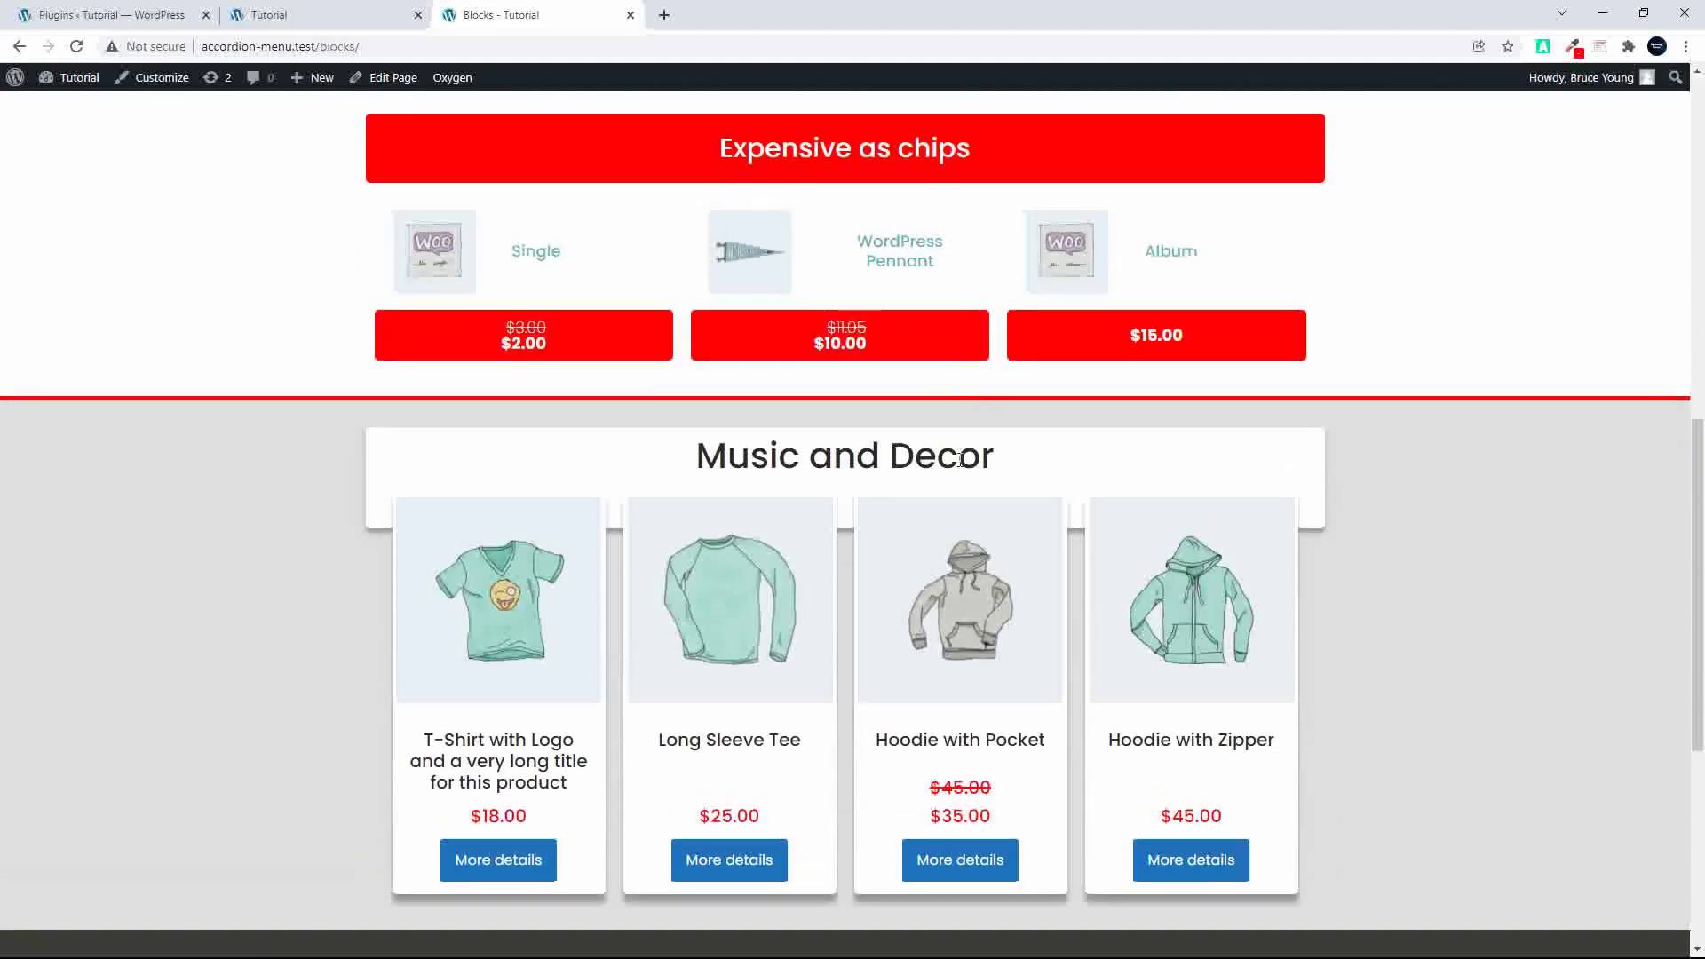
scroll(963, 471, "up", 2)
scroll(963, 470, "up", 1)
scroll(959, 496, "up", 7)
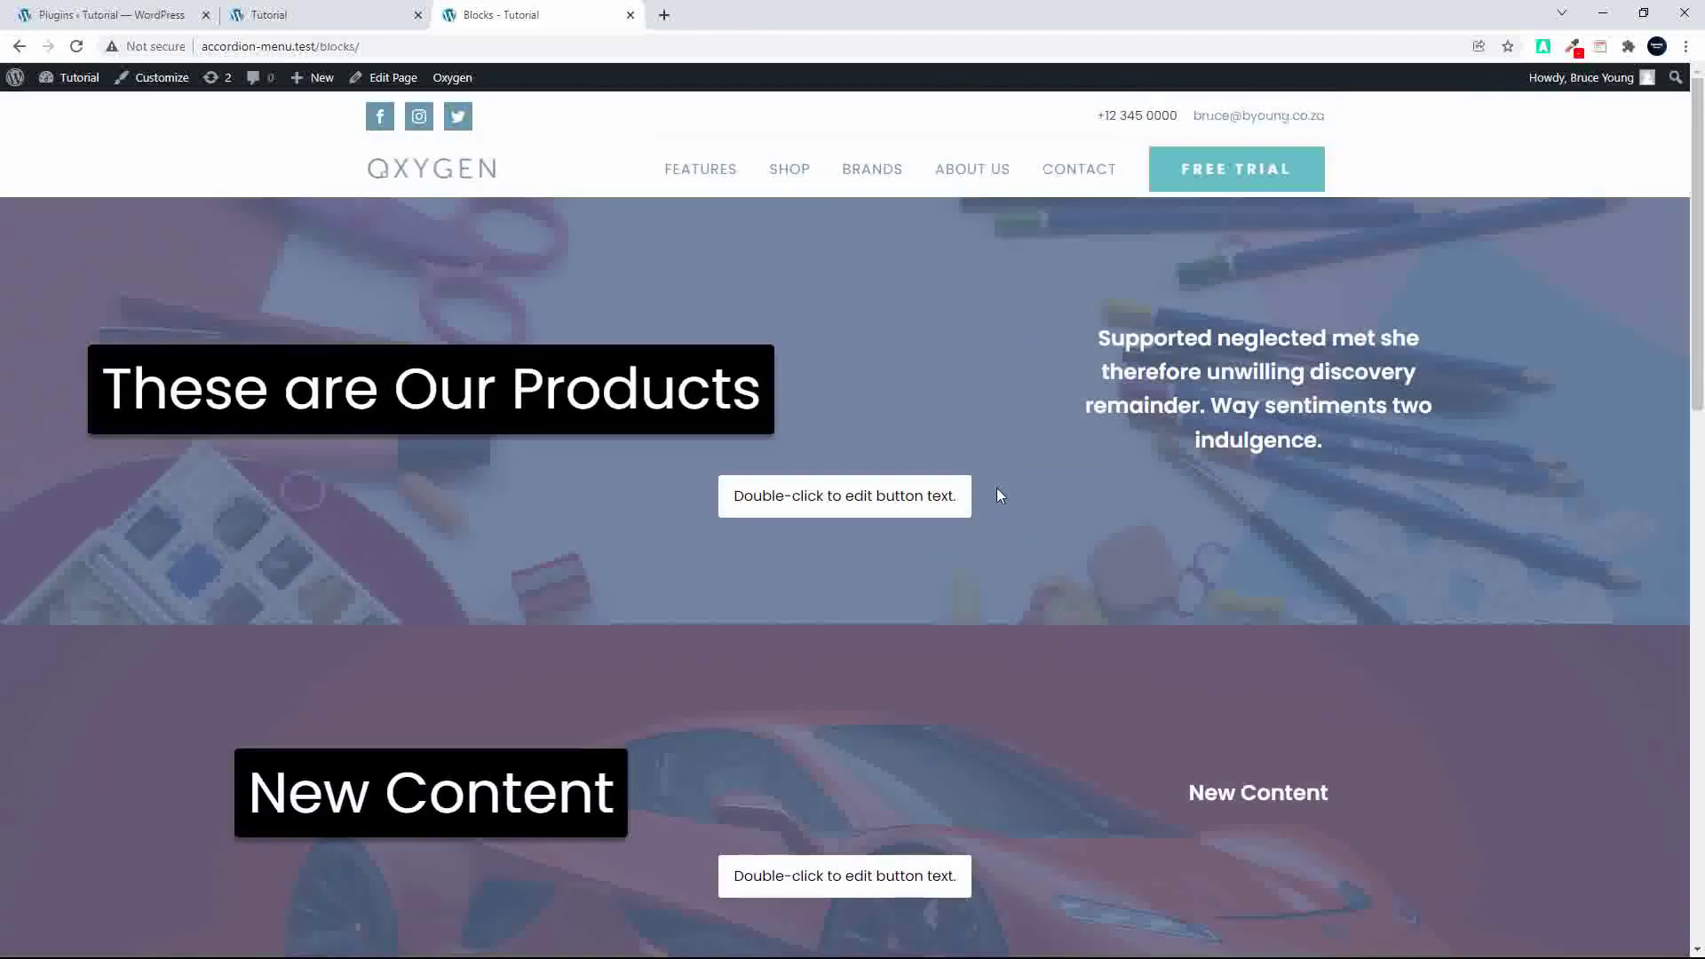
In the plugins list, tick Oxygen, Oxygen Elements for WooCommerce, Oxygen Gutenberg Integration and Hydrogen Pack.
left_click(111, 15)
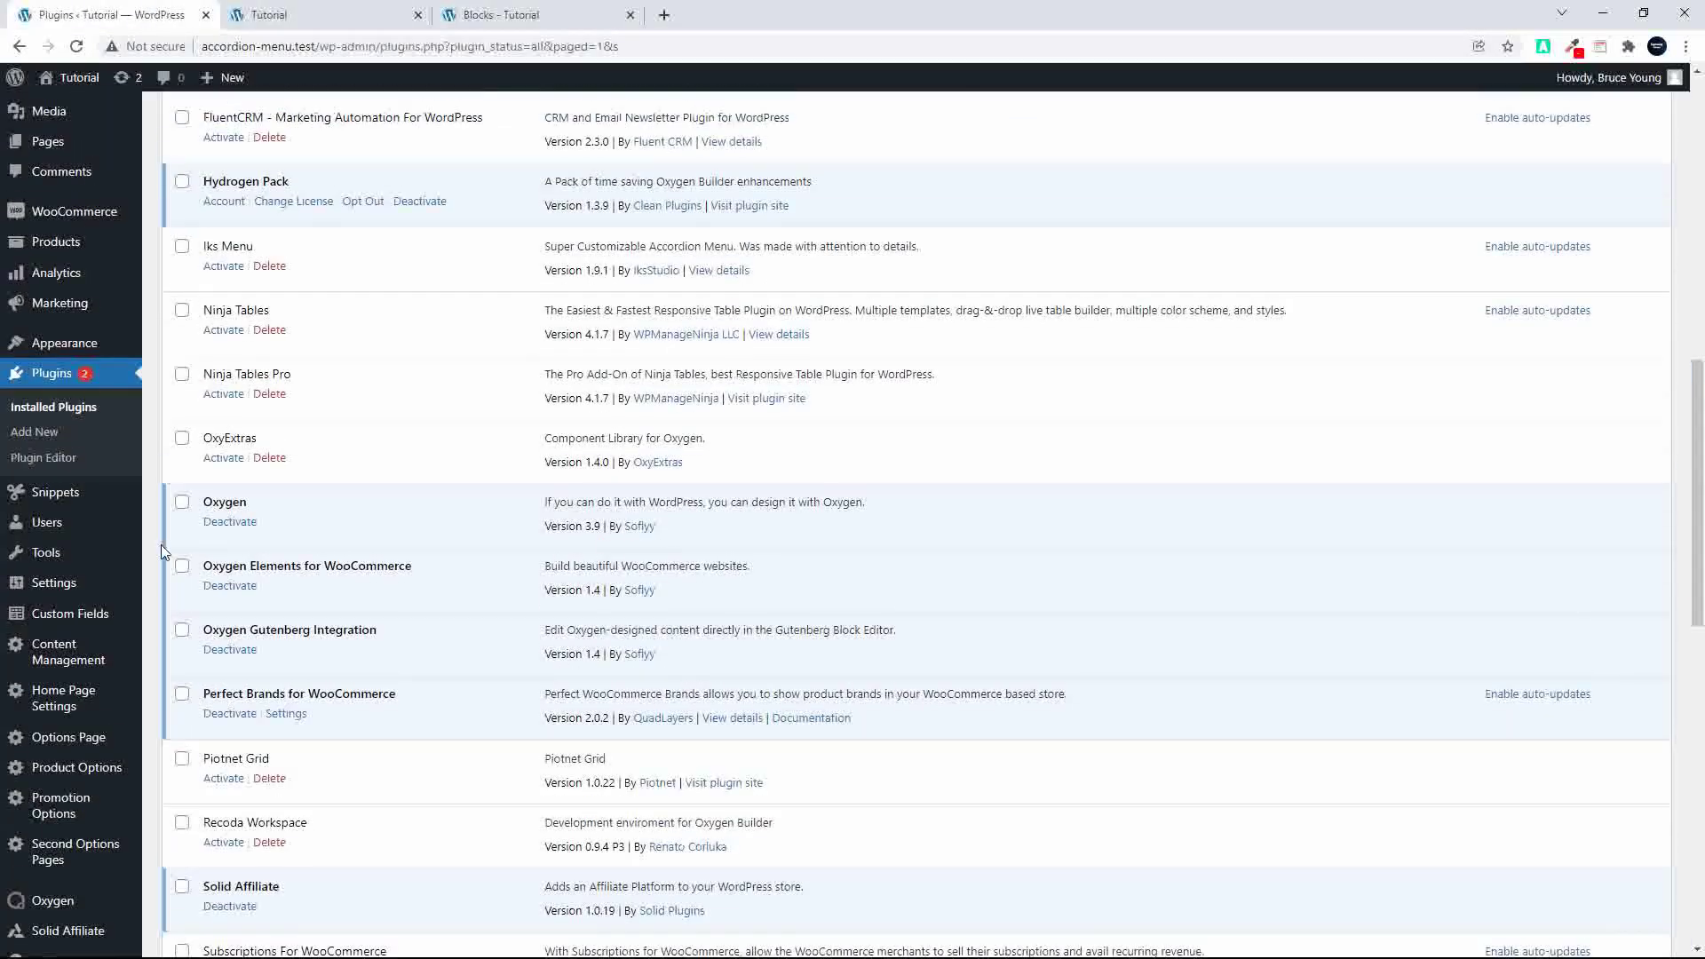
left_click(182, 501)
left_click(182, 565)
left_click(182, 630)
left_click(182, 182)
Bulk-deactivate the four selected plugins and go back to the Blocks page.
scroll(565, 649, "down", 10)
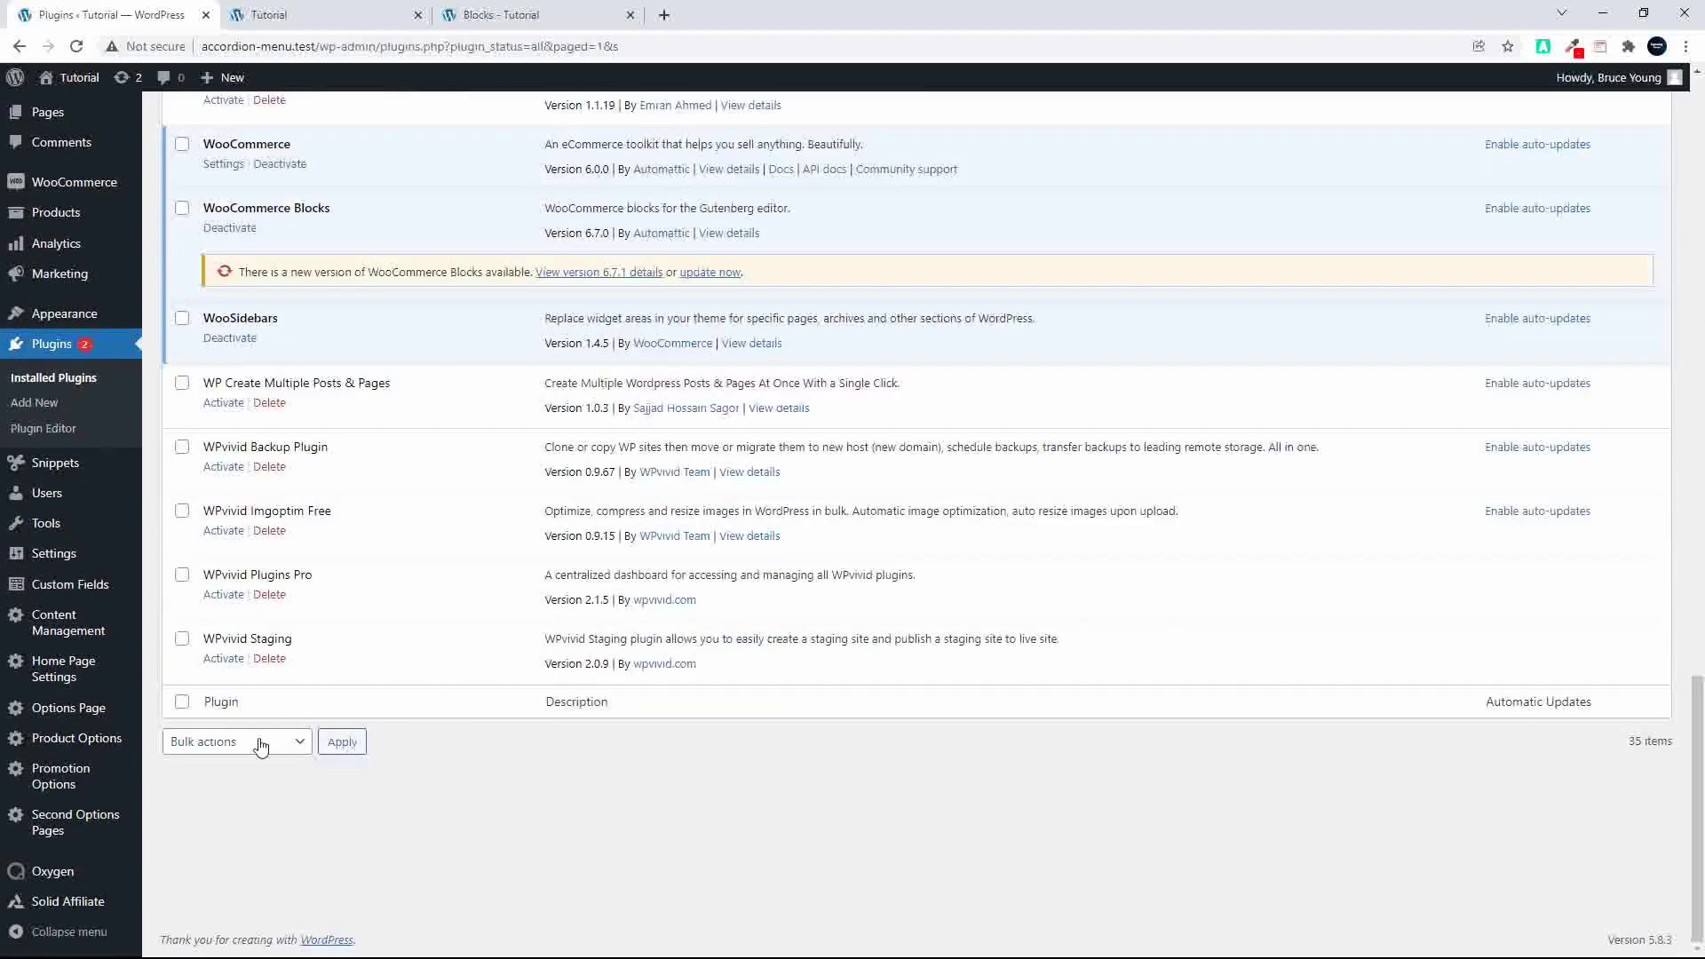
left_click(263, 742)
left_click(234, 798)
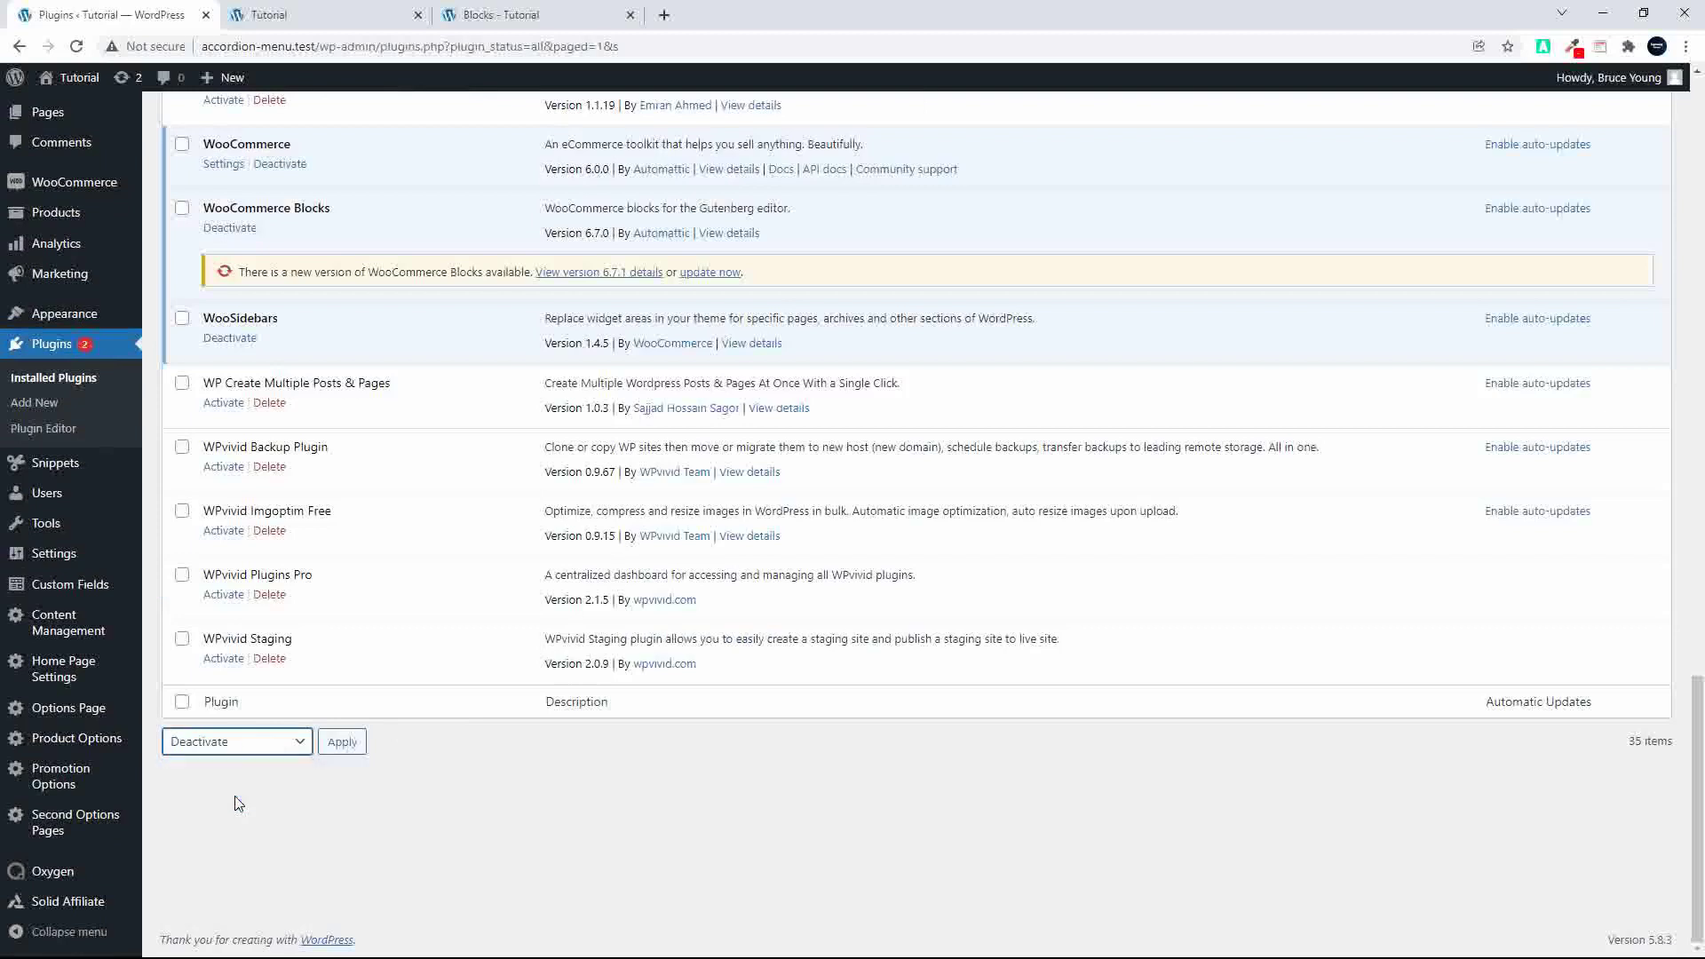
left_click(339, 744)
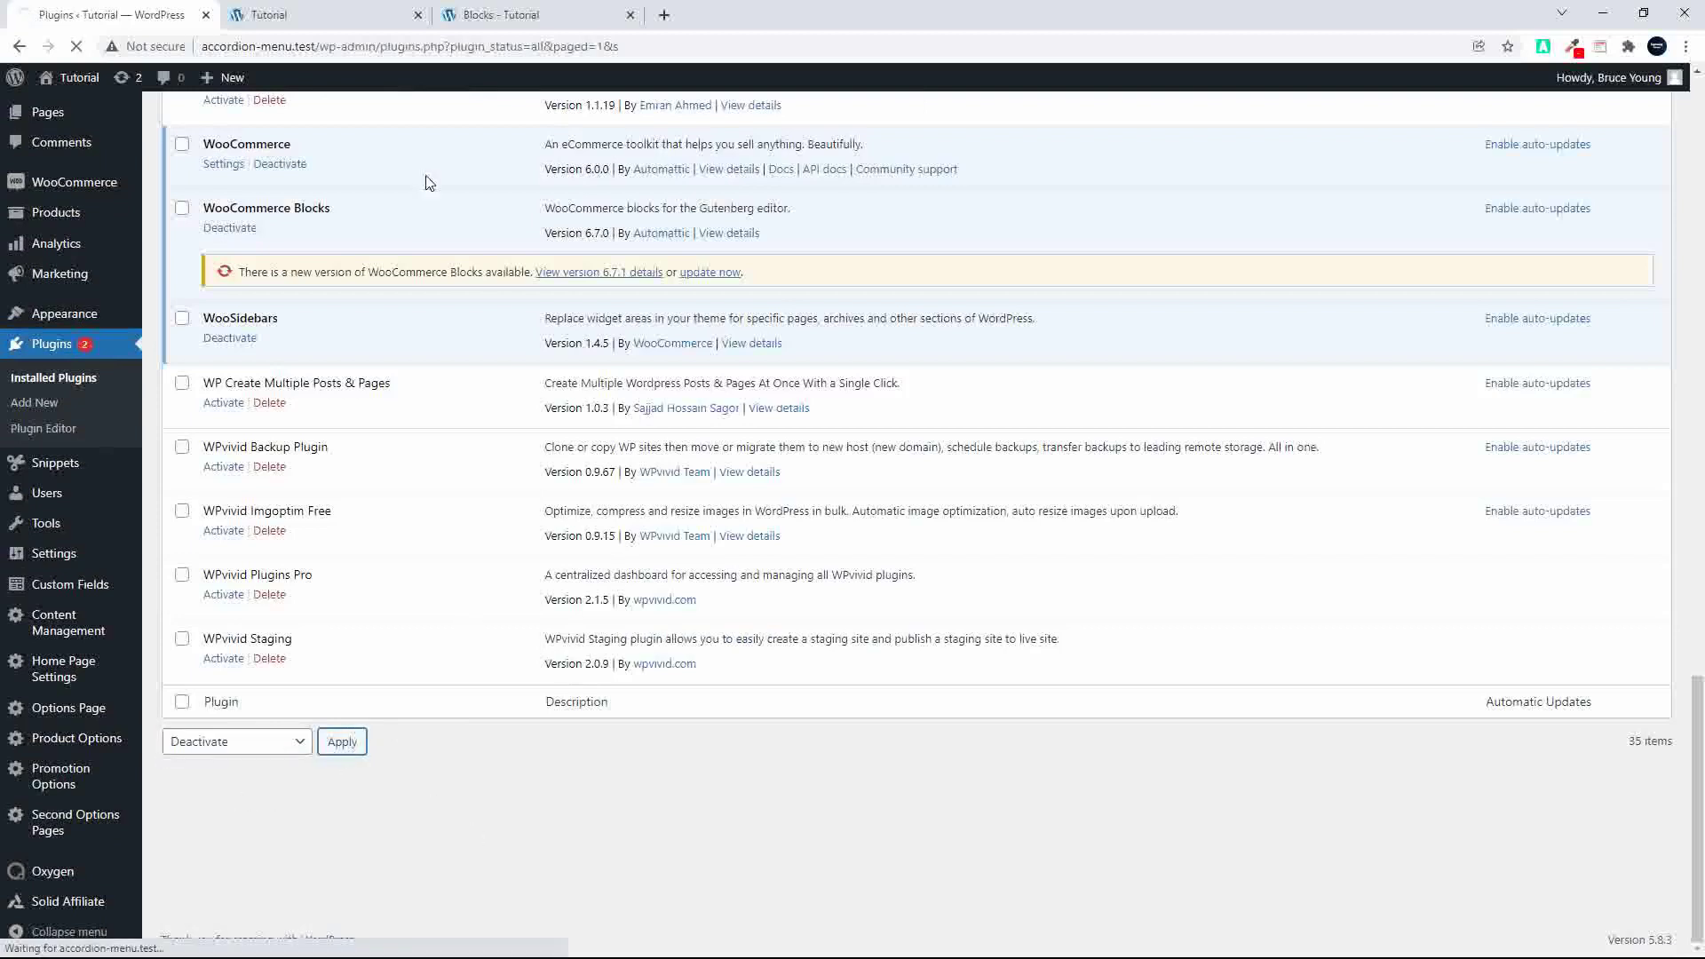
left_click(515, 15)
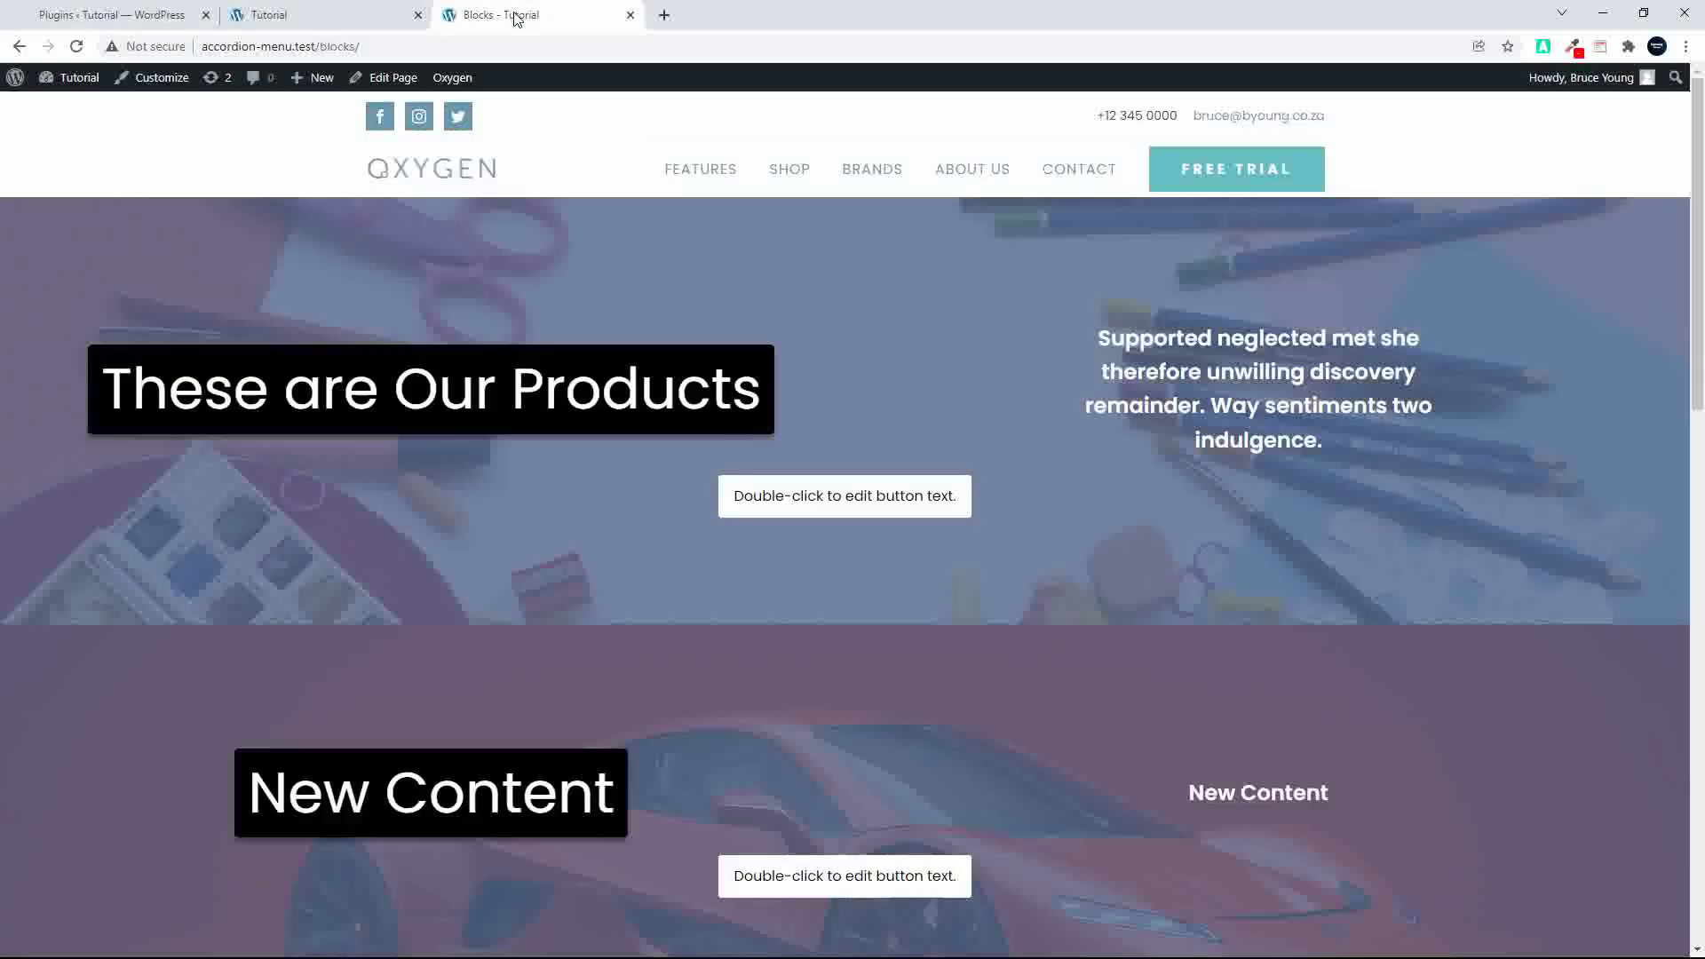
Reload the Blocks page to see it without Oxygen, then open it in the editor.
left_click(76, 48)
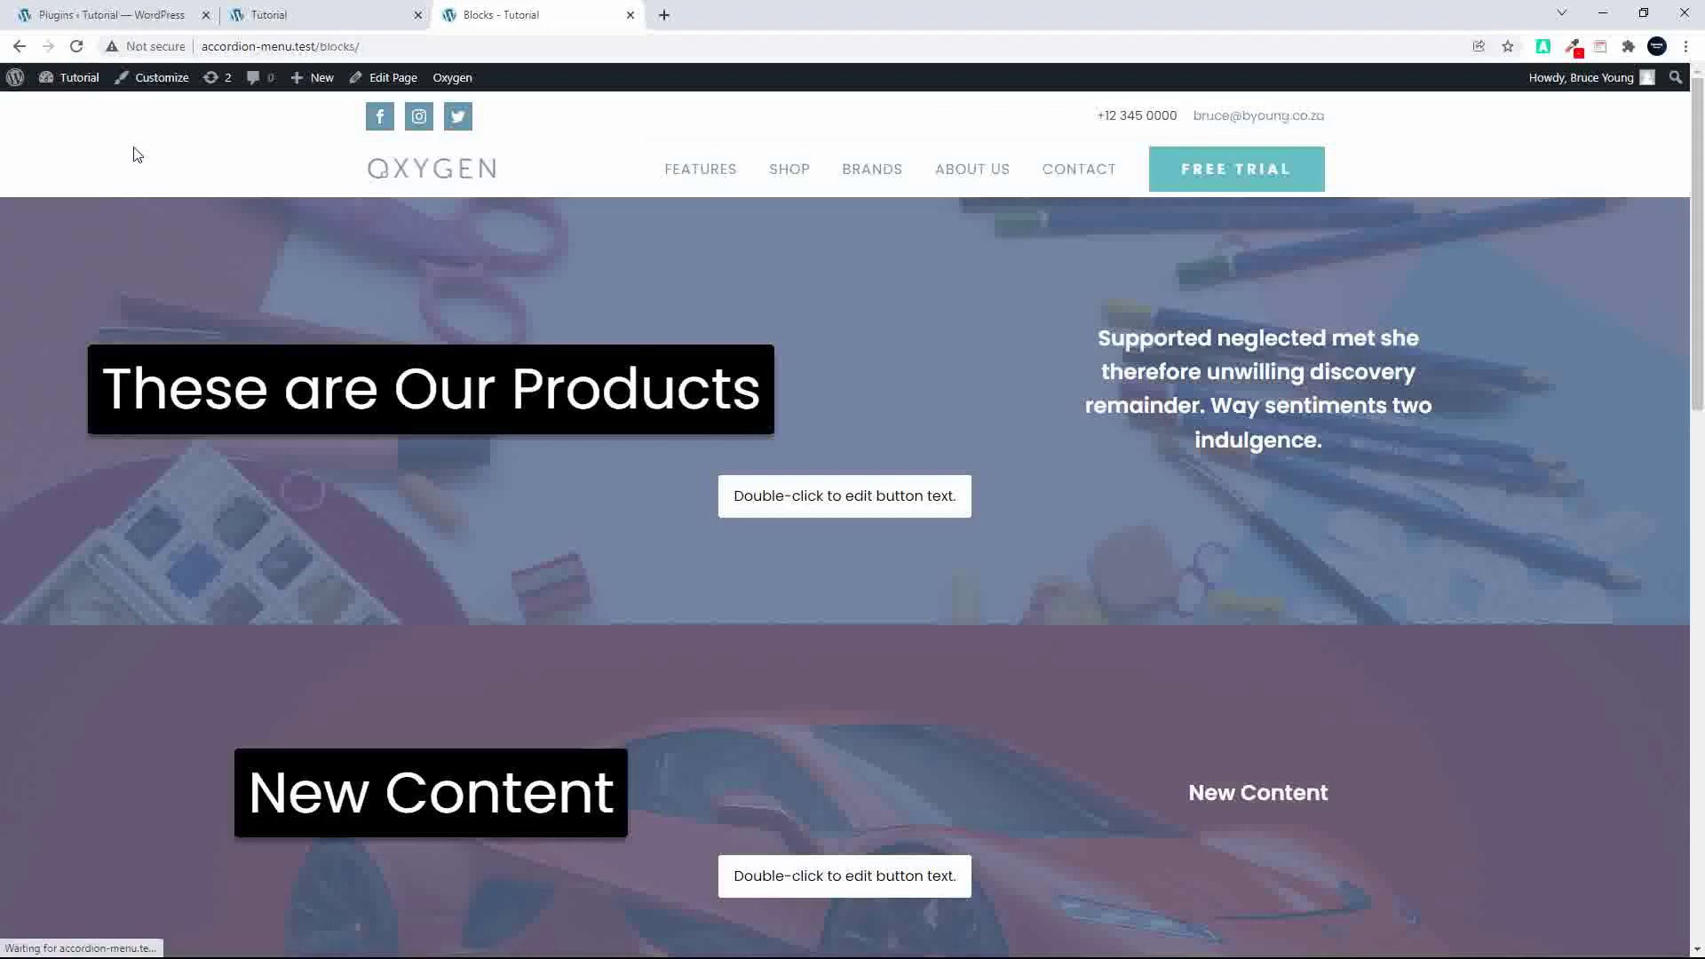
left_click(76, 46)
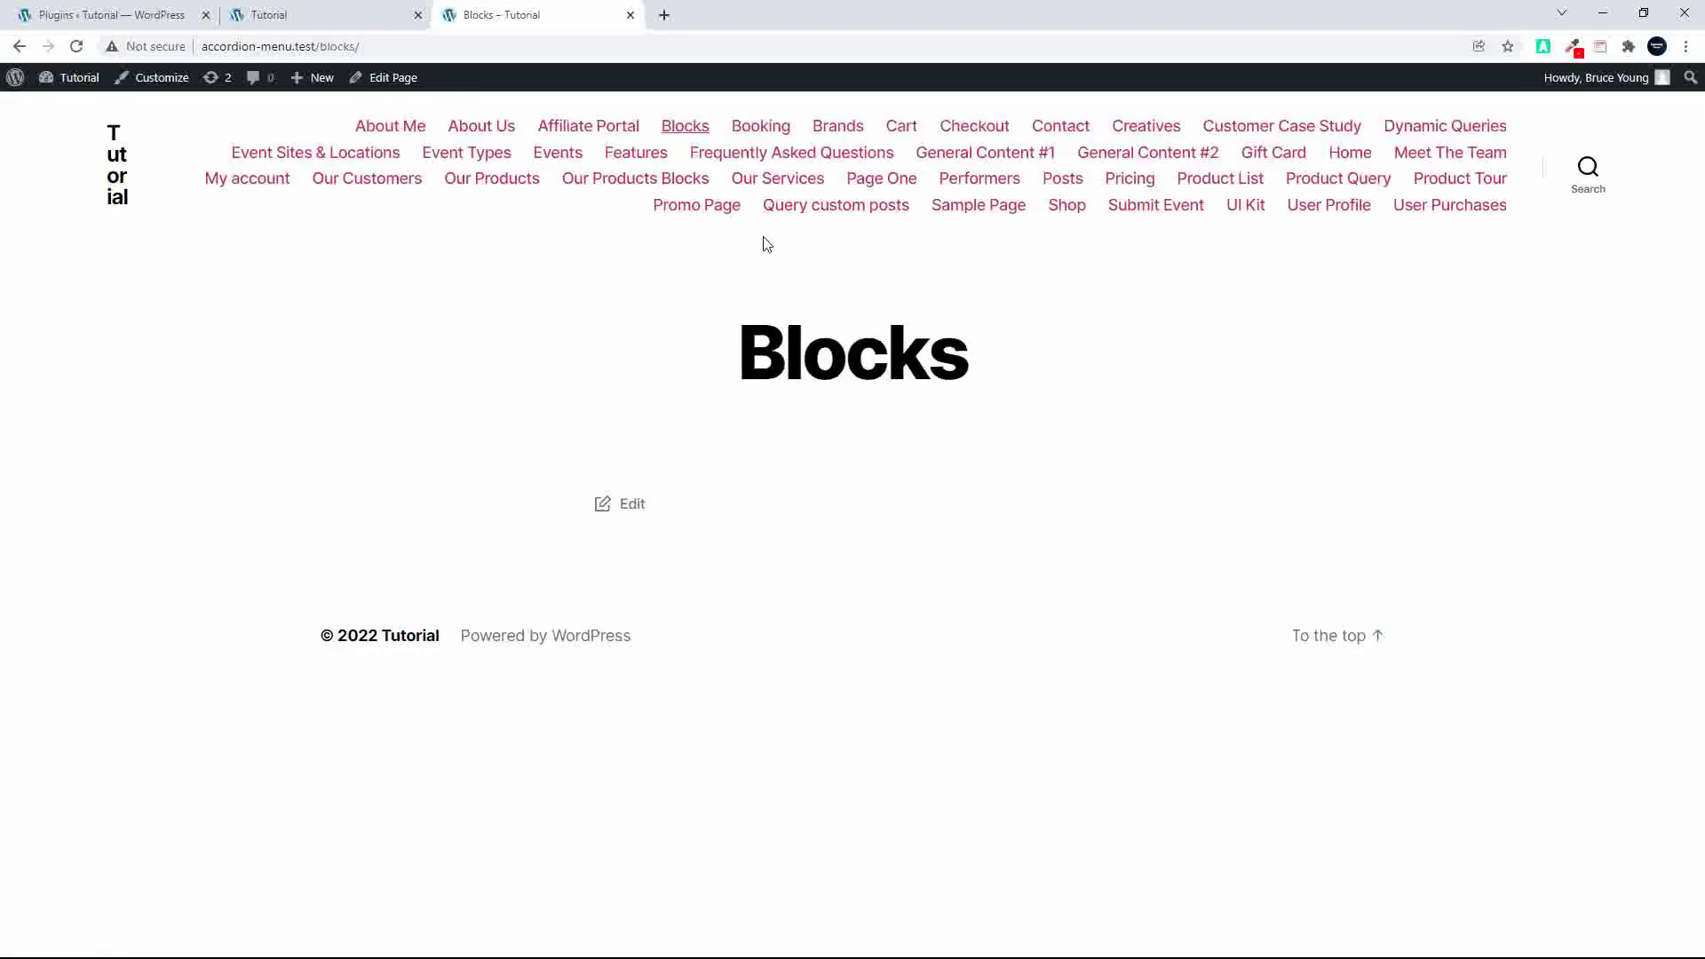
left_click(409, 80)
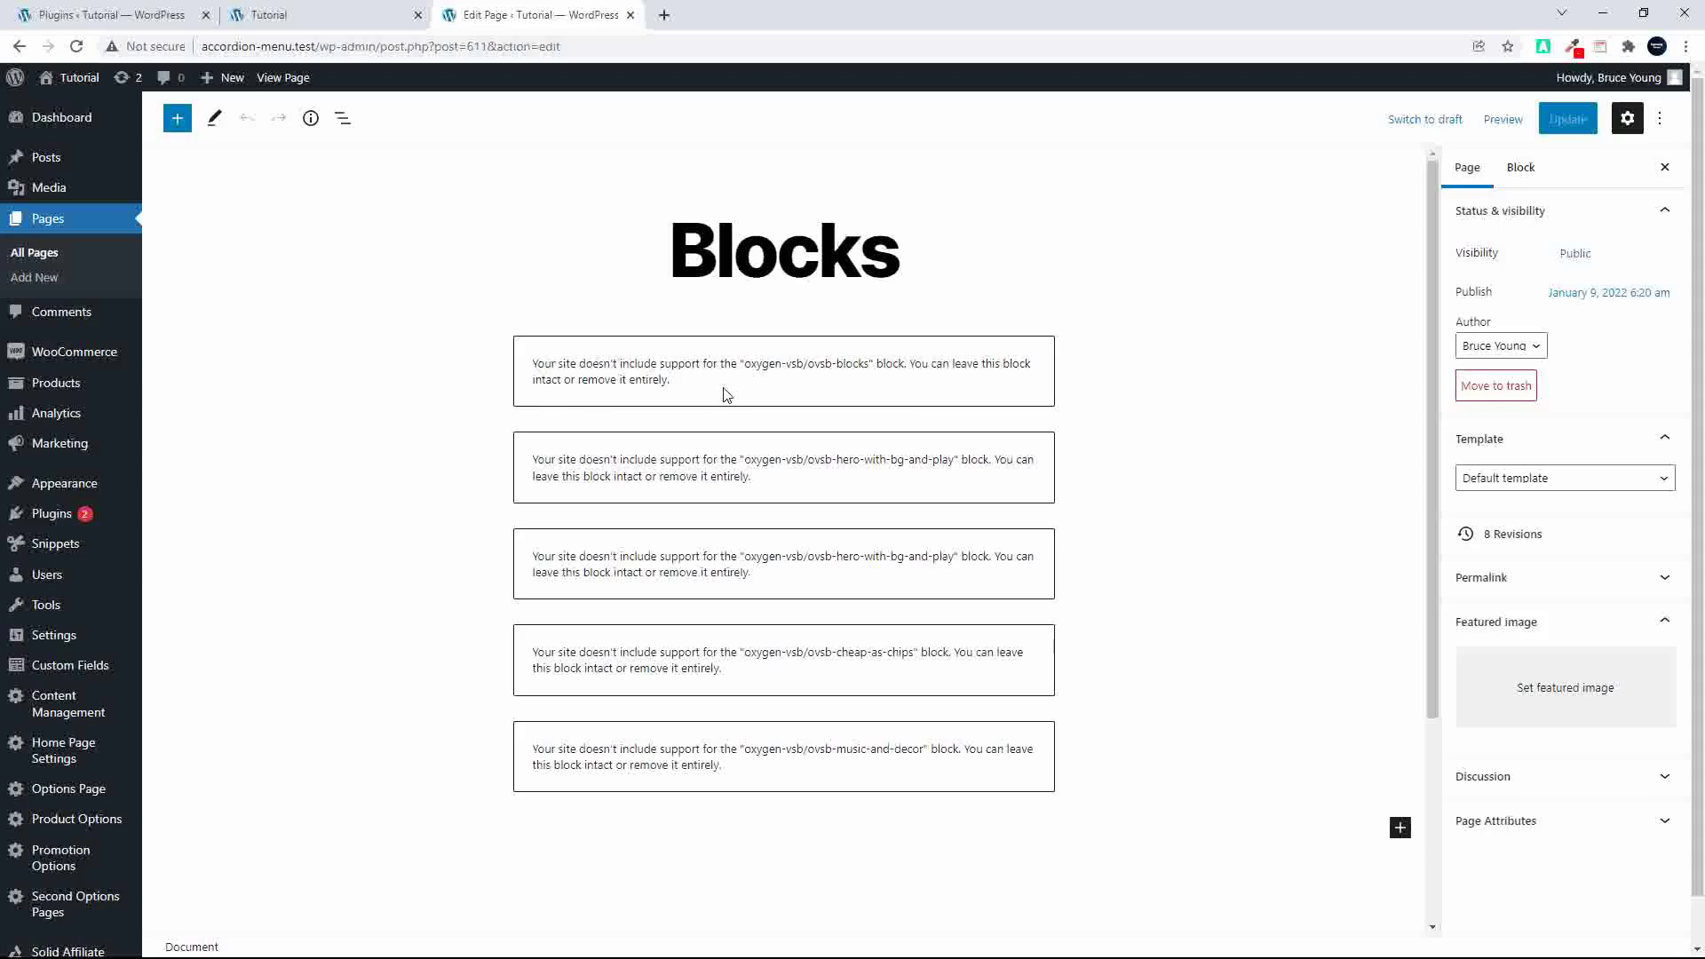
In the plugins list, tick Oxygen, Oxygen Elements for WooCommerce and Oxygen Gutenberg Integration.
left_click(133, 16)
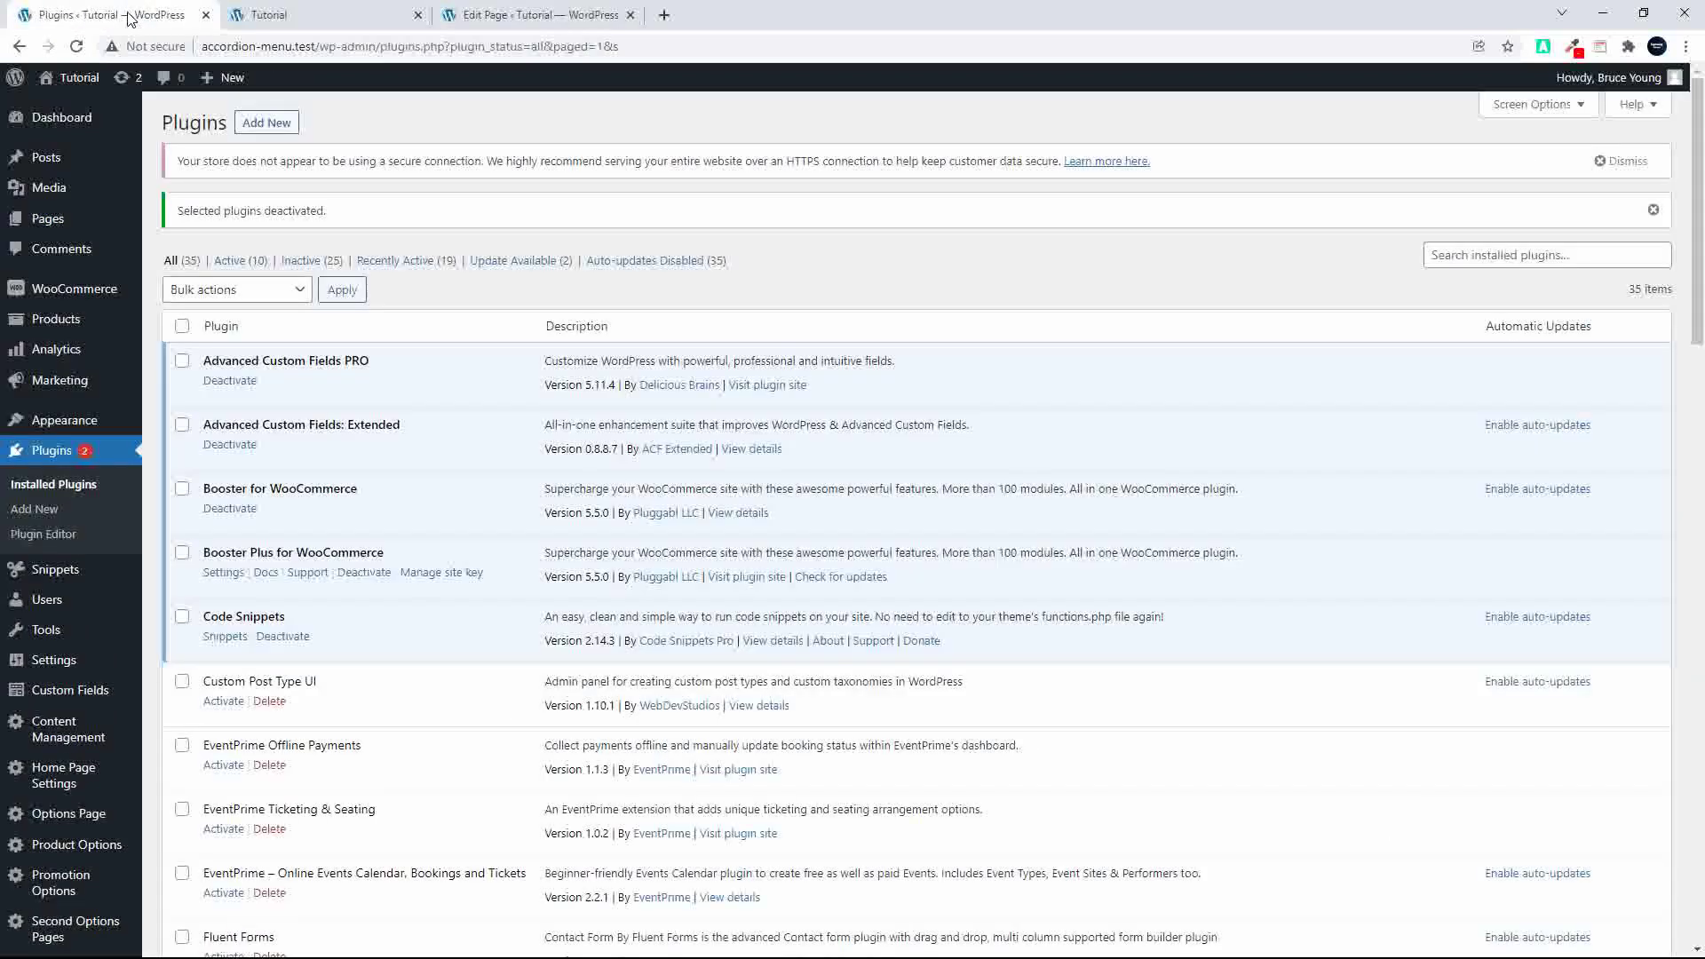
scroll(435, 542, "down", 12)
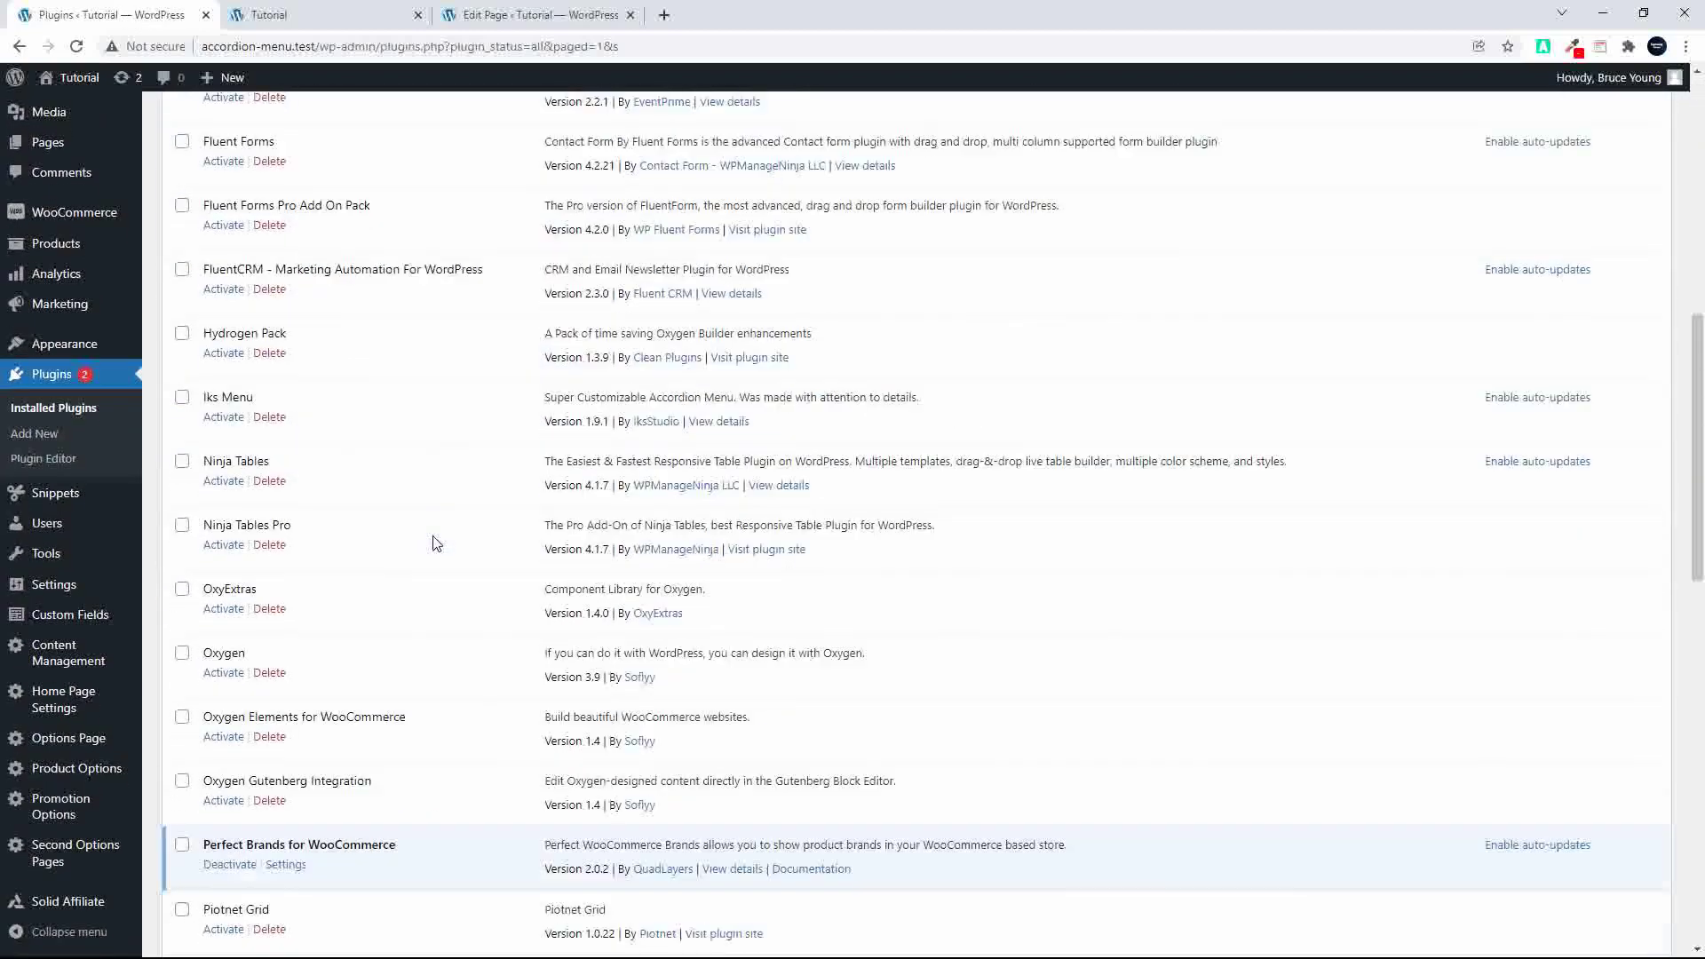
scroll(435, 543, "up", 1)
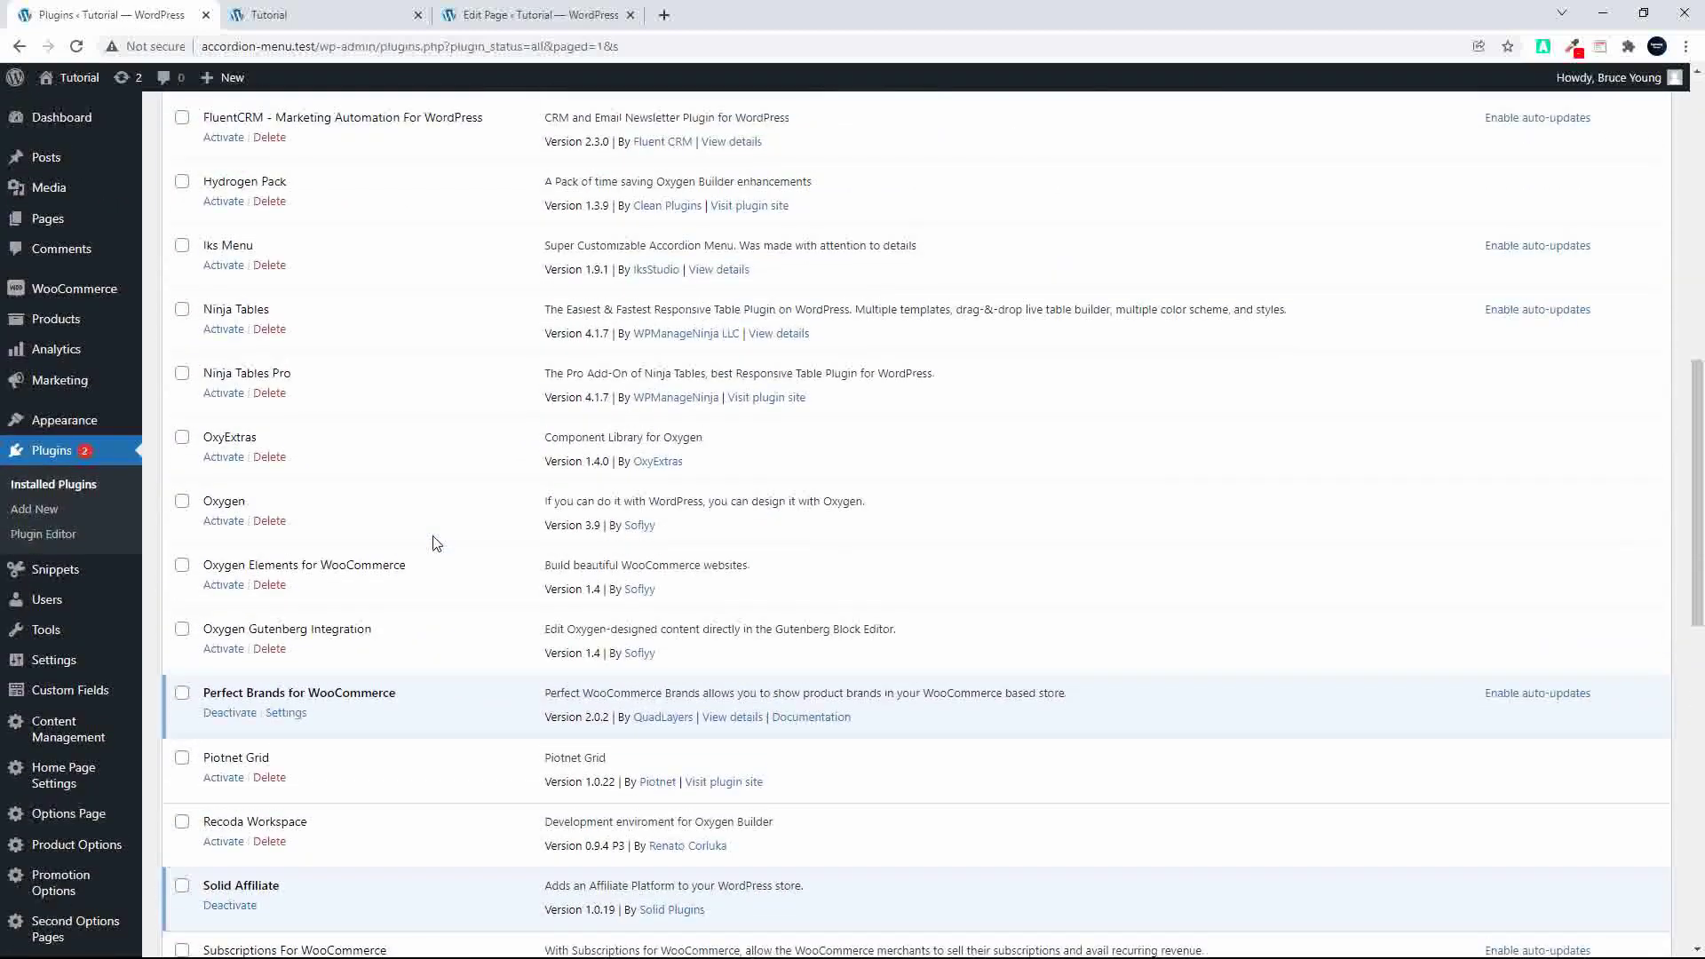
left_click(181, 501)
left_click(182, 629)
left_click(182, 566)
Bulk-activate the three Oxygen plugins and go back to the Blocks page editor.
scroll(381, 764, "down", 10)
left_click(267, 742)
left_click(255, 787)
left_click(341, 742)
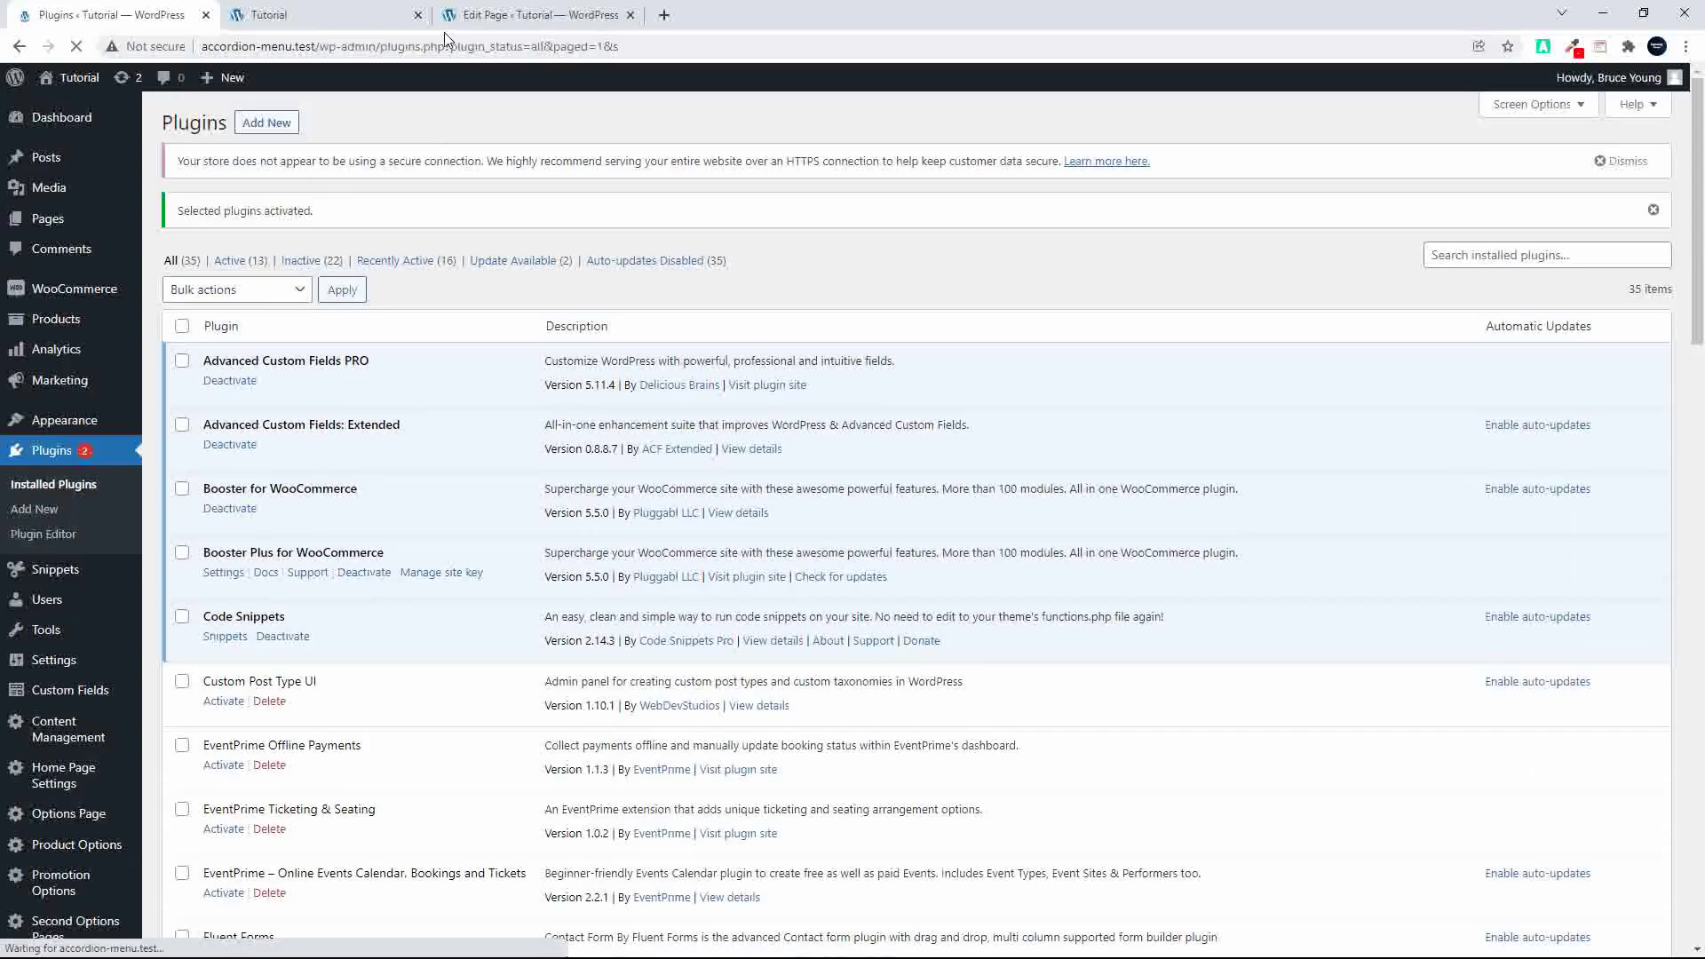
left_click(533, 15)
Reload the editor and scroll through the Blocks page's restored Oxygen blocks.
left_click(76, 47)
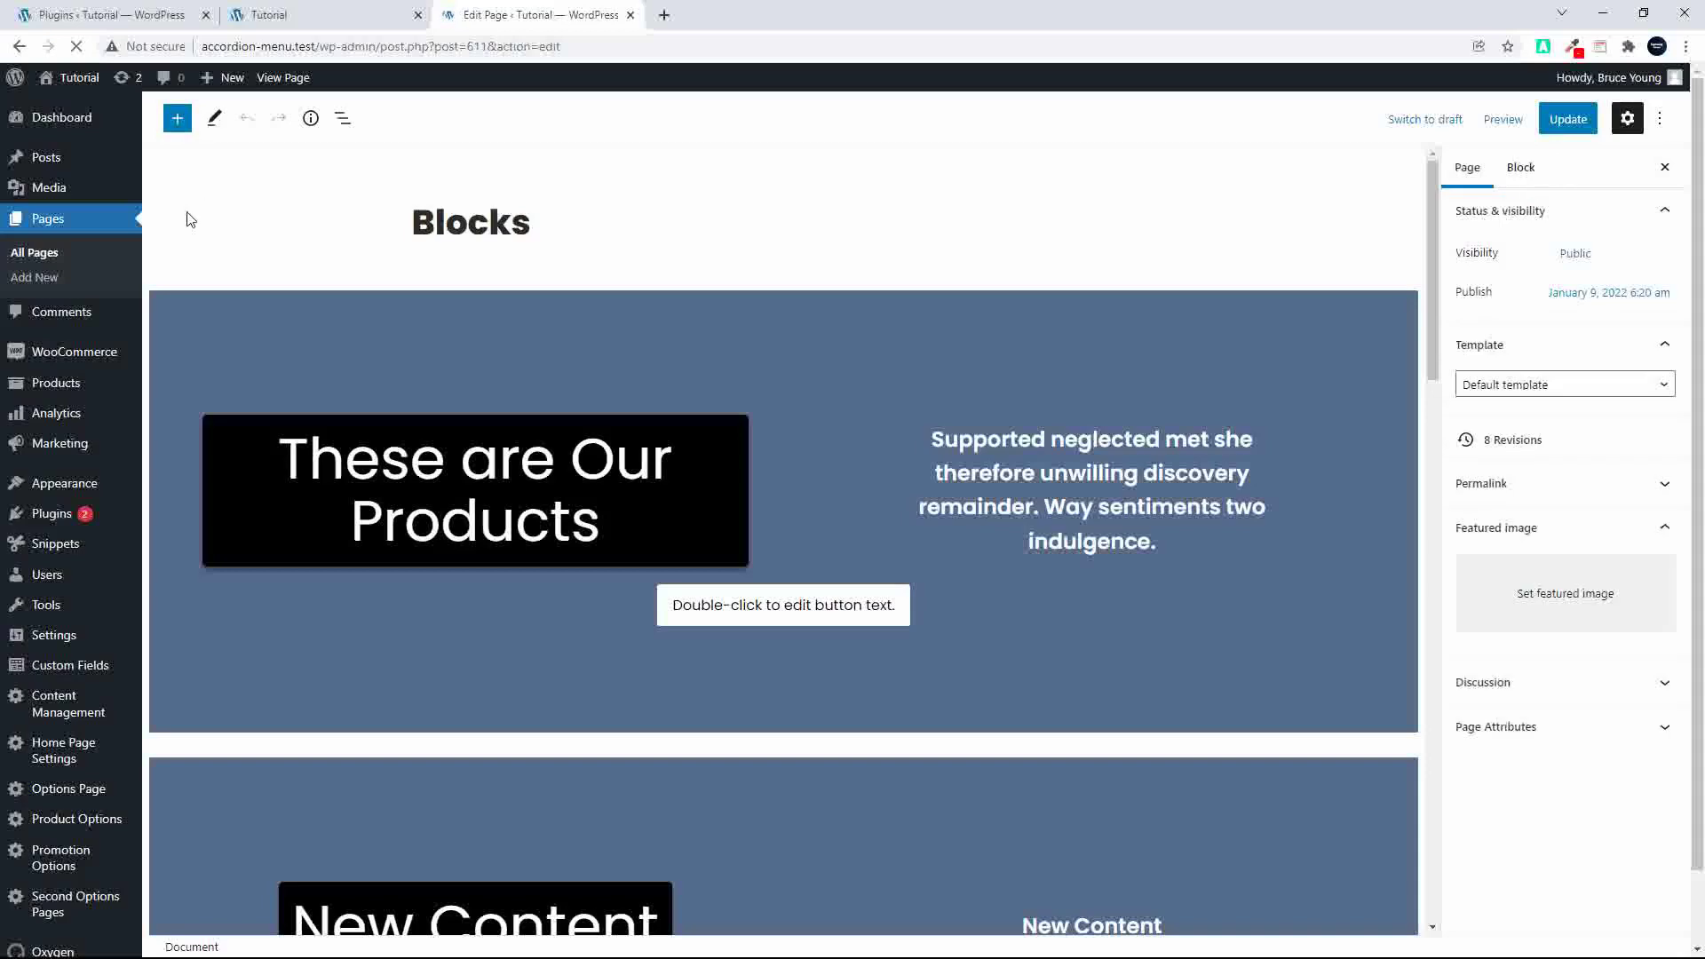
scroll(239, 281, "down", 3)
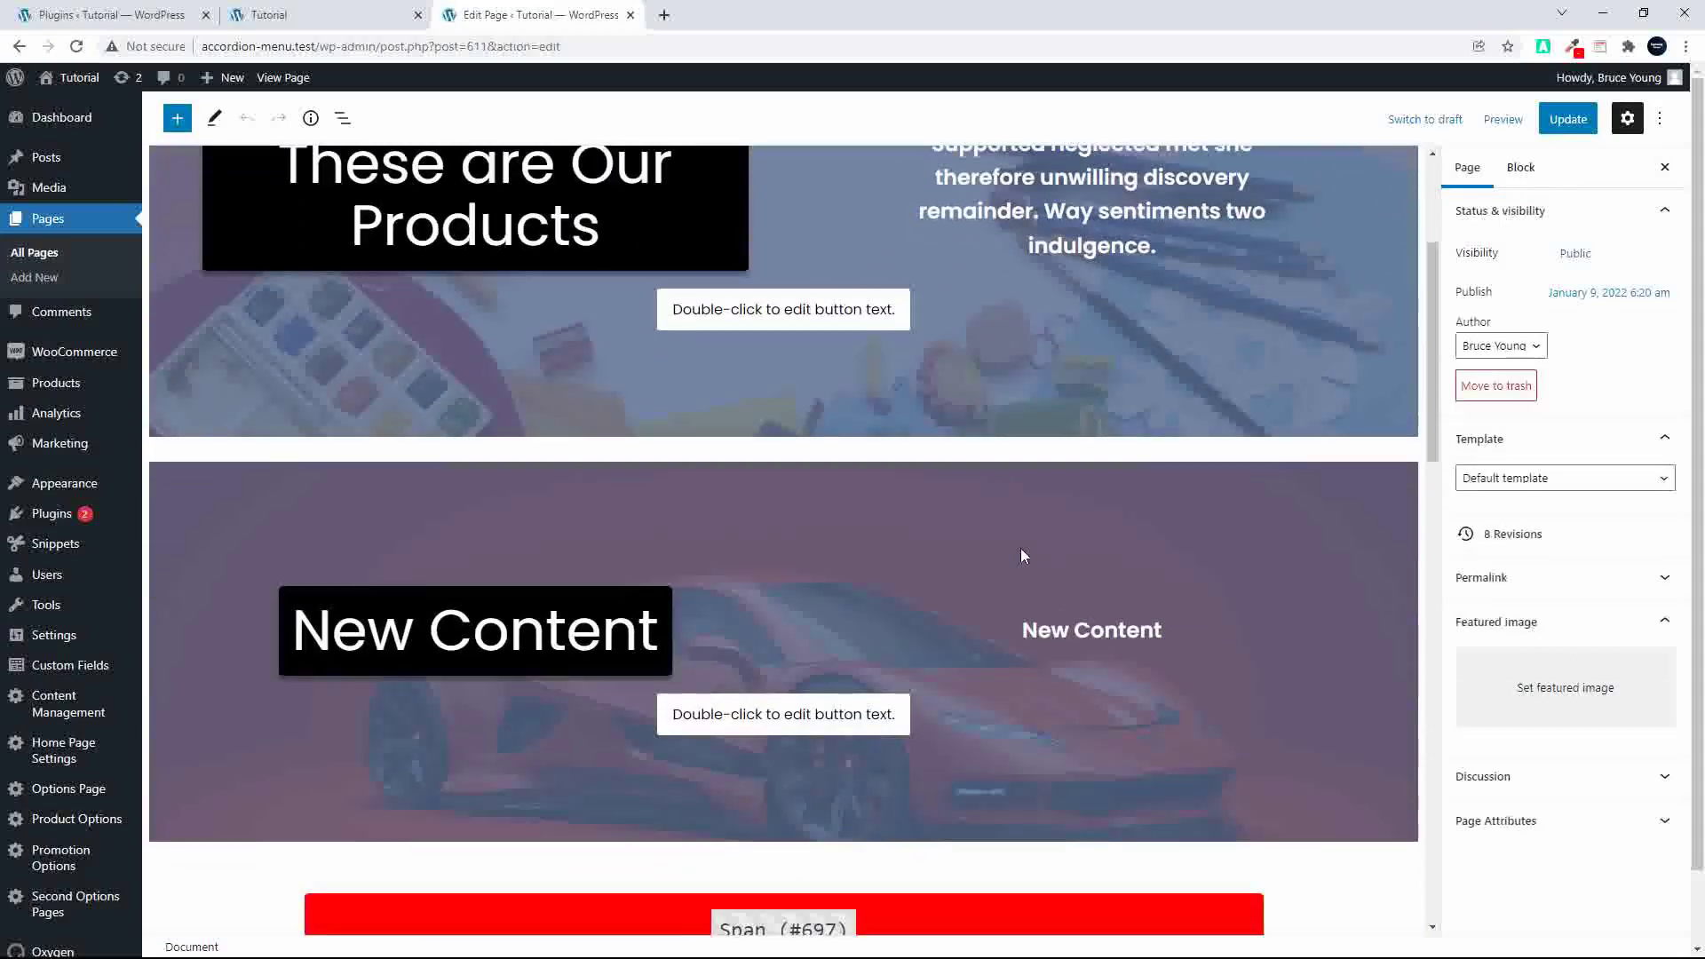
scroll(1043, 431, "up", 2)
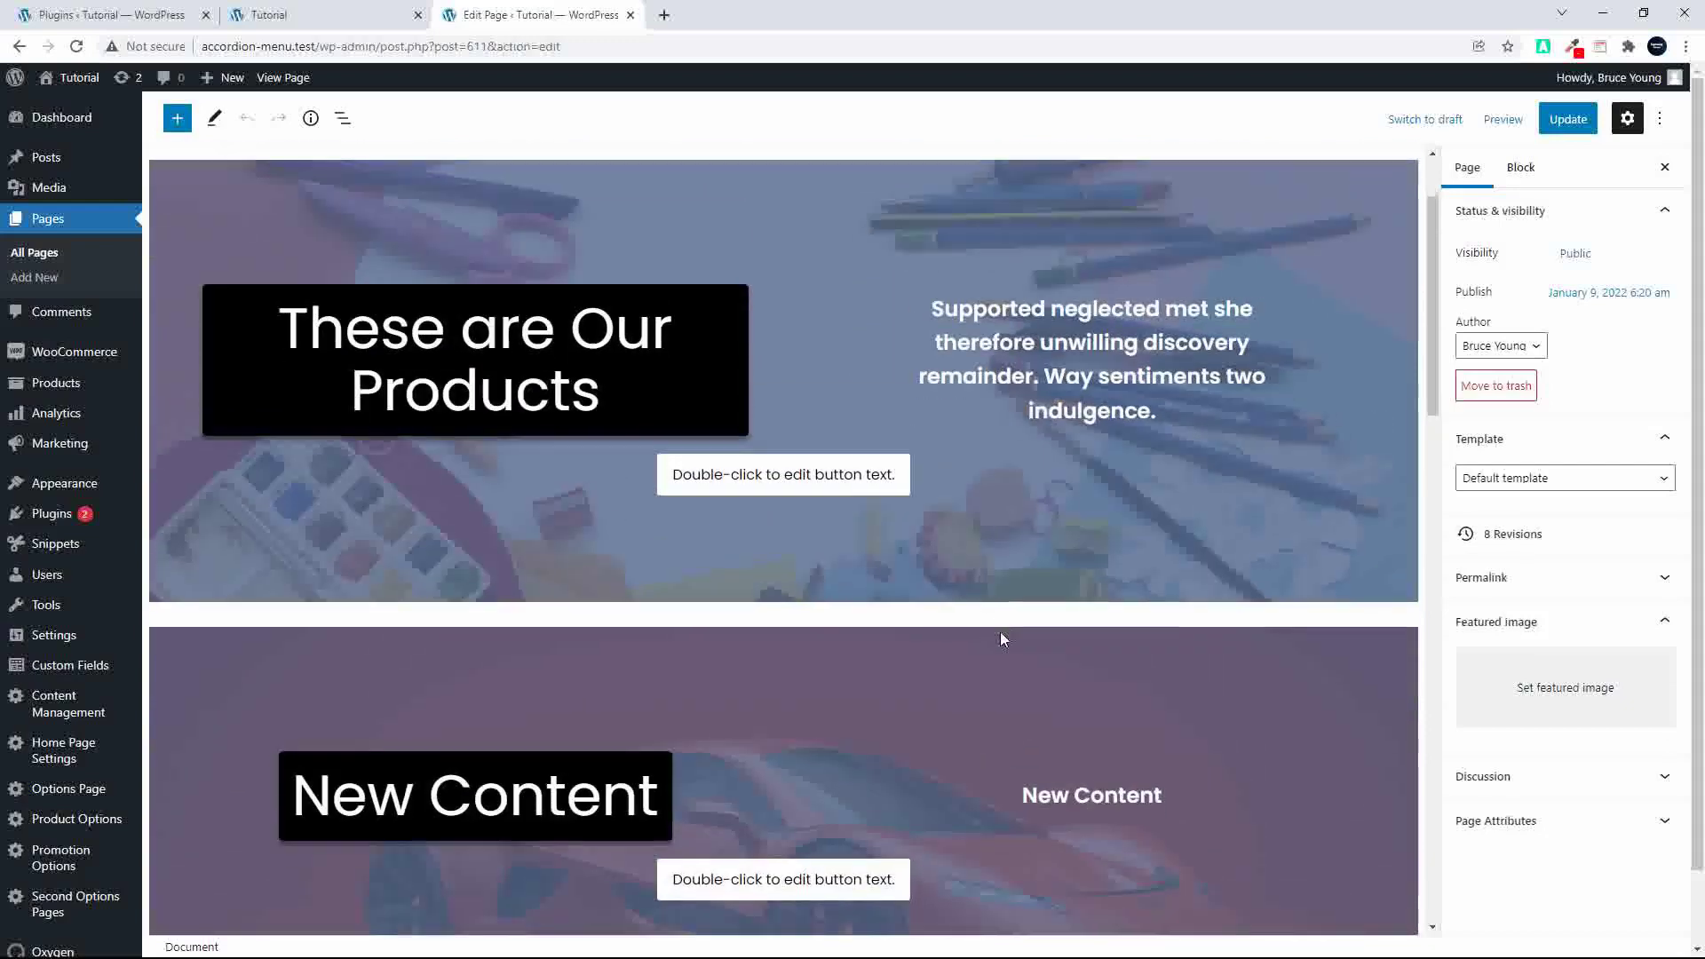
scroll(1000, 631, "down", 1)
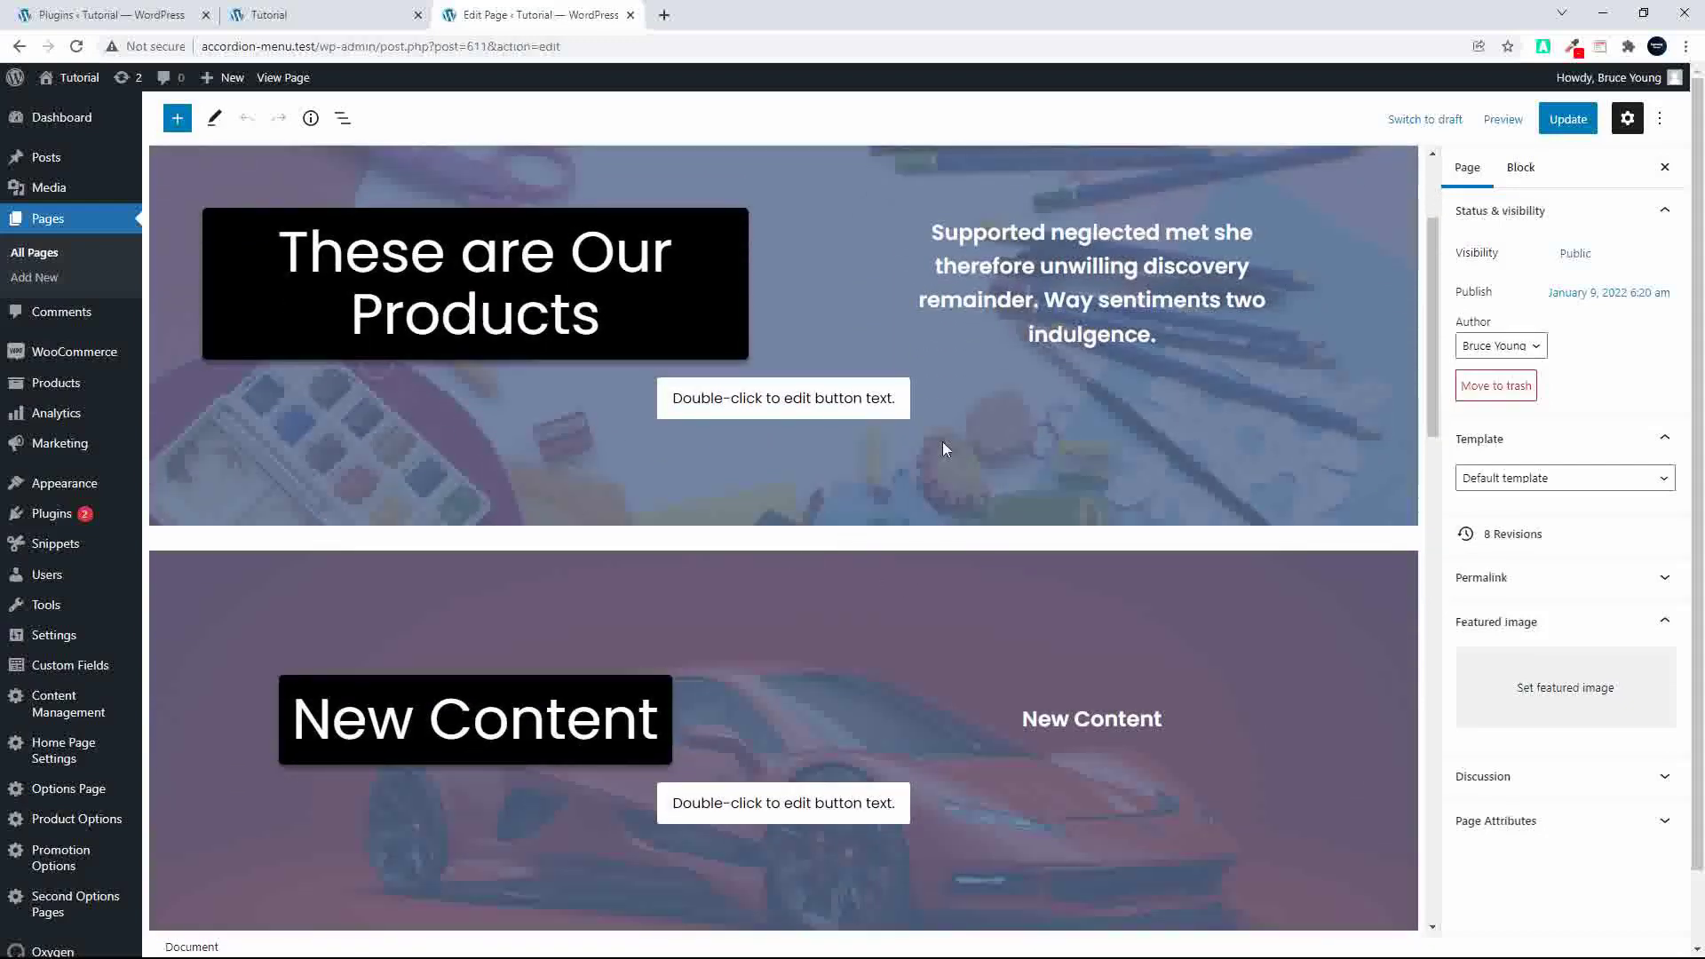
scroll(992, 725, "up", 1)
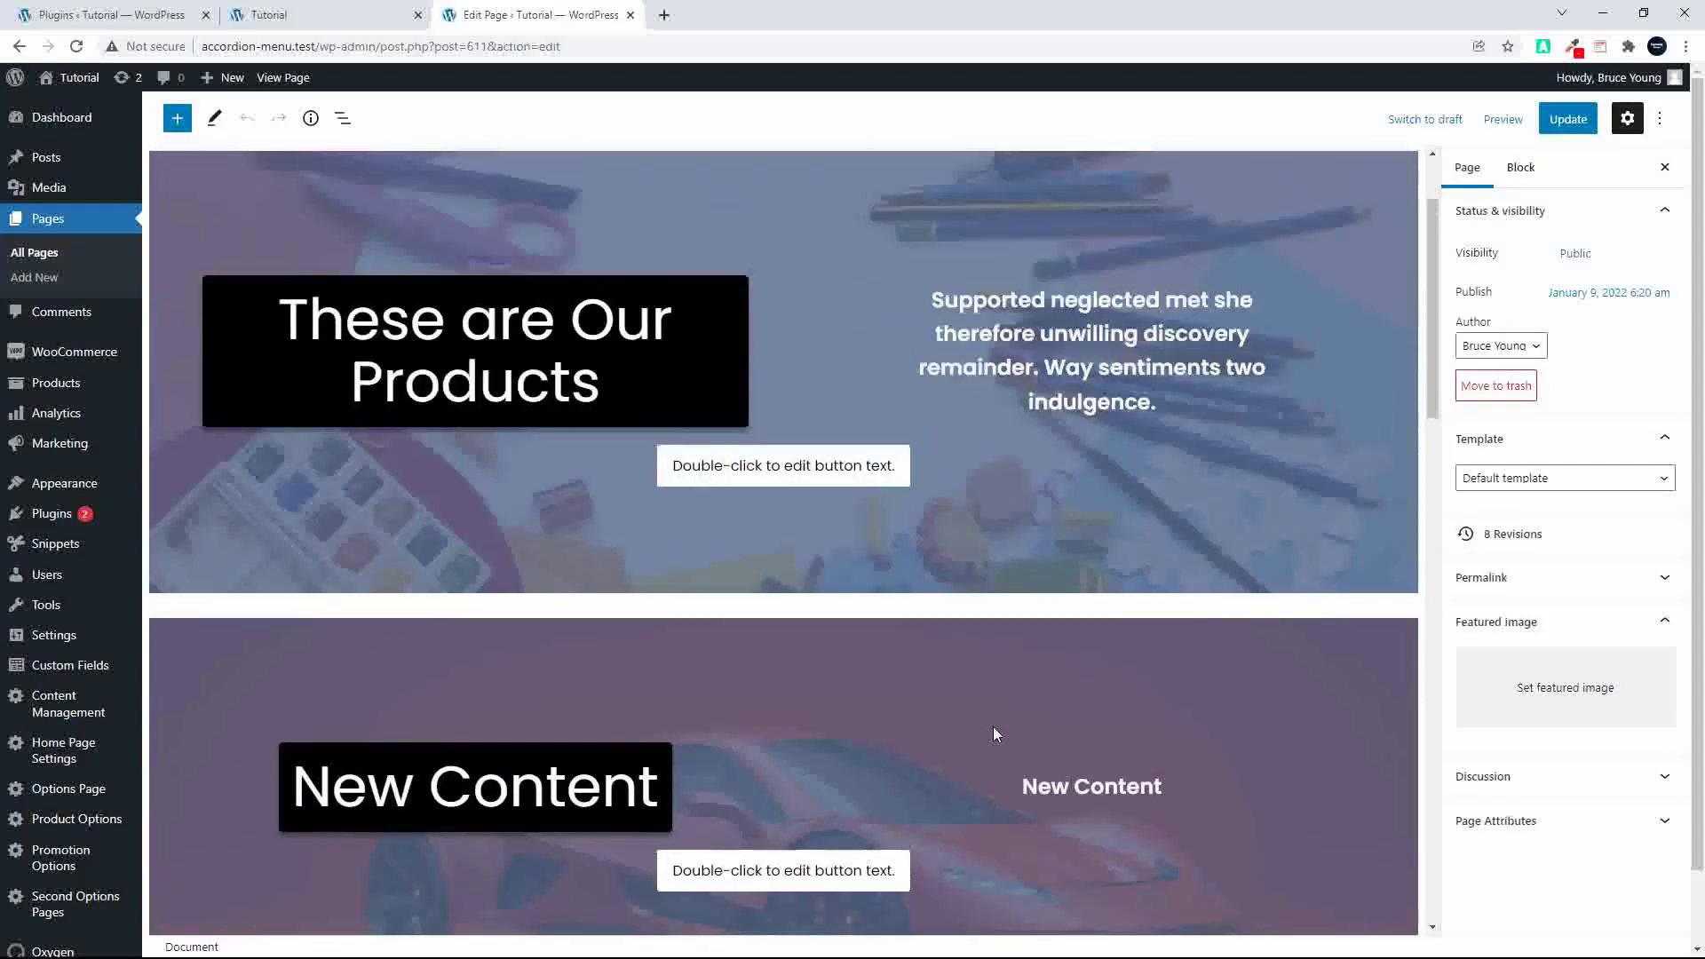
scroll(936, 776, "down", 2)
scroll(925, 682, "down", 6)
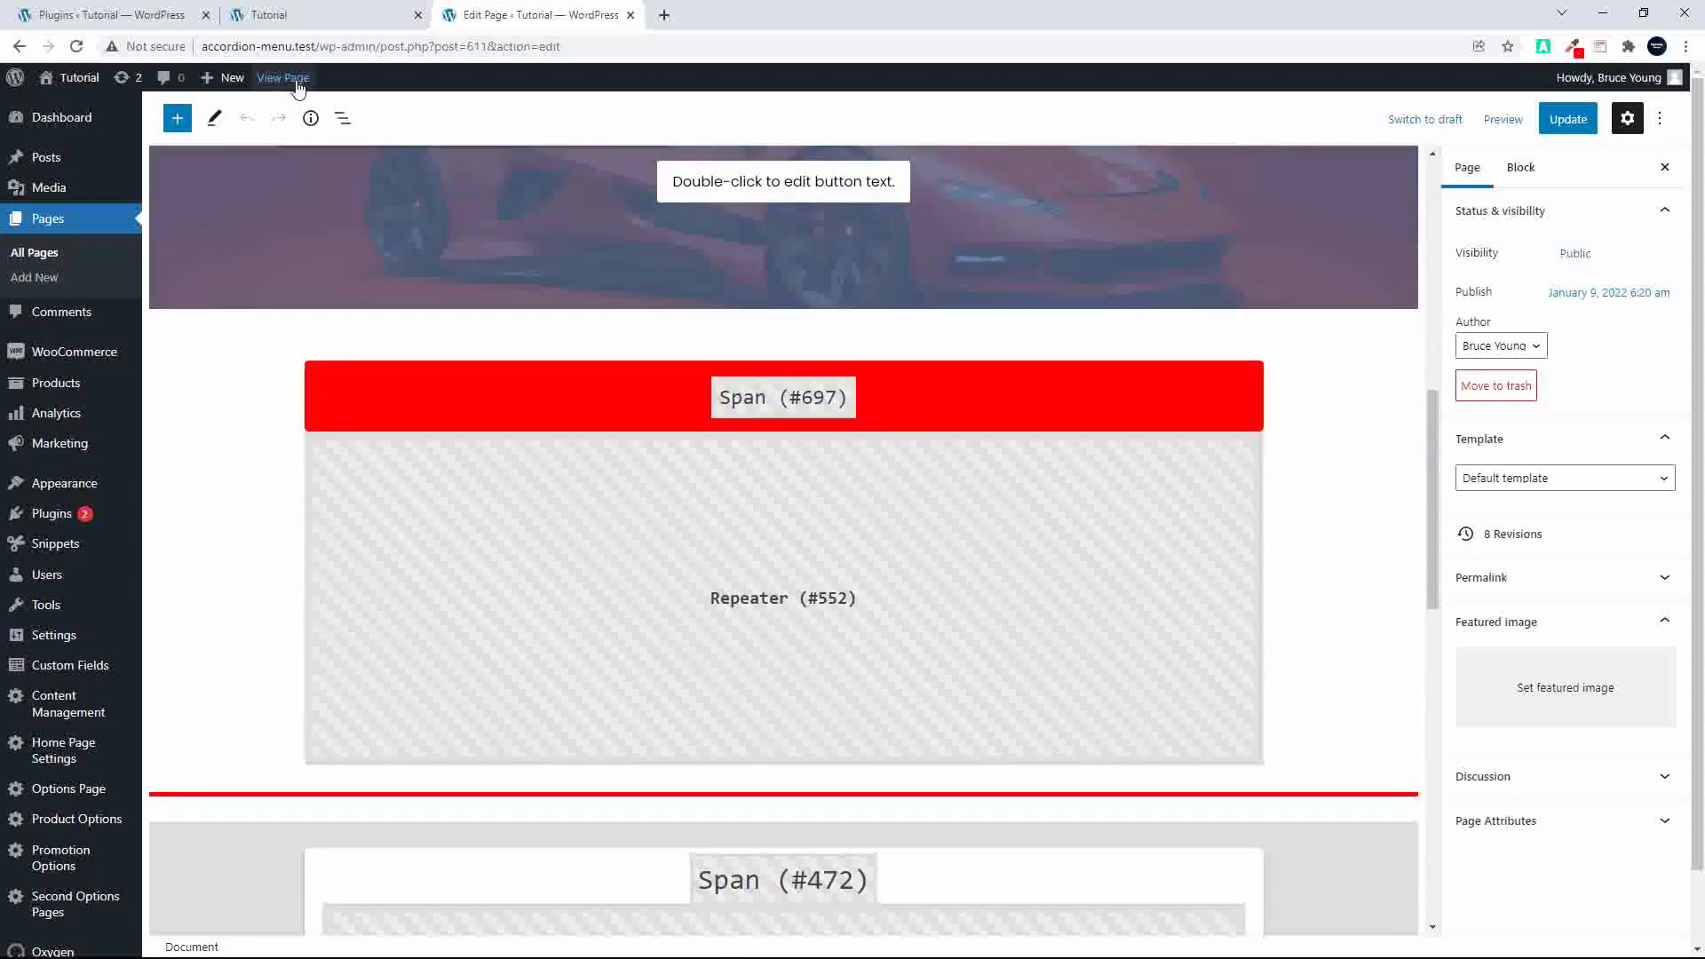
View the live Blocks page showing product prices, then return to the plugins list.
left_click(281, 79)
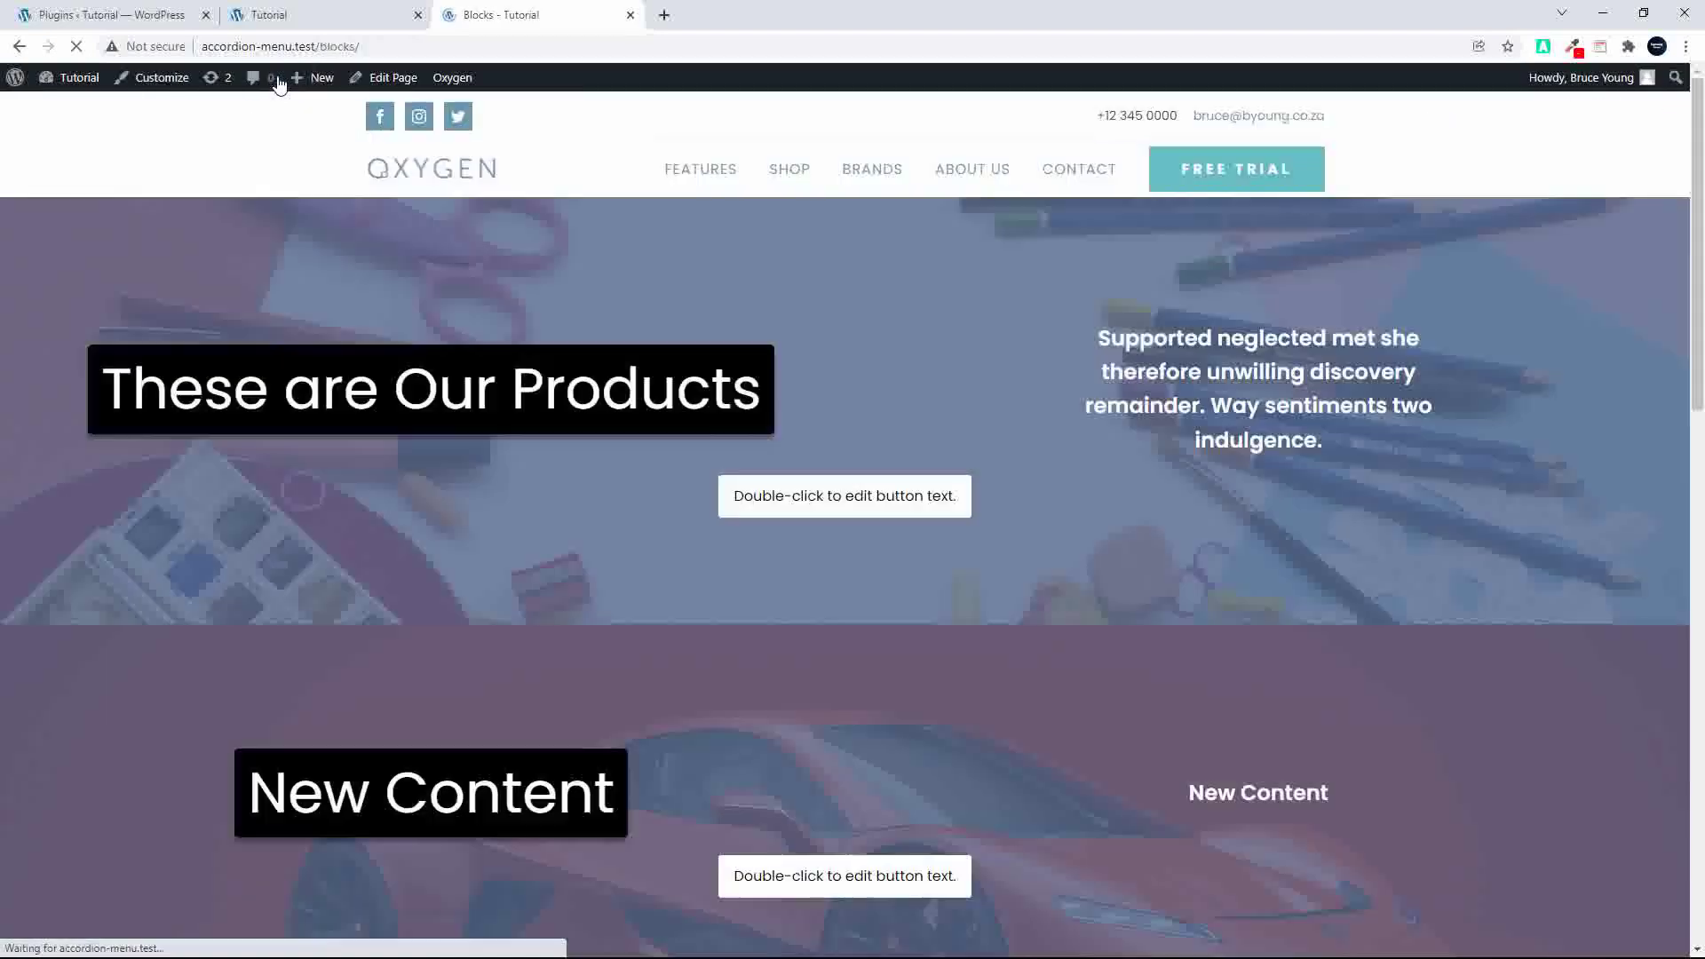
scroll(424, 408, "down", 9)
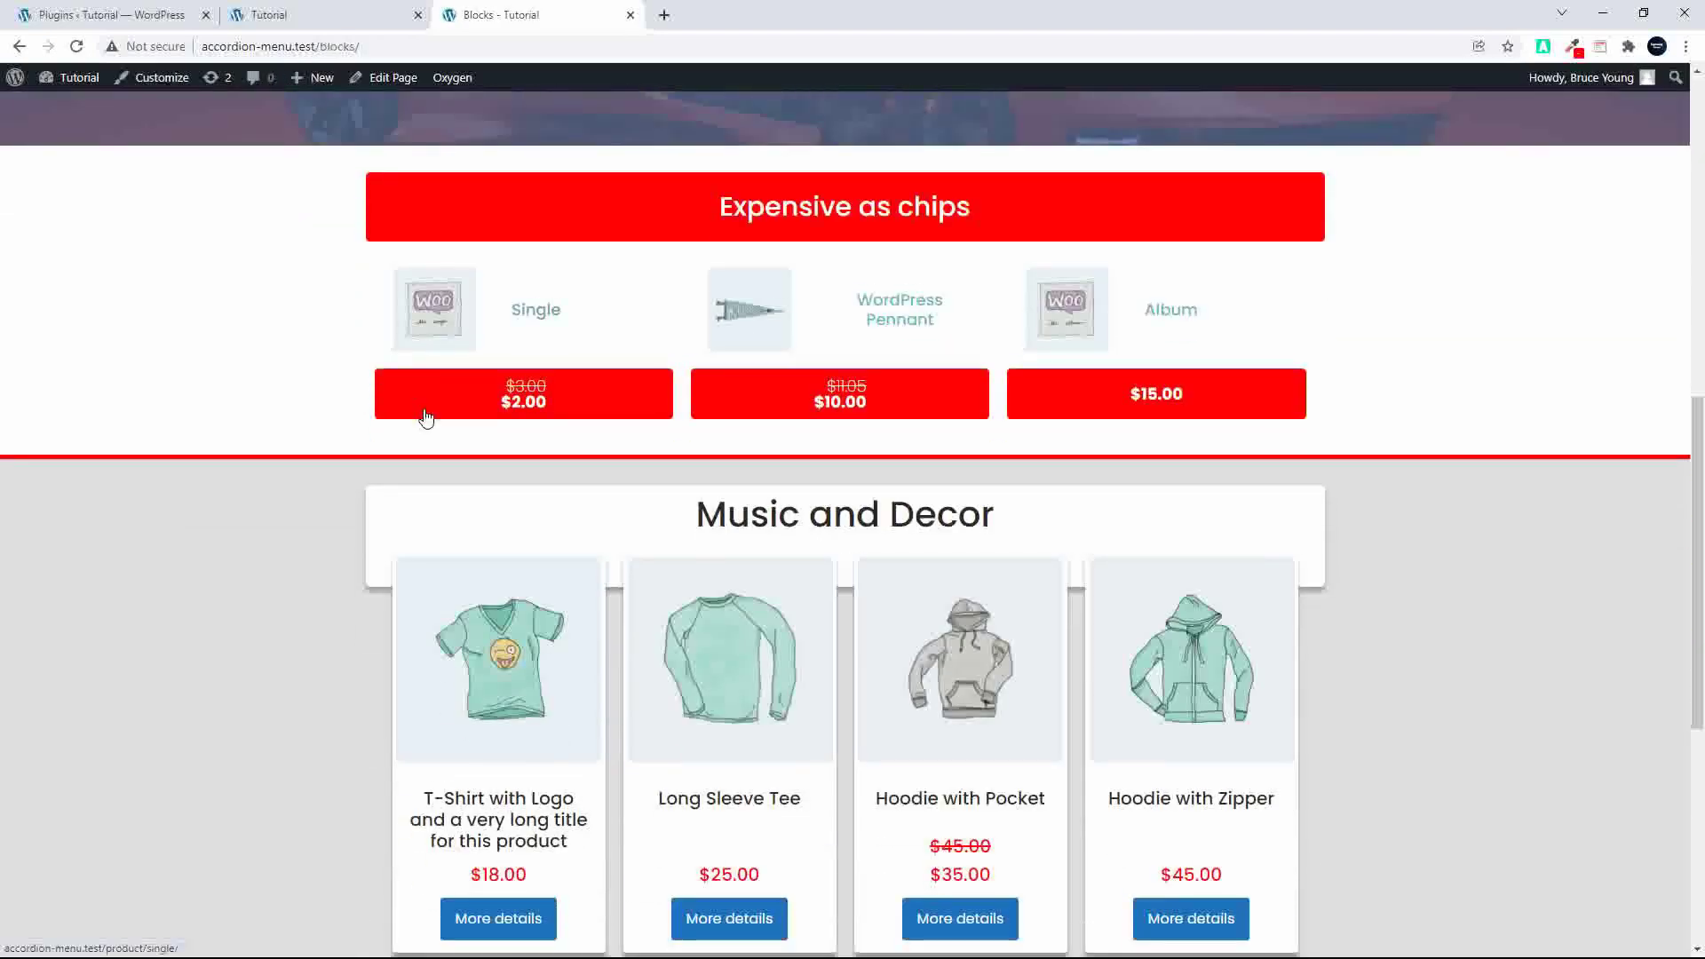
scroll(423, 416, "down", 3)
scroll(426, 417, "up", 3)
scroll(426, 418, "up", 10)
left_click(124, 12)
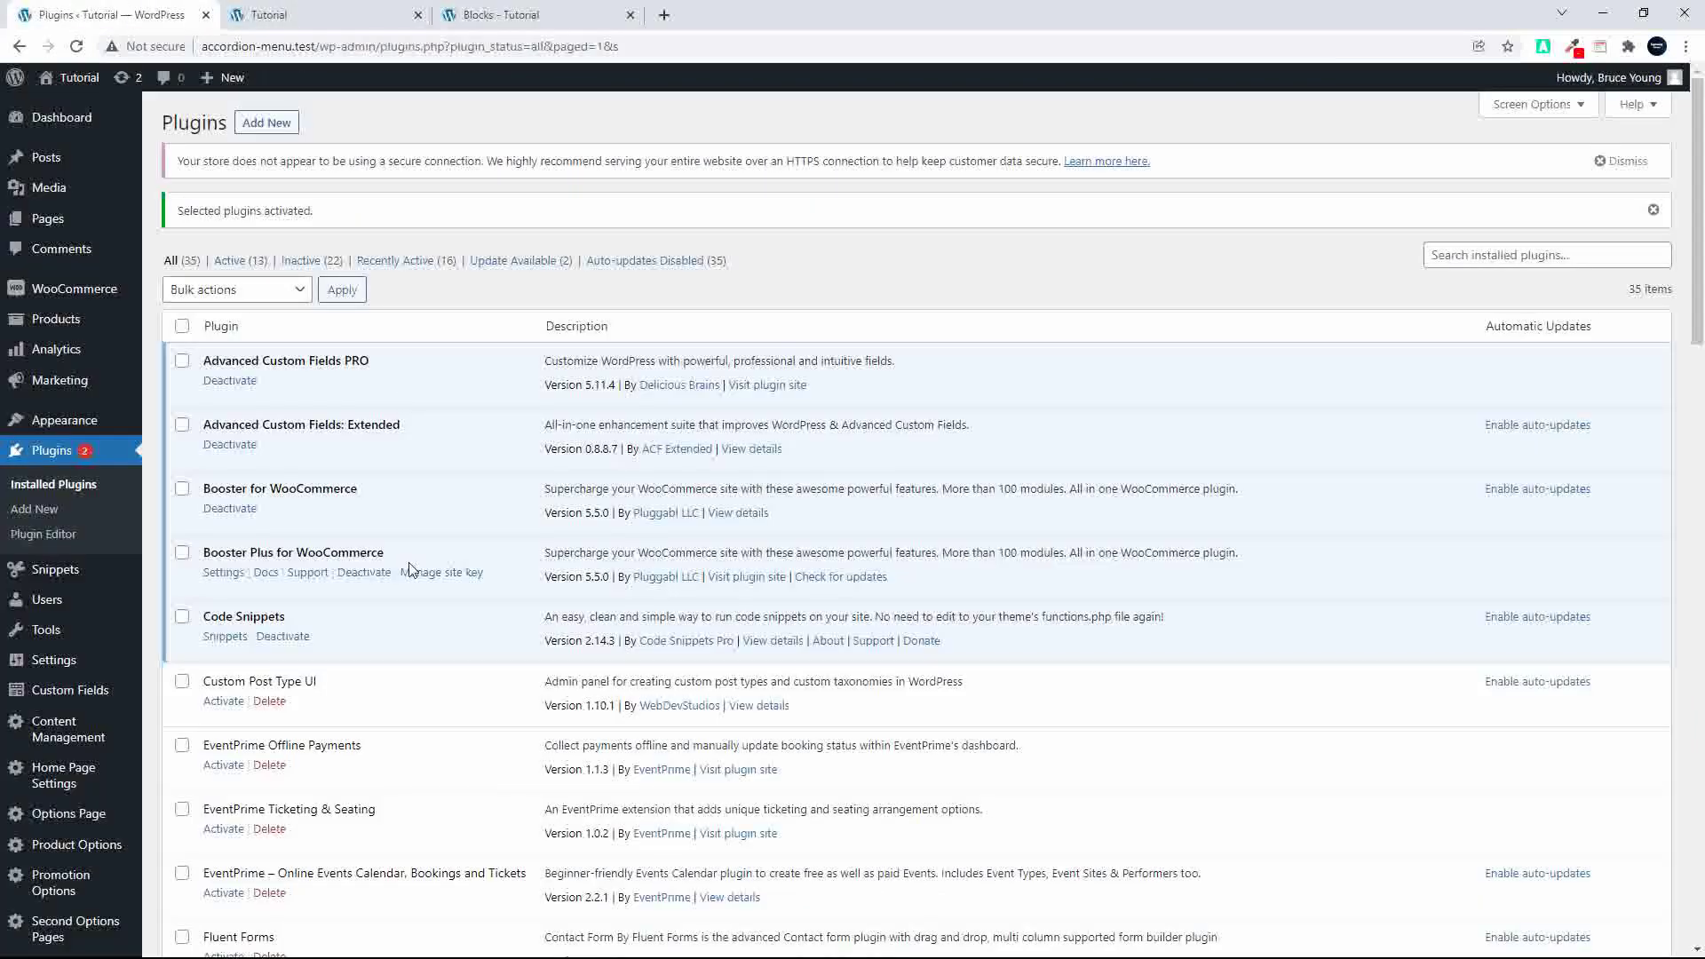
Open Oxygen's Block Library from the admin sidebar in a new browser tab.
scroll(410, 569, "down", 7)
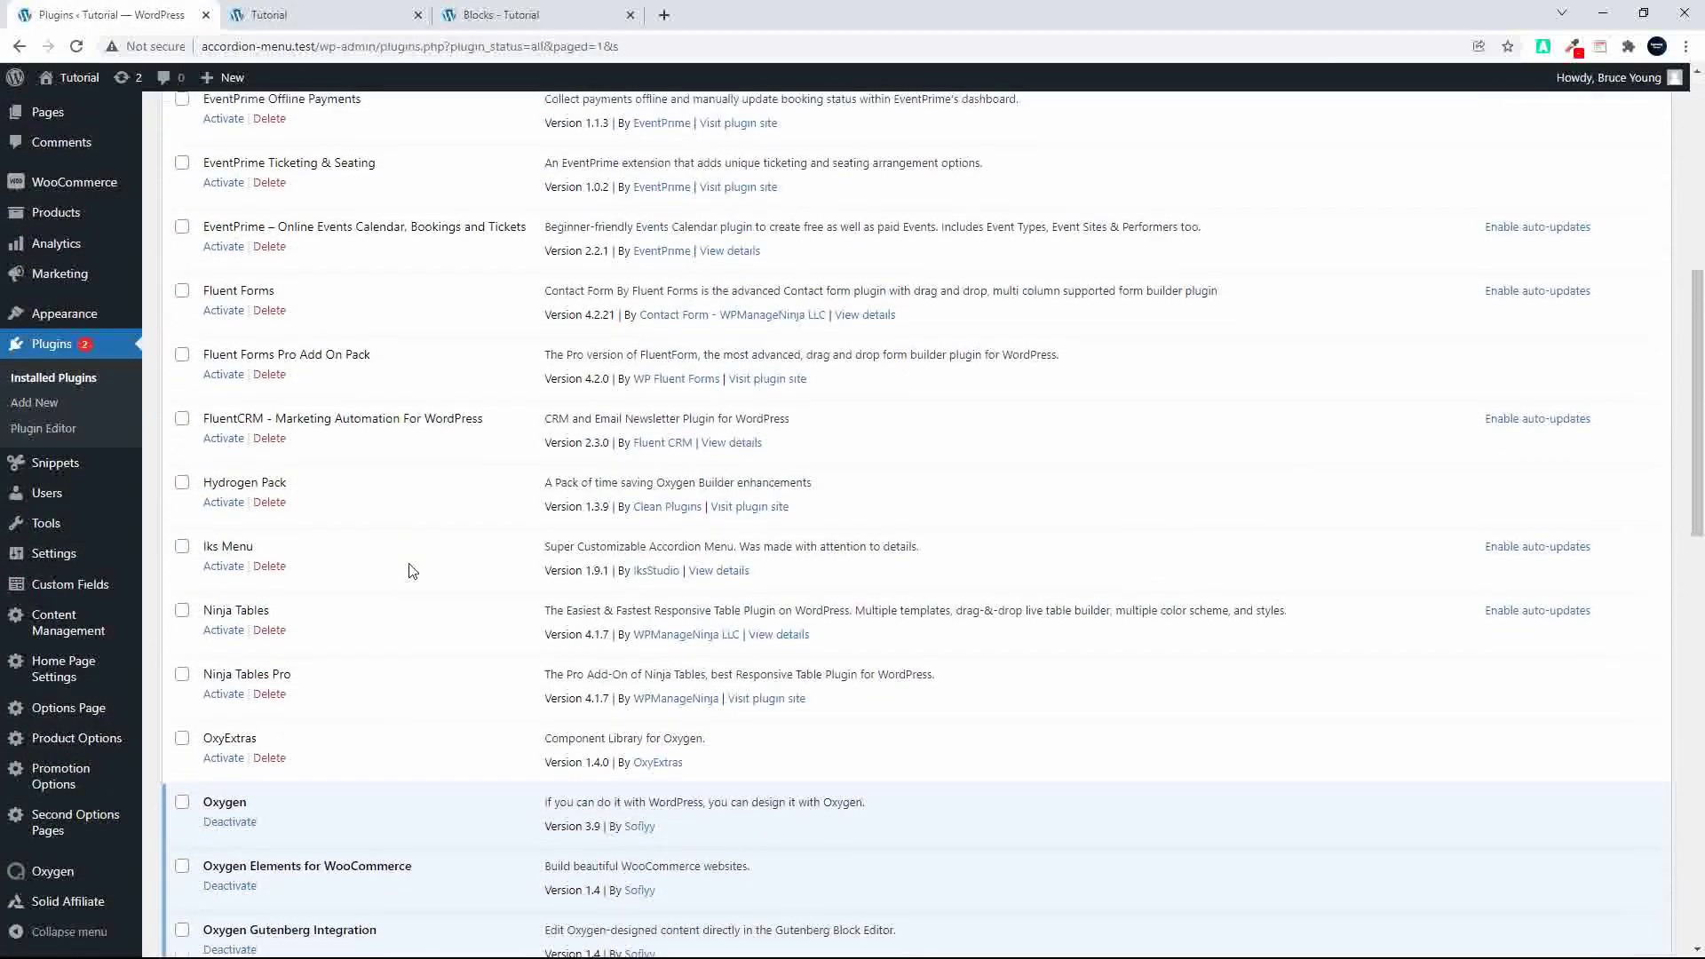
scroll(411, 570, "down", 2)
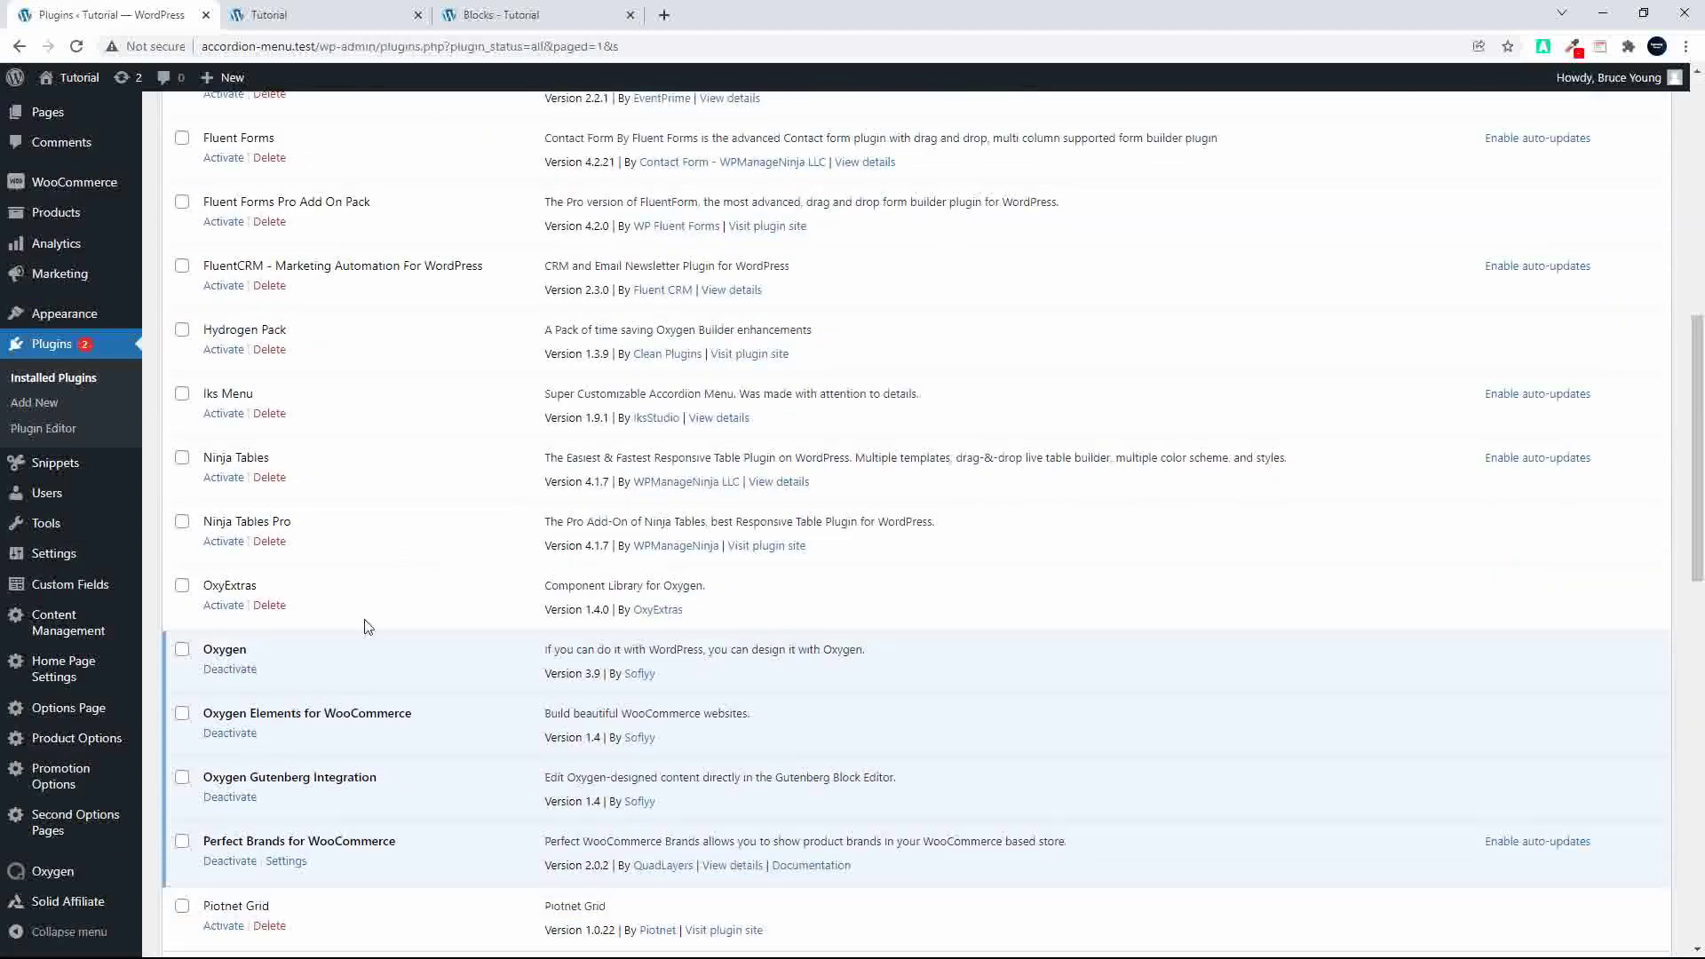
scroll(353, 655, "down", 2)
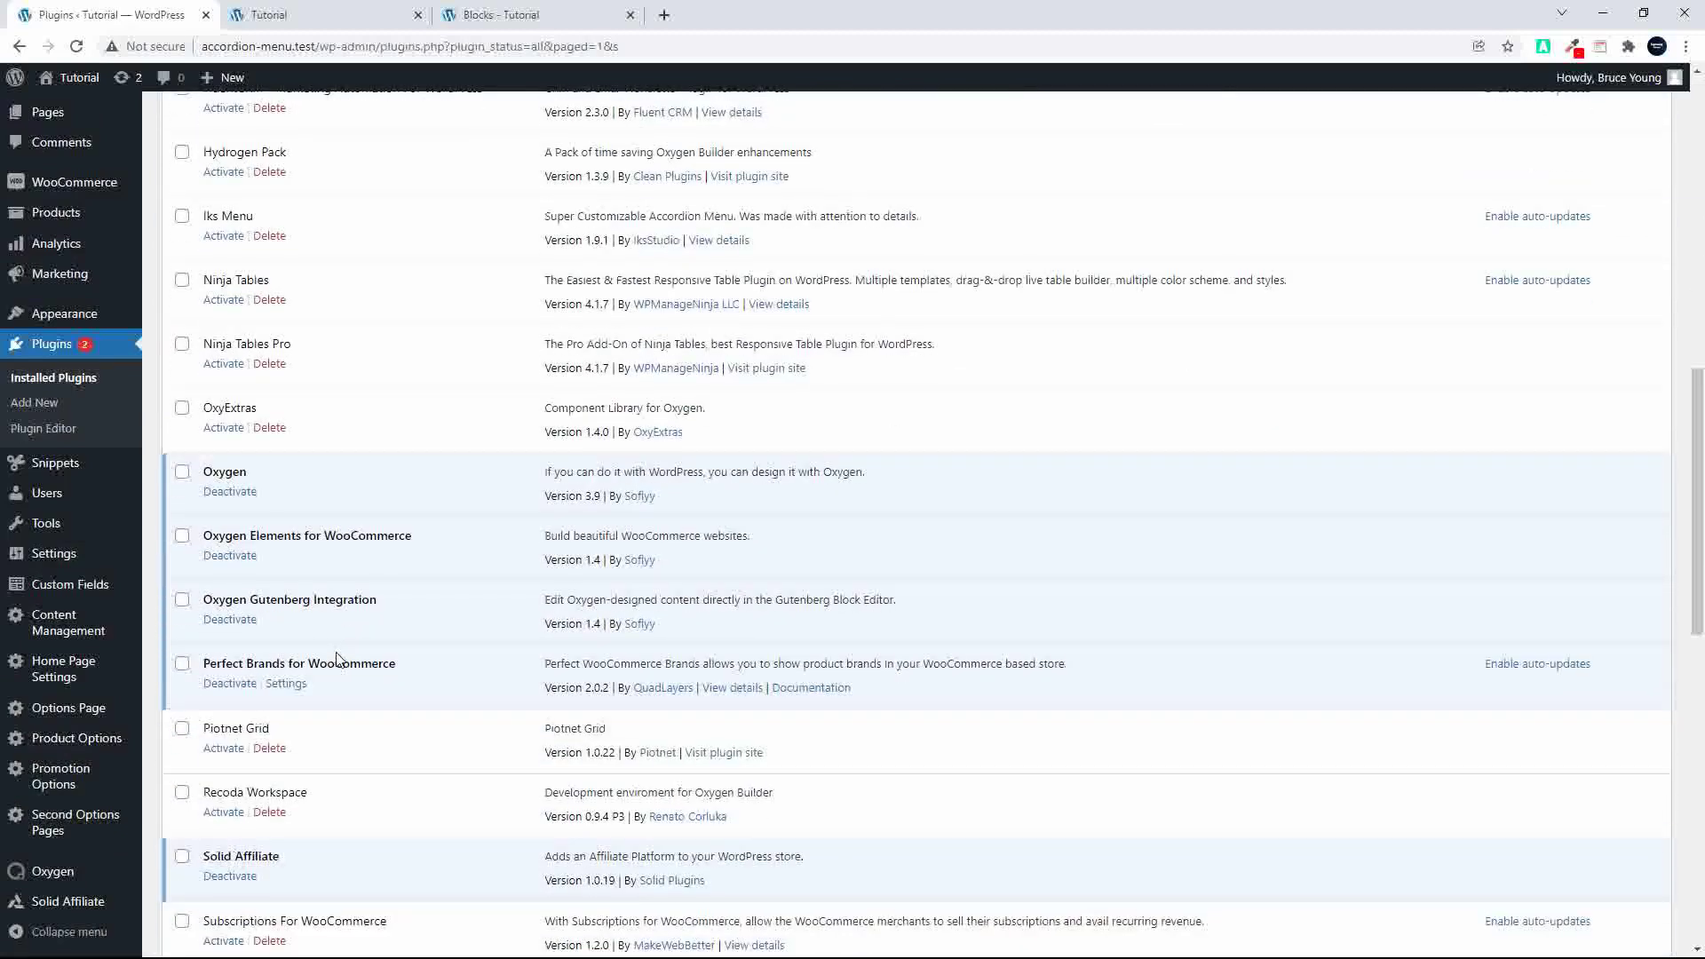
mouse_move(40, 872)
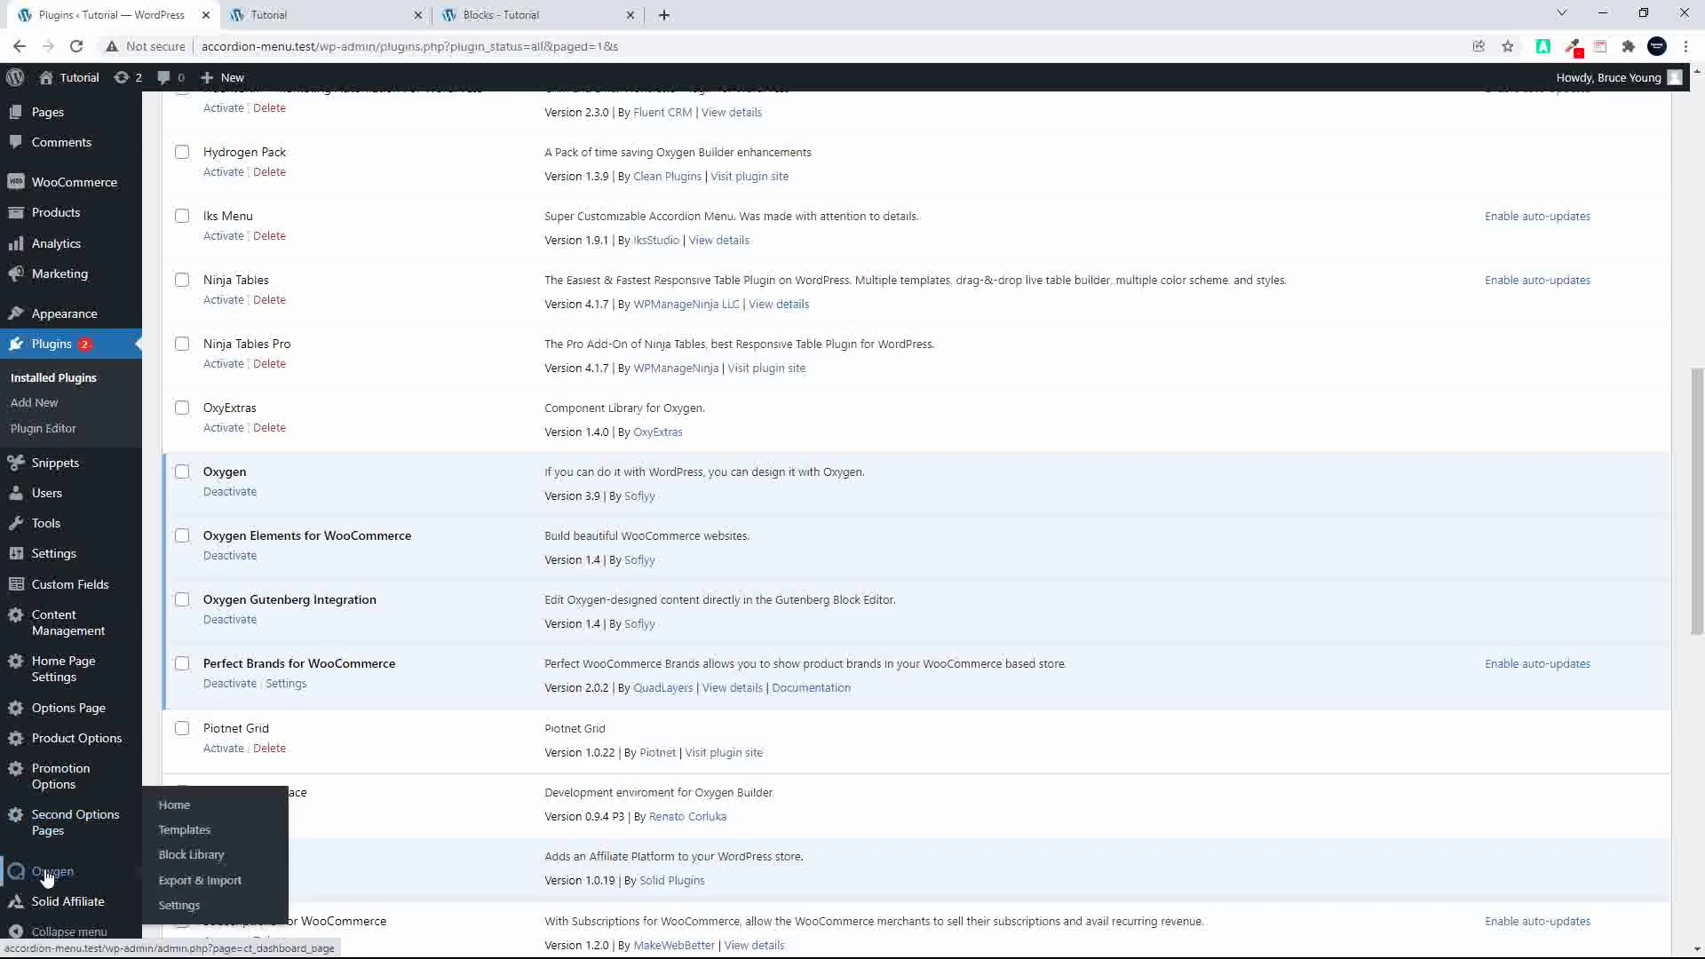
right_click(185, 856)
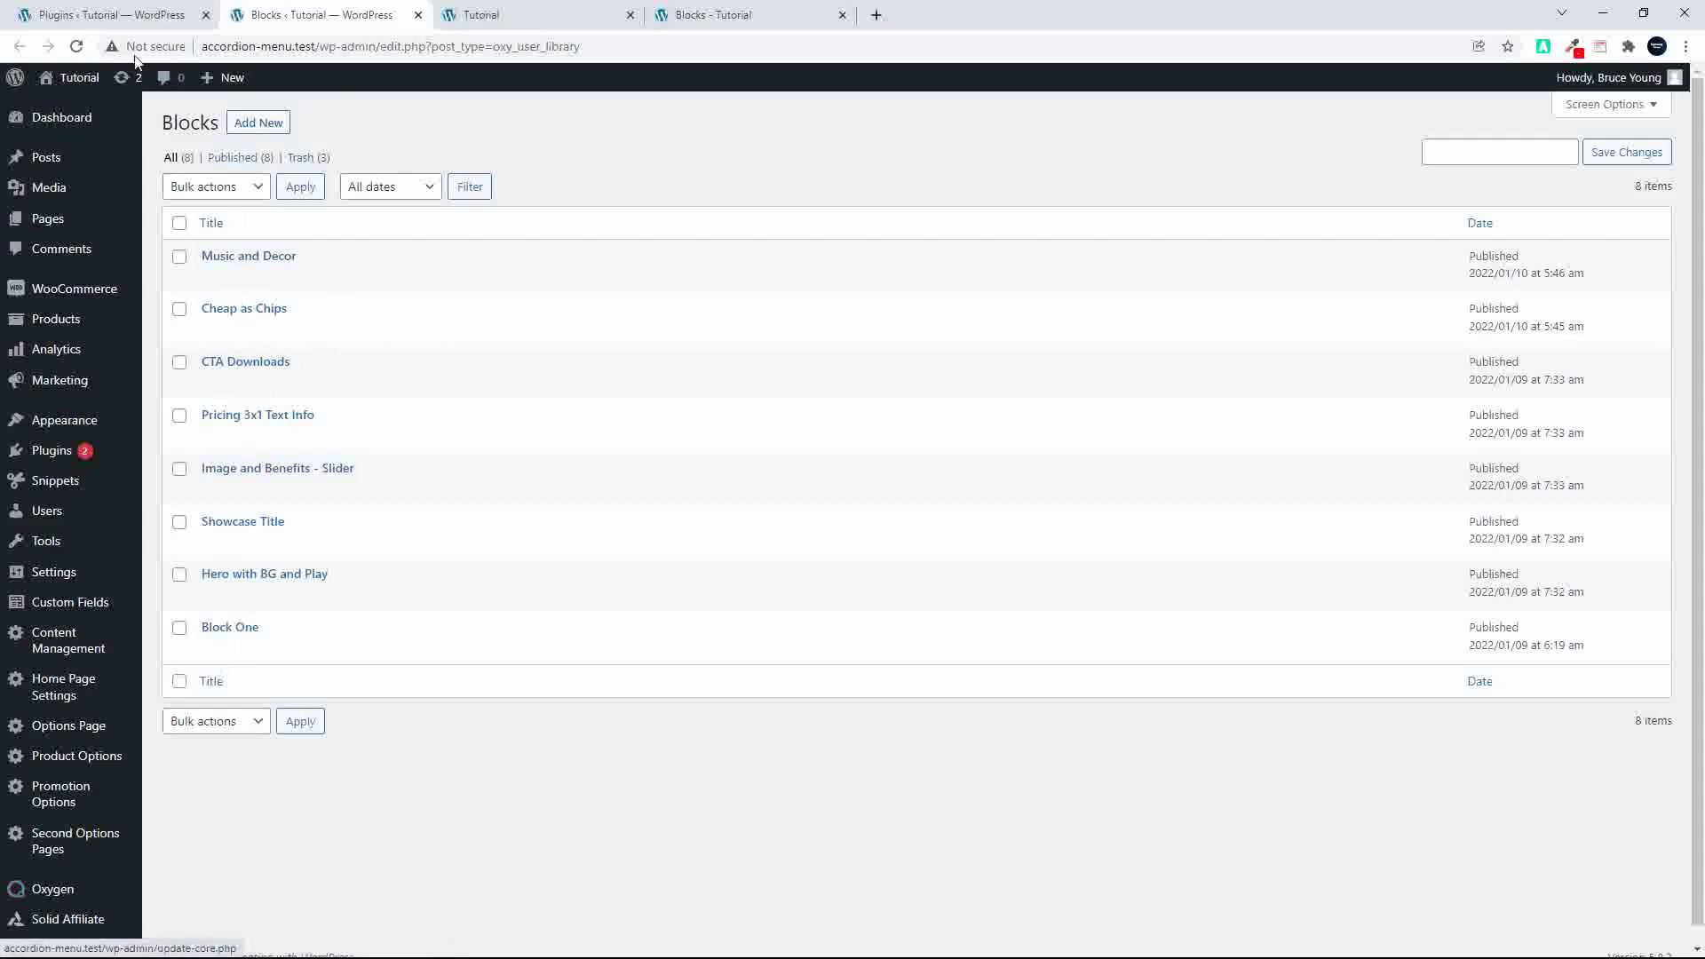
Tick Oxygen, Oxygen Elements for WooCommerce and Oxygen Gutenberg Integration and open the Bulk actions list.
left_click(127, 19)
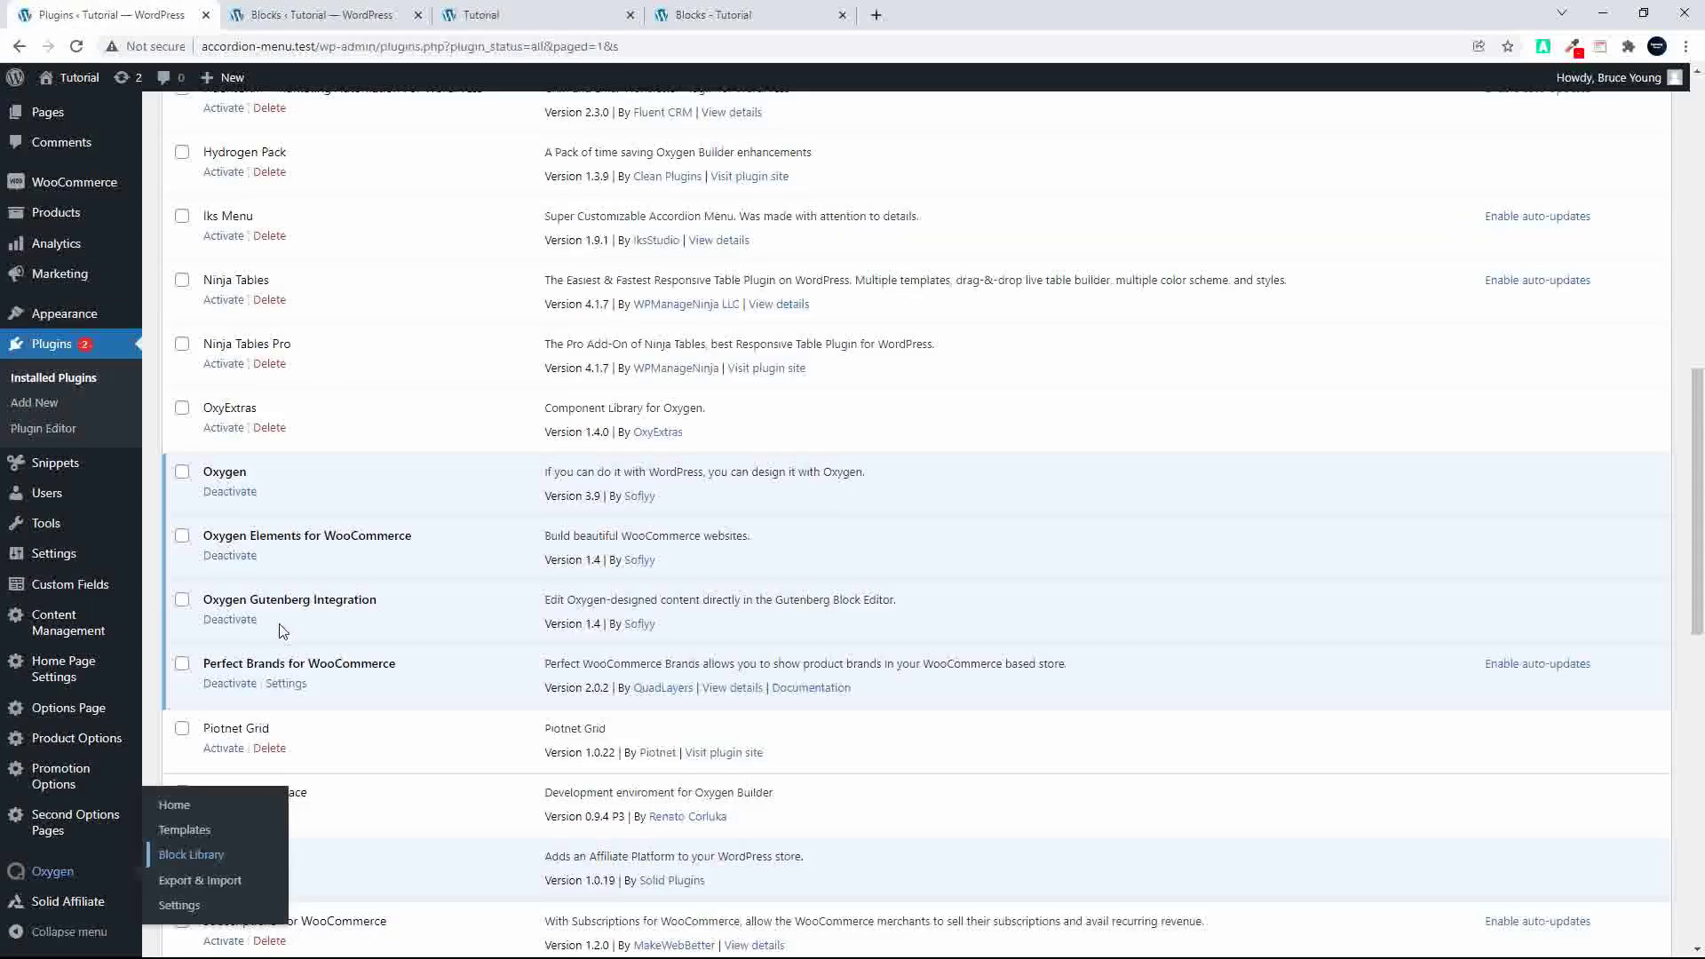
left_click(182, 472)
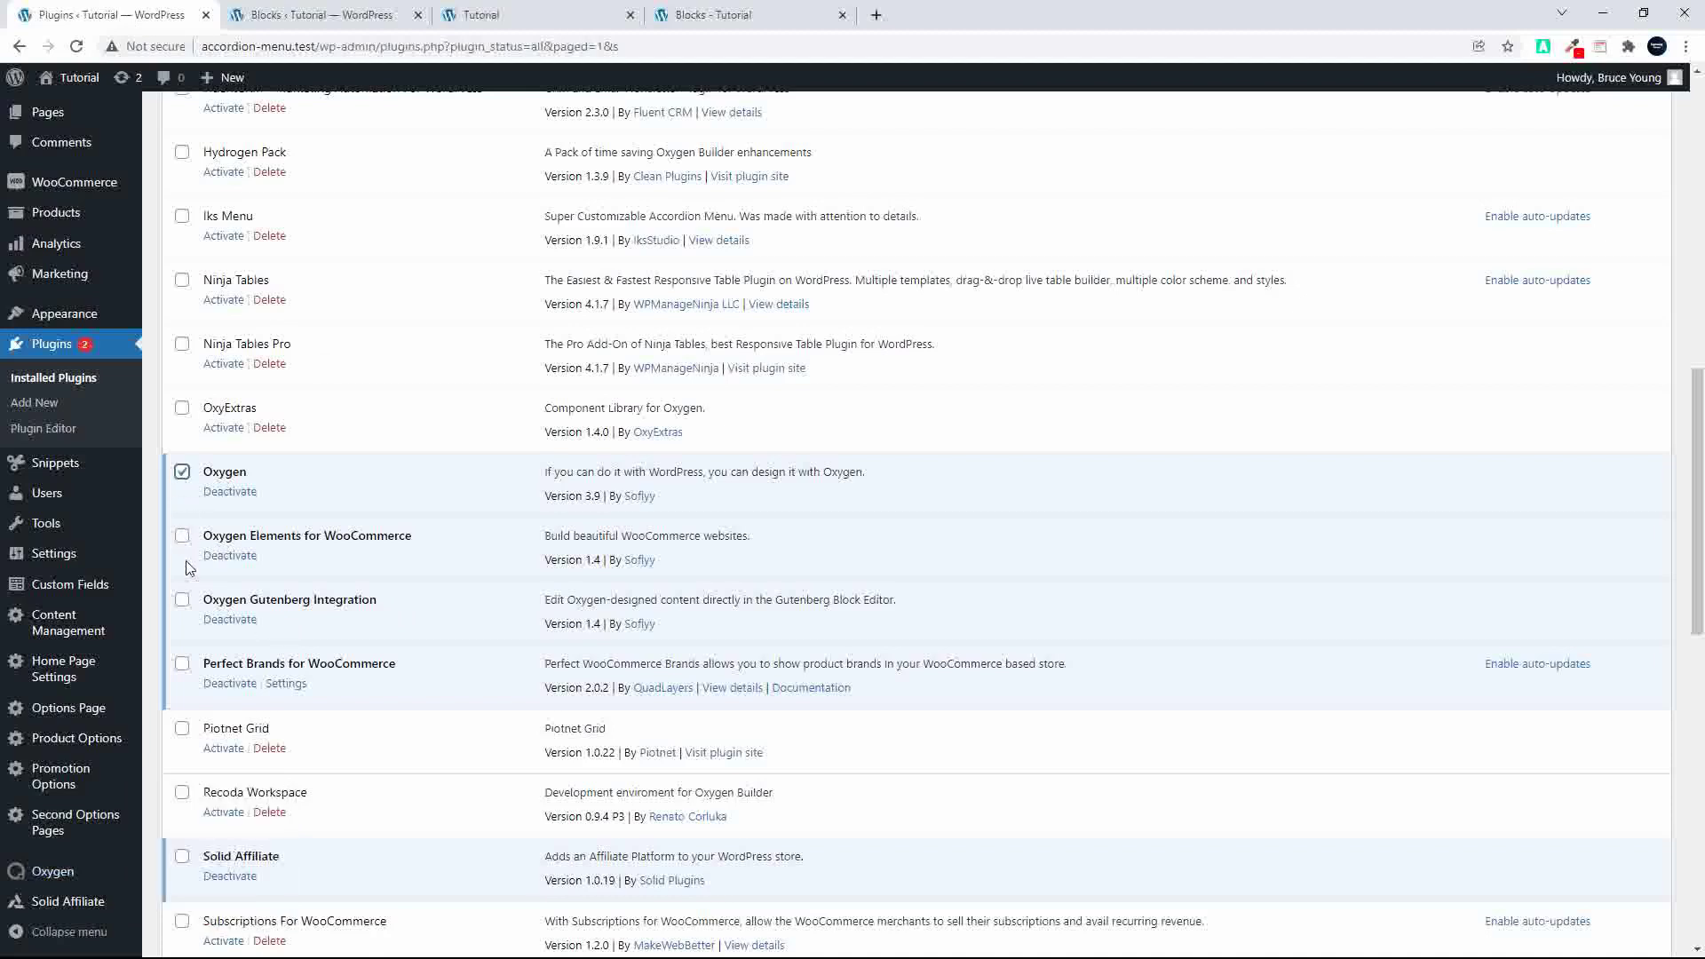
left_click(182, 538)
left_click(182, 600)
scroll(354, 818, "down", 10)
left_click(274, 743)
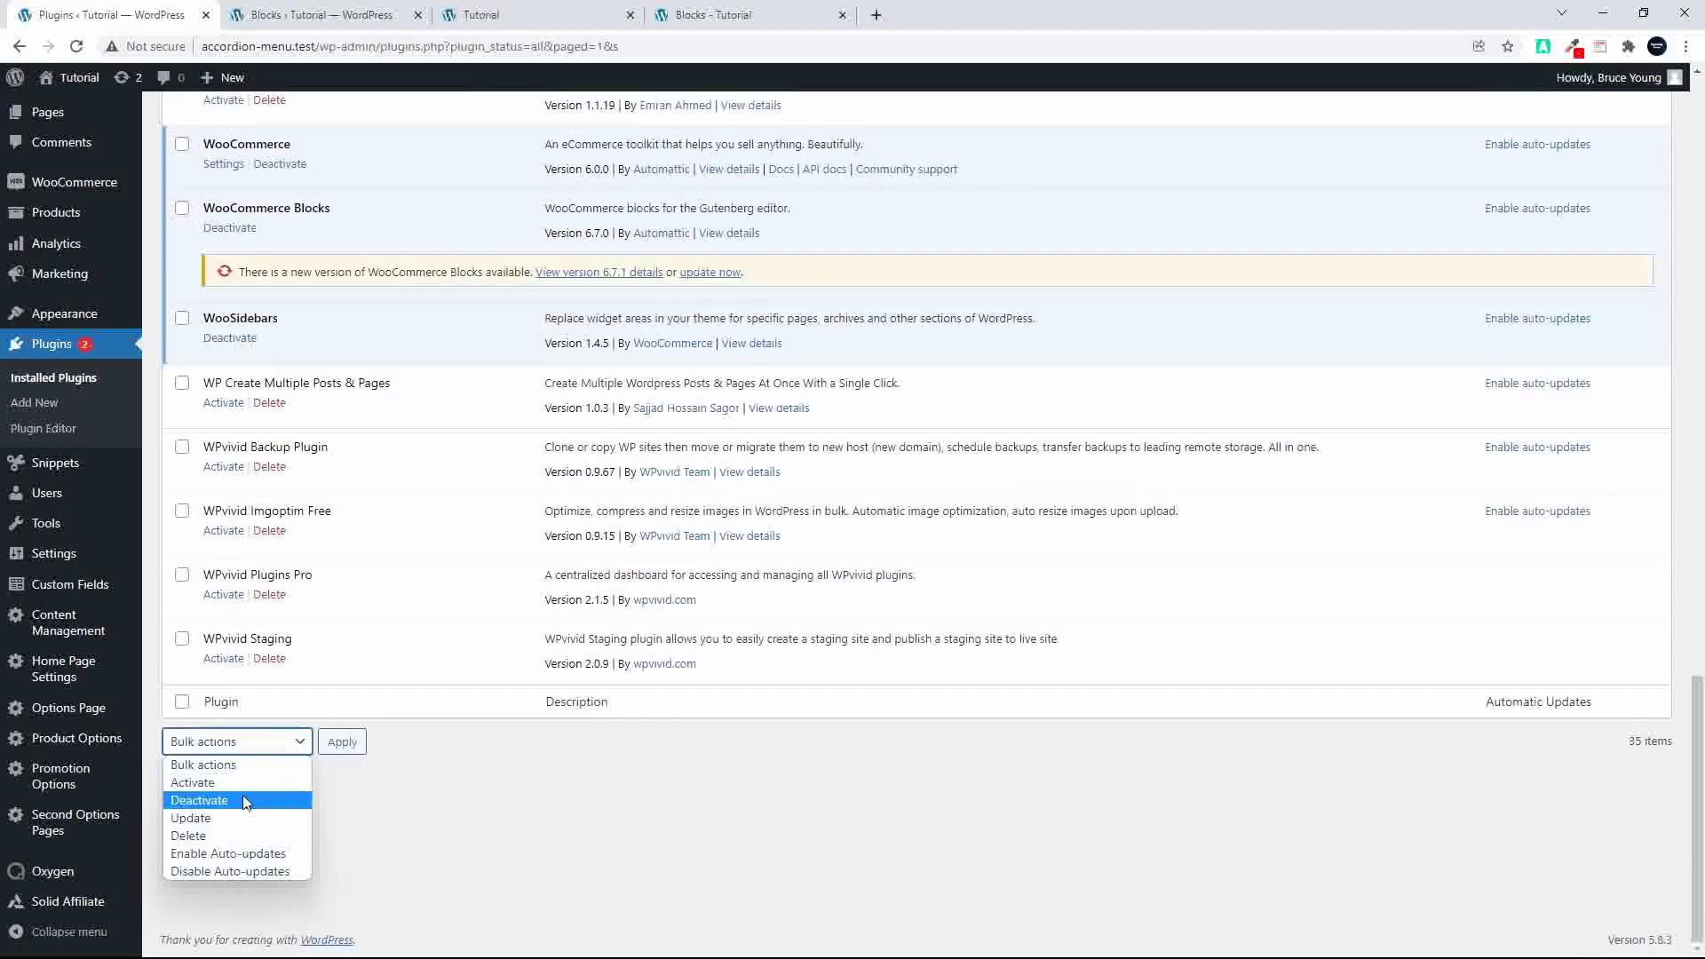
Bulk-deactivate the three marked Oxygen plugins.
left_click(267, 800)
left_click(341, 743)
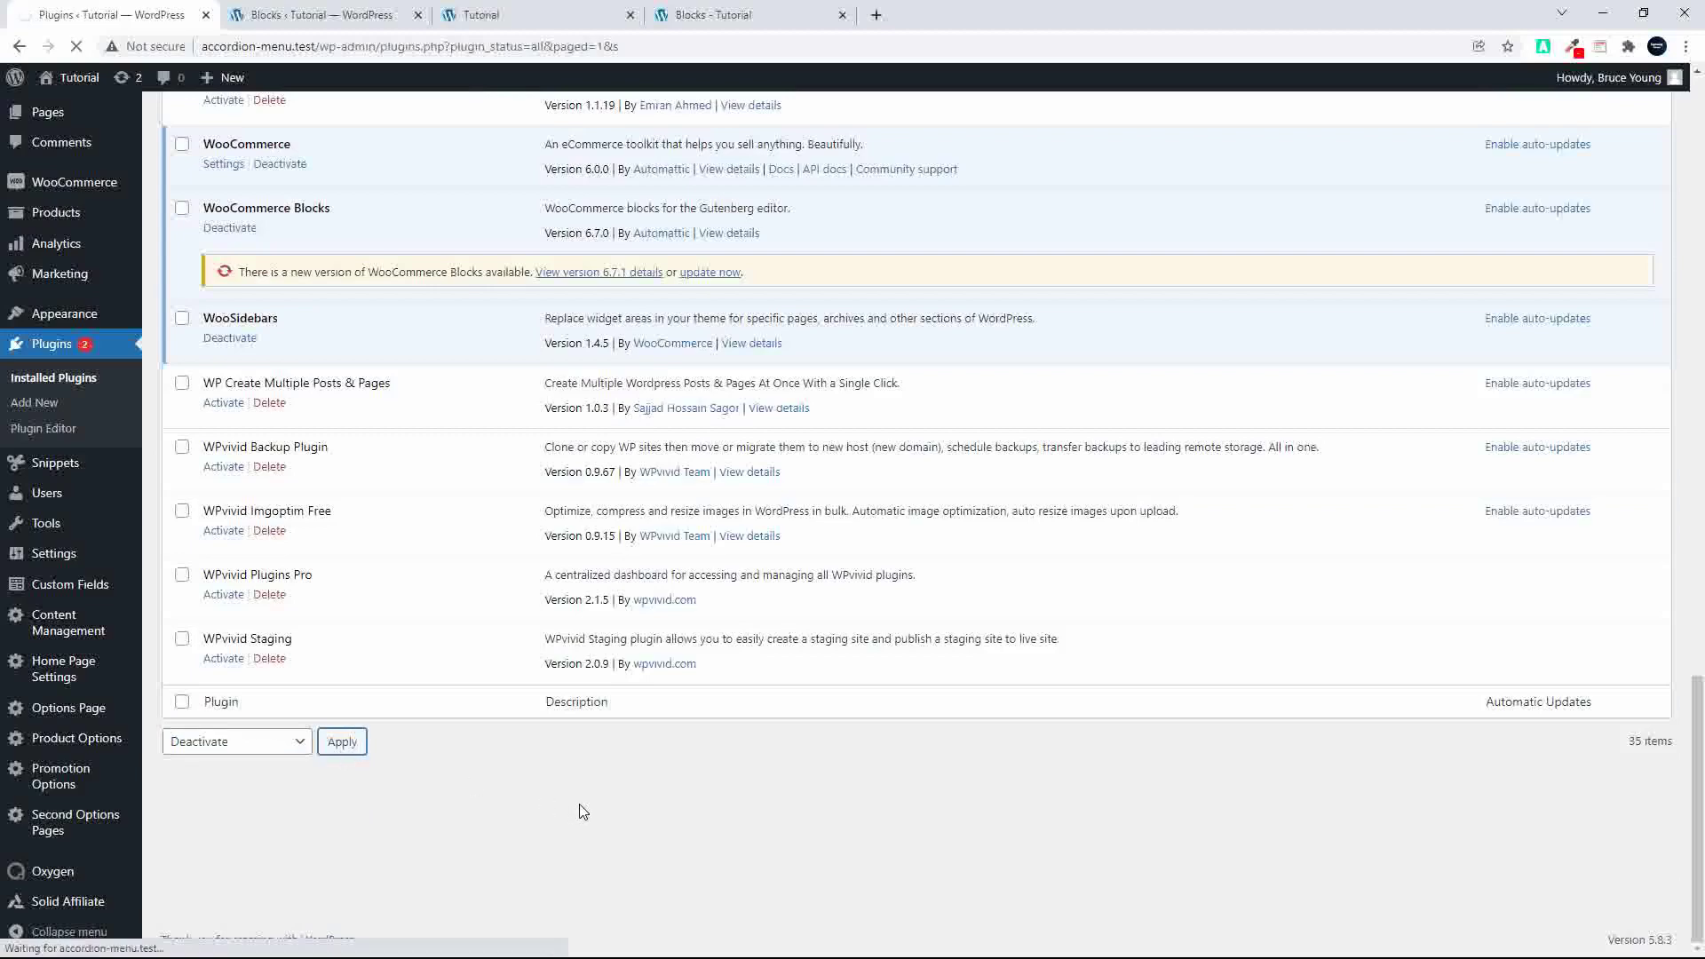
scroll(579, 813, "down", 5)
scroll(582, 811, "down", 3)
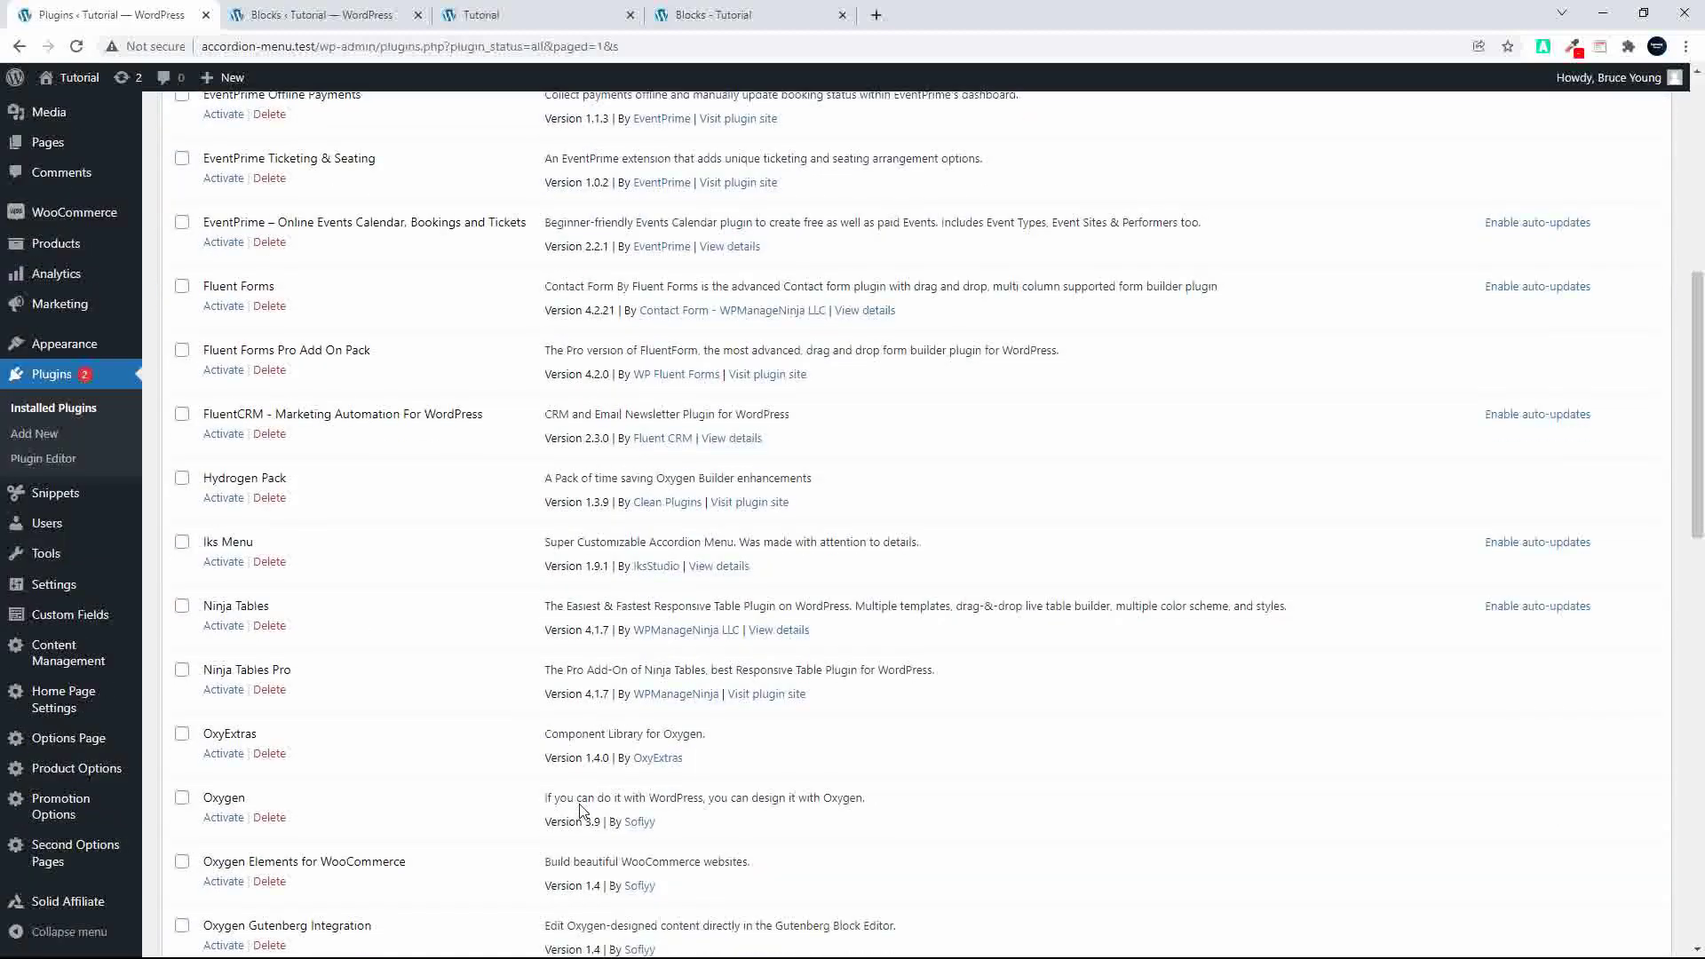
scroll(588, 817, "down", 2)
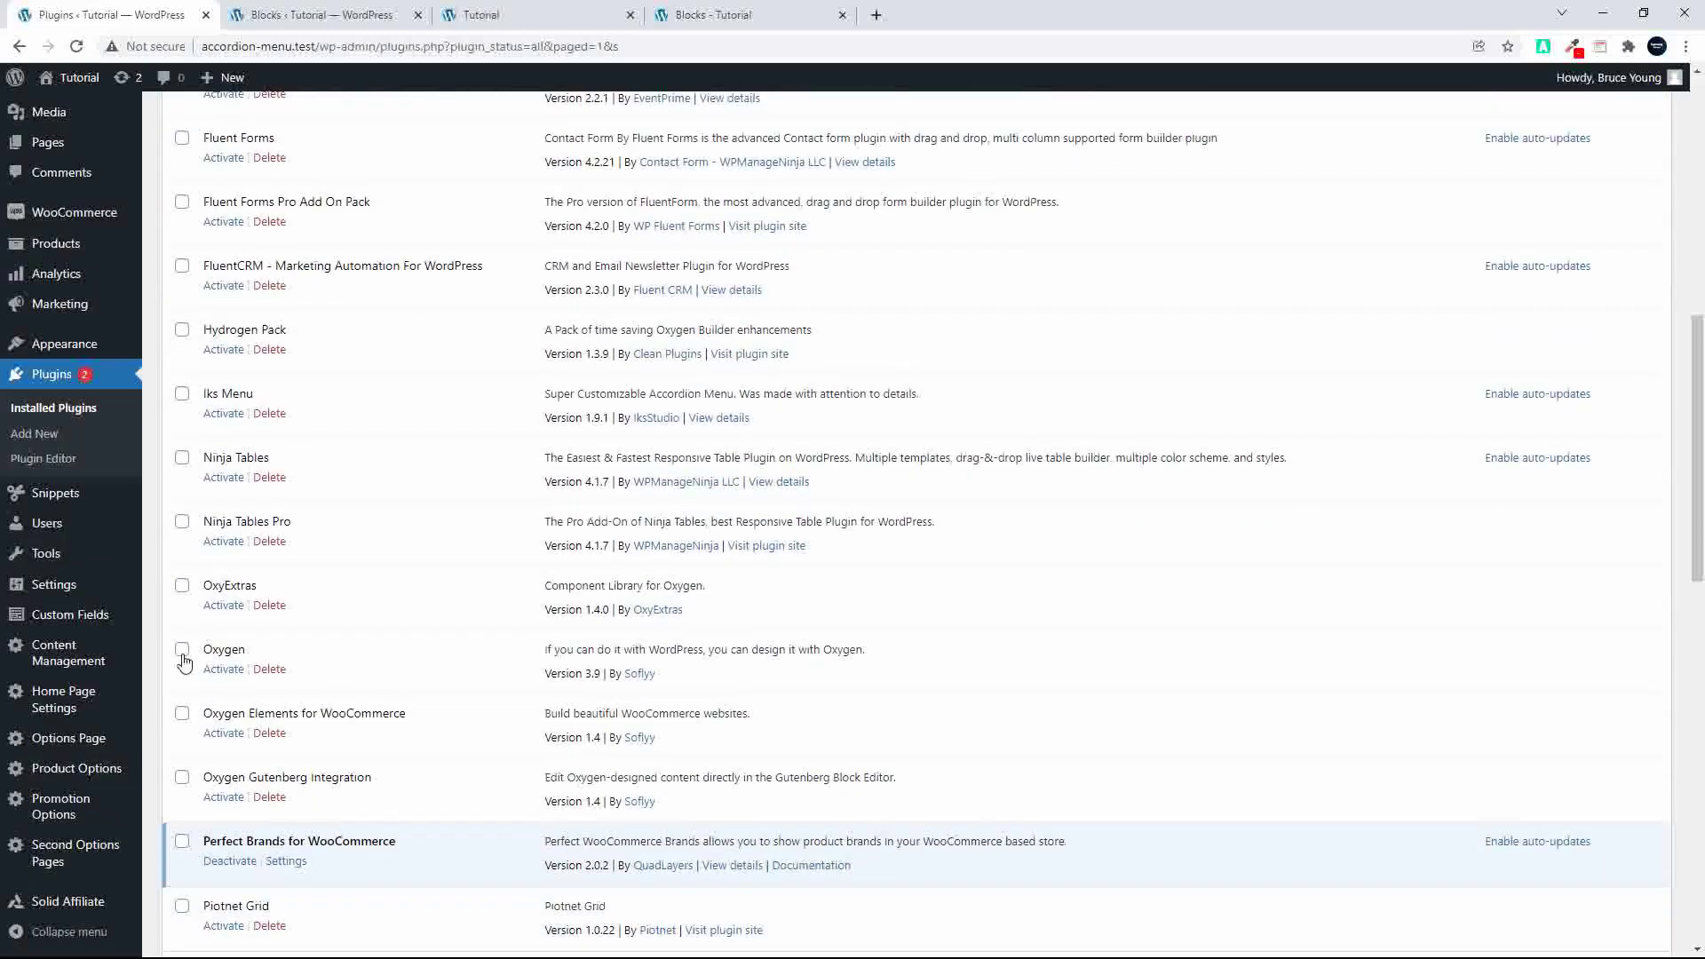
Re-tick the three Oxygen plugins and bulk-delete them, confirming deletion of their data.
left_click(182, 649)
left_click(182, 713)
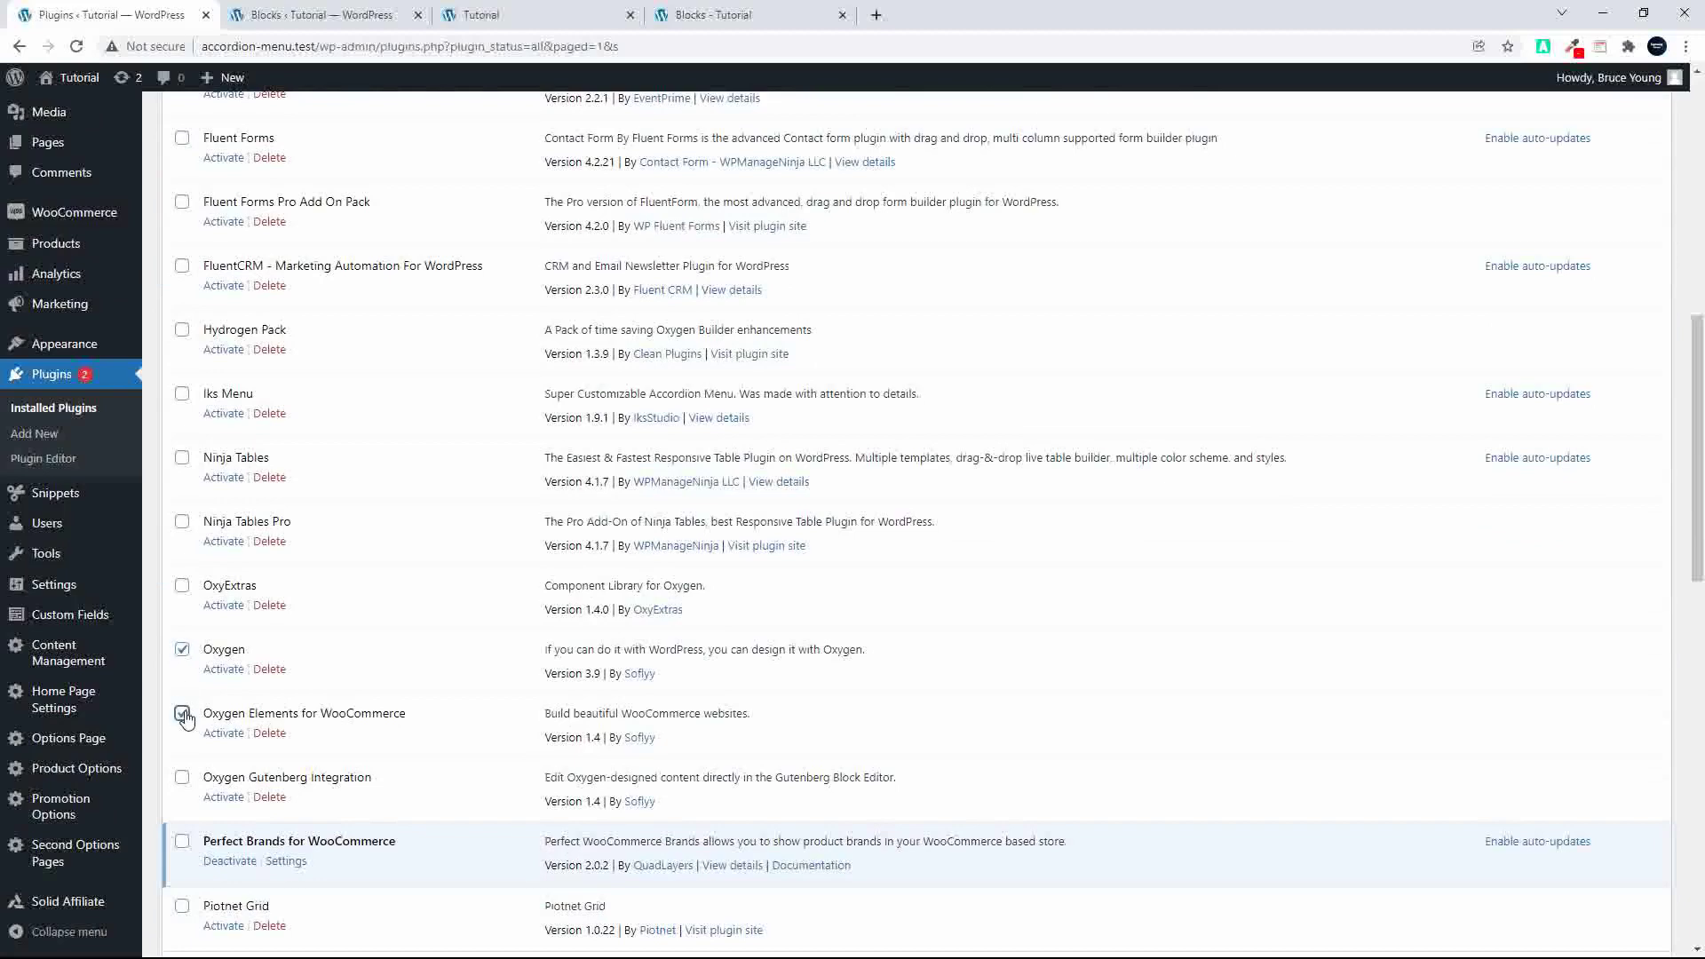
left_click(182, 778)
scroll(479, 791, "down", 10)
left_click(270, 749)
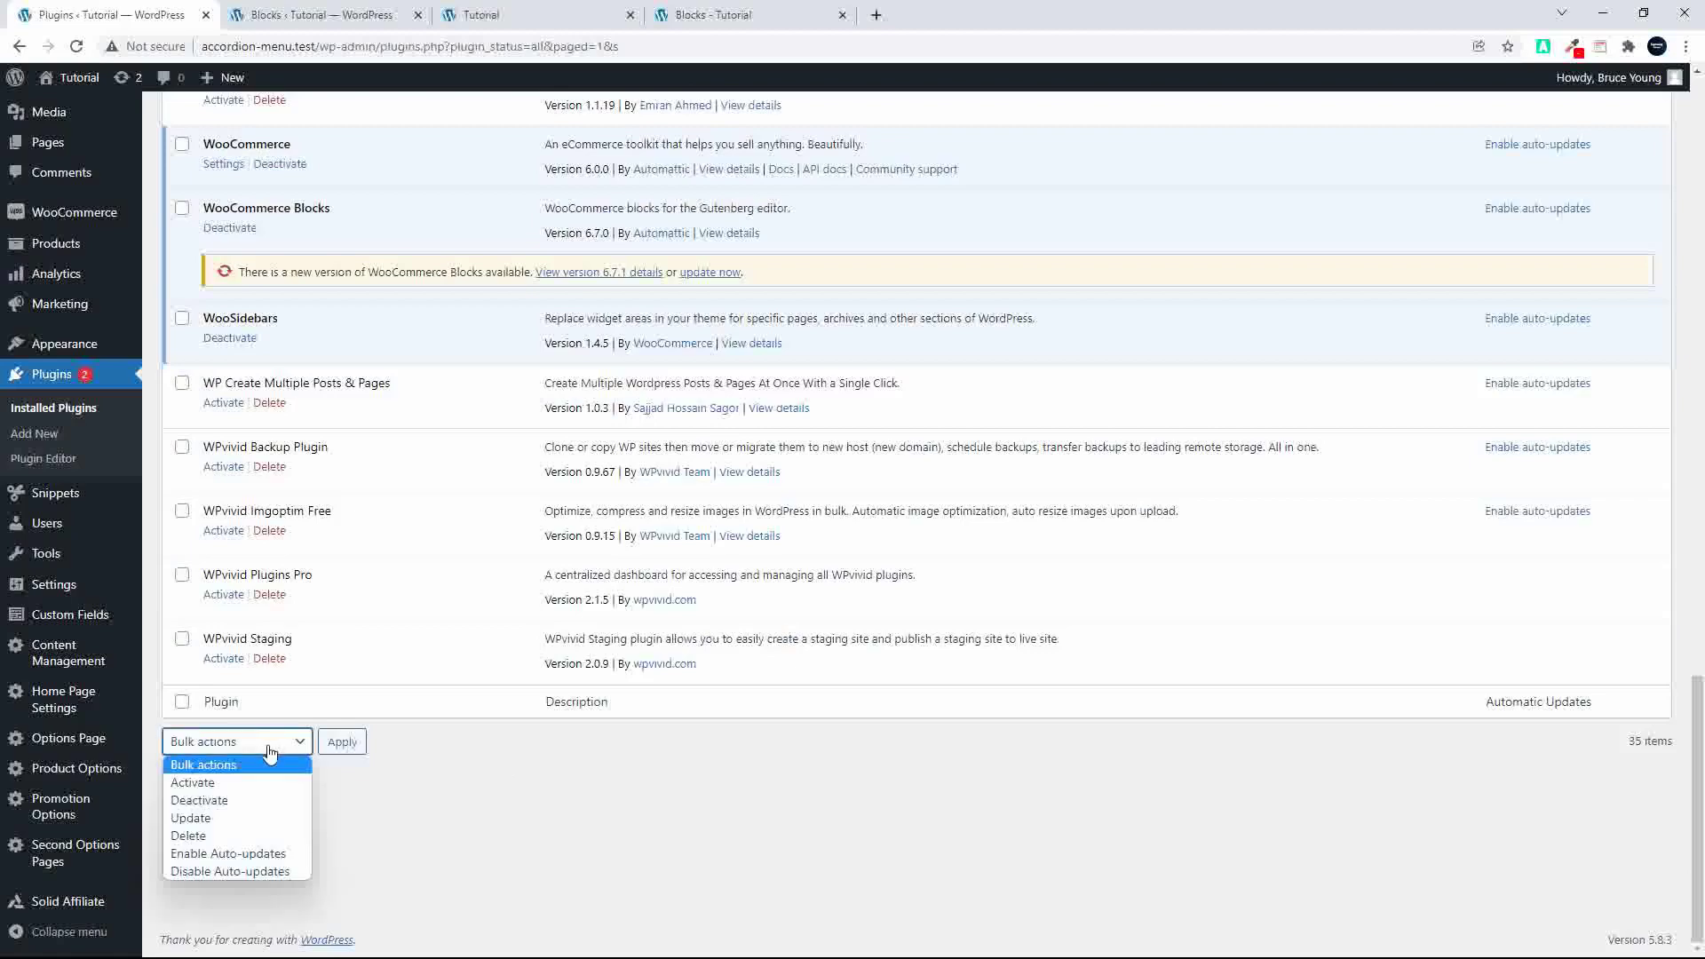
left_click(235, 836)
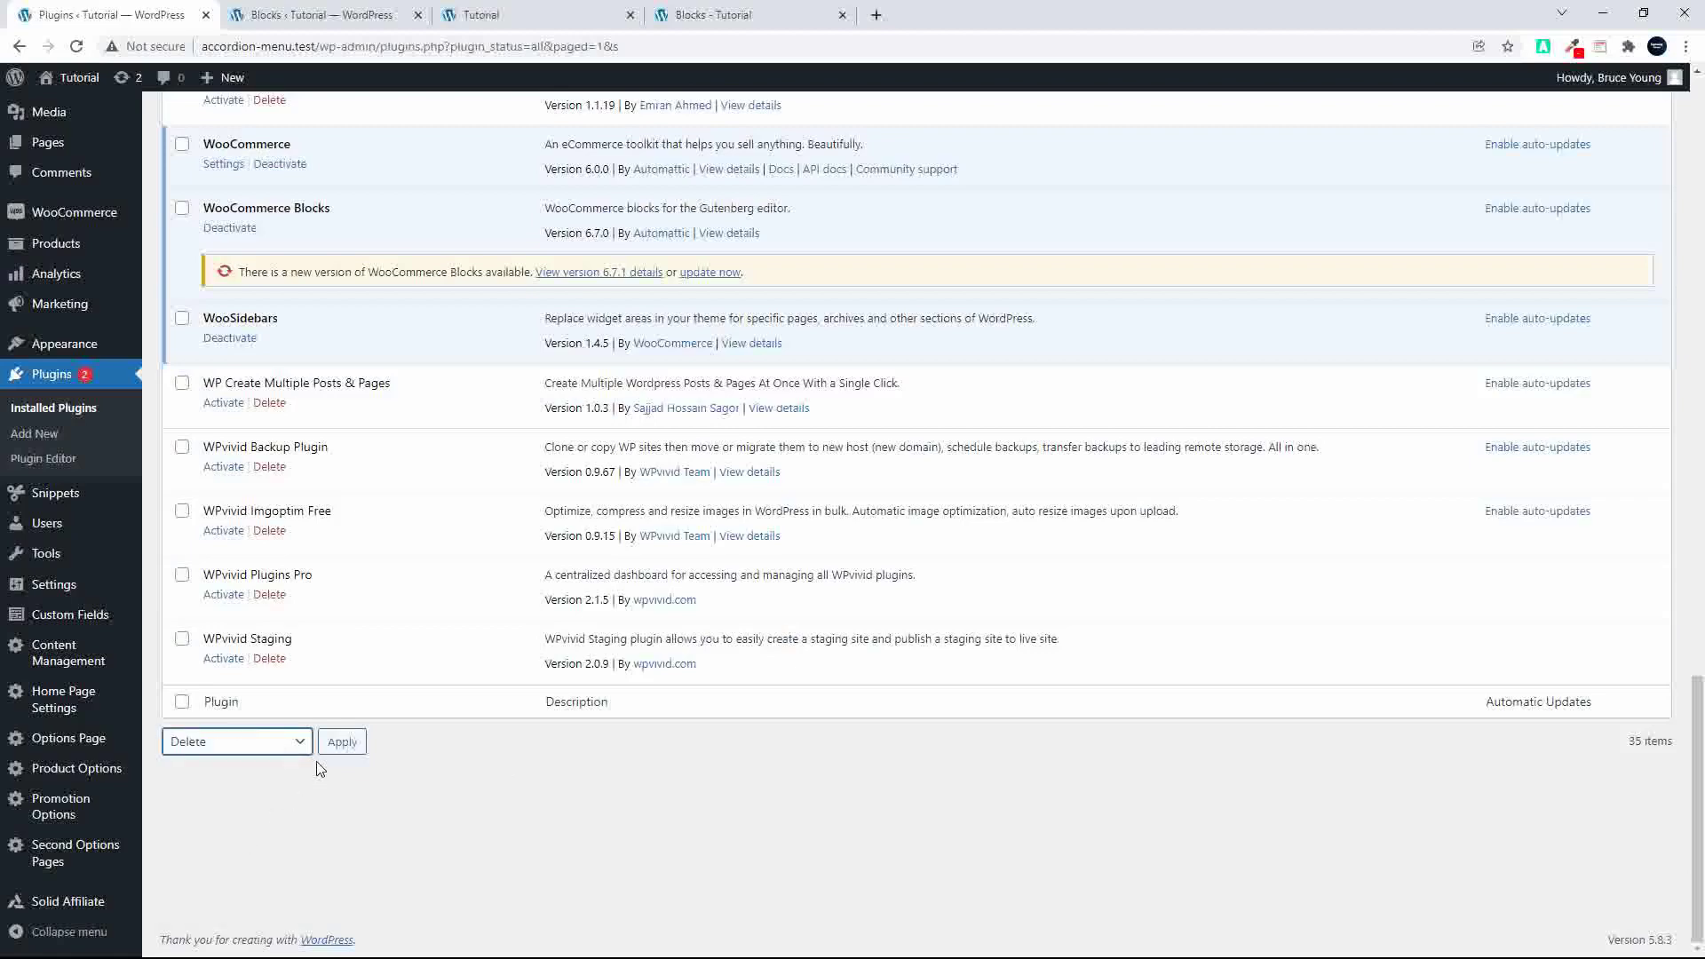
left_click(342, 744)
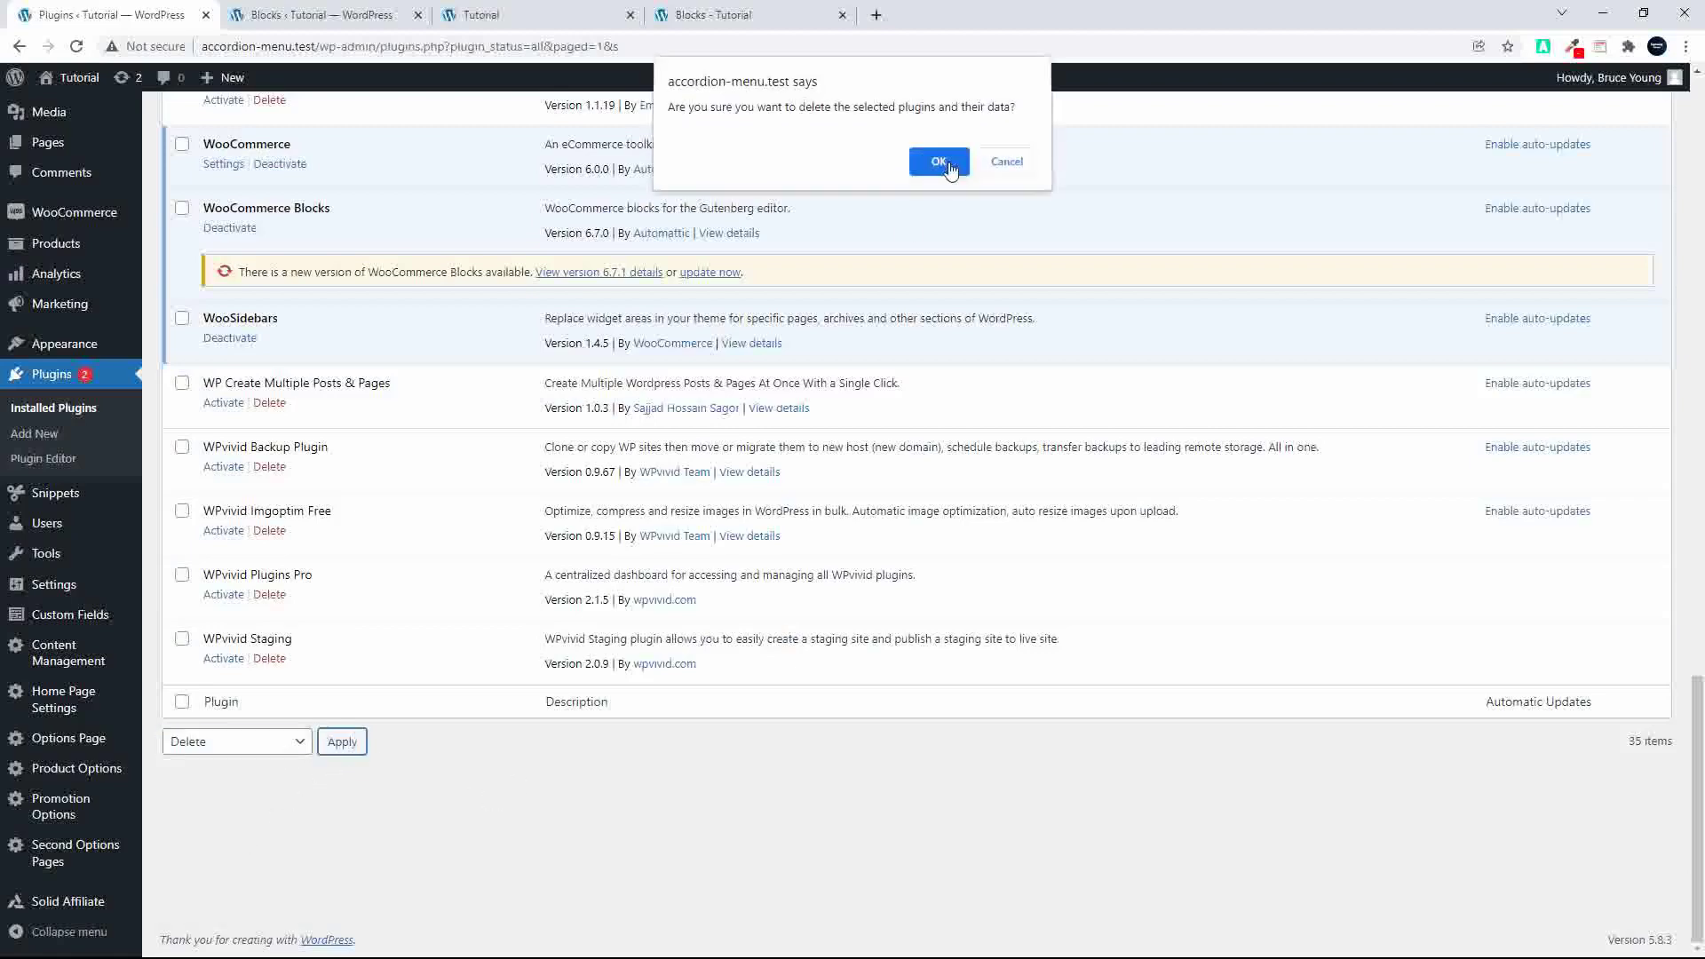
left_click(939, 162)
scroll(555, 440, "up", 10)
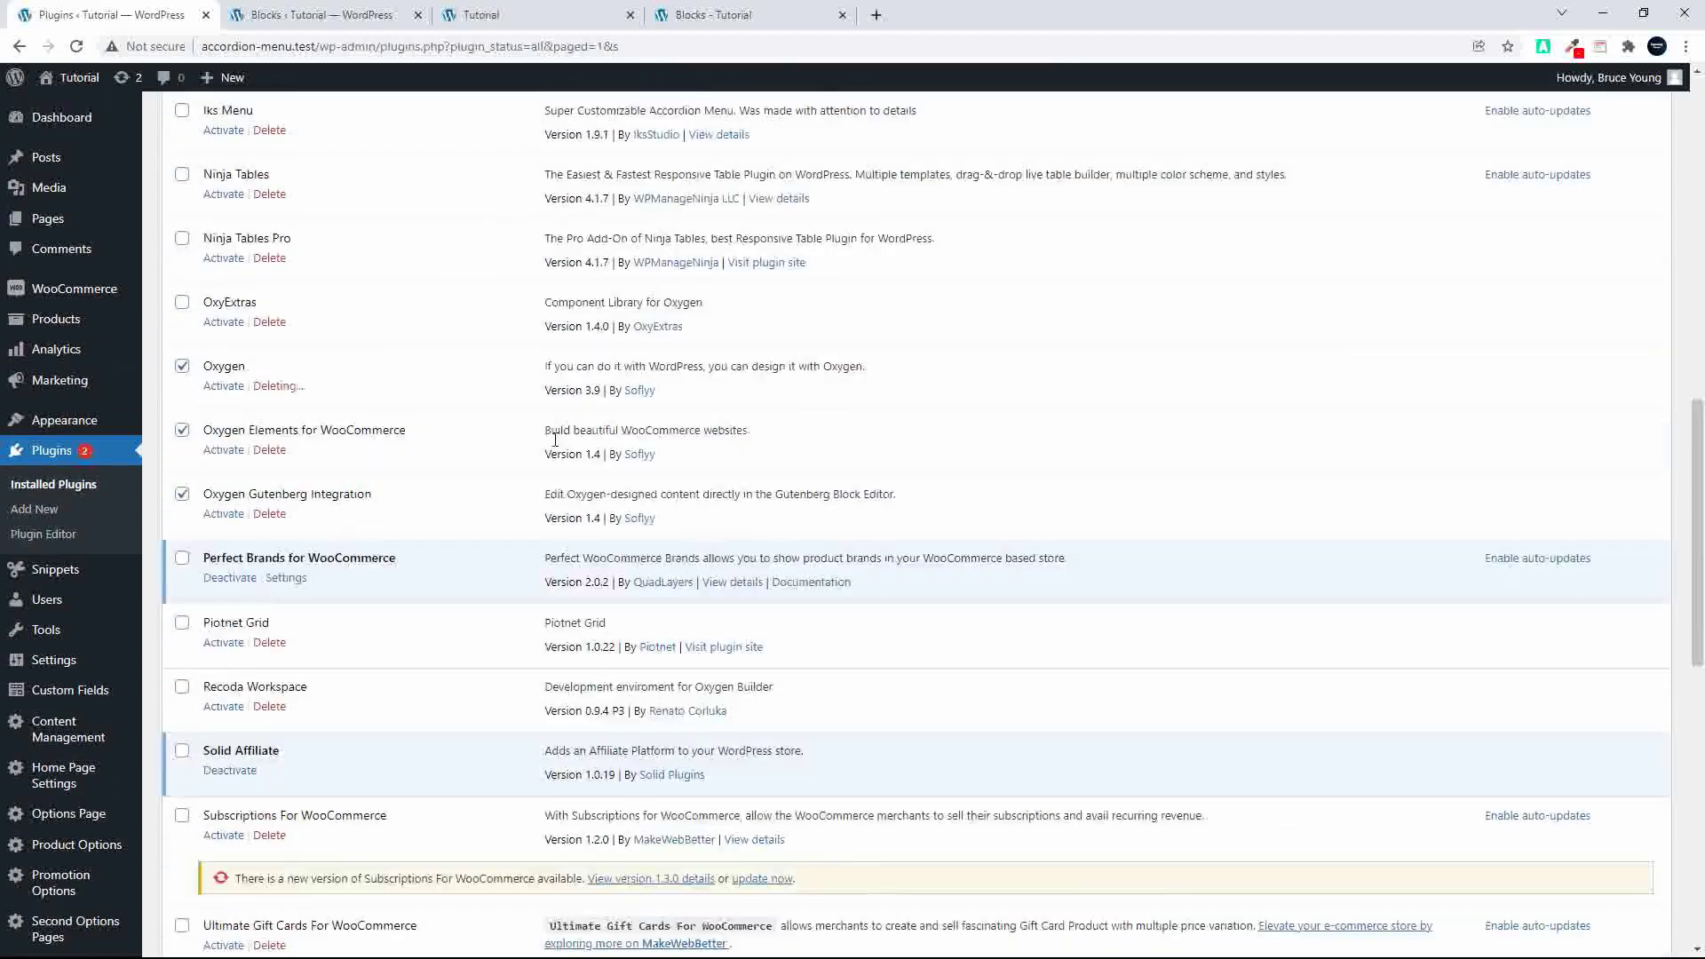
scroll(552, 437, "up", 1)
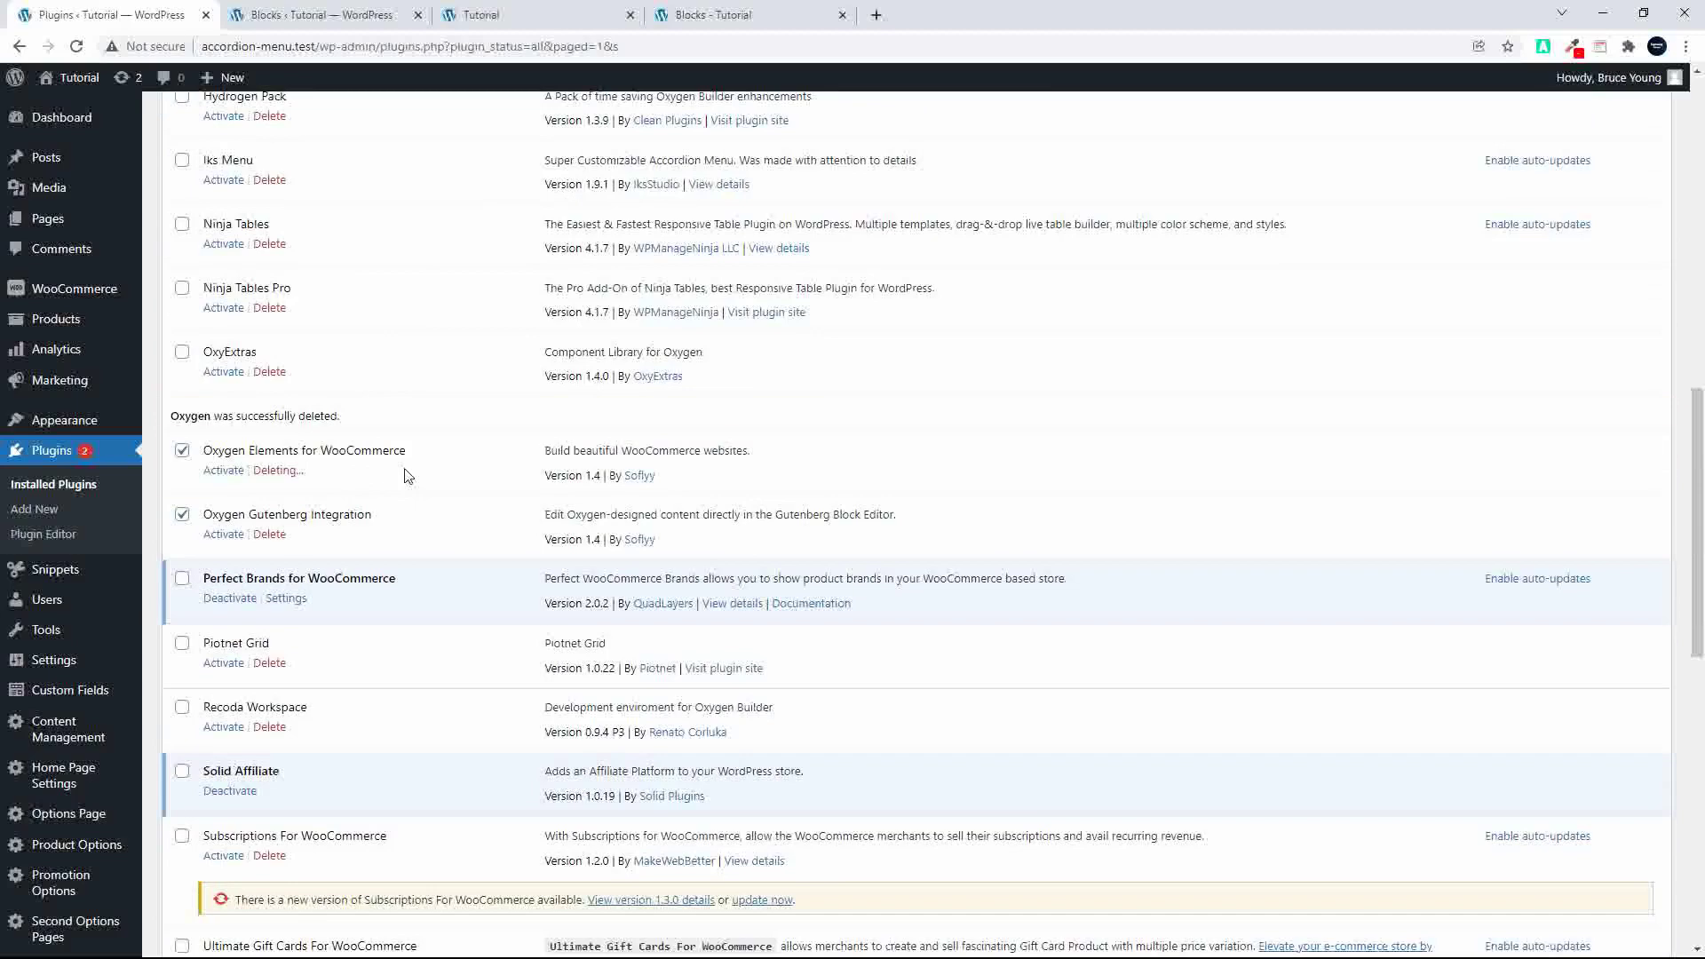
scroll(442, 507, "down", 3)
scroll(442, 508, "down", 4)
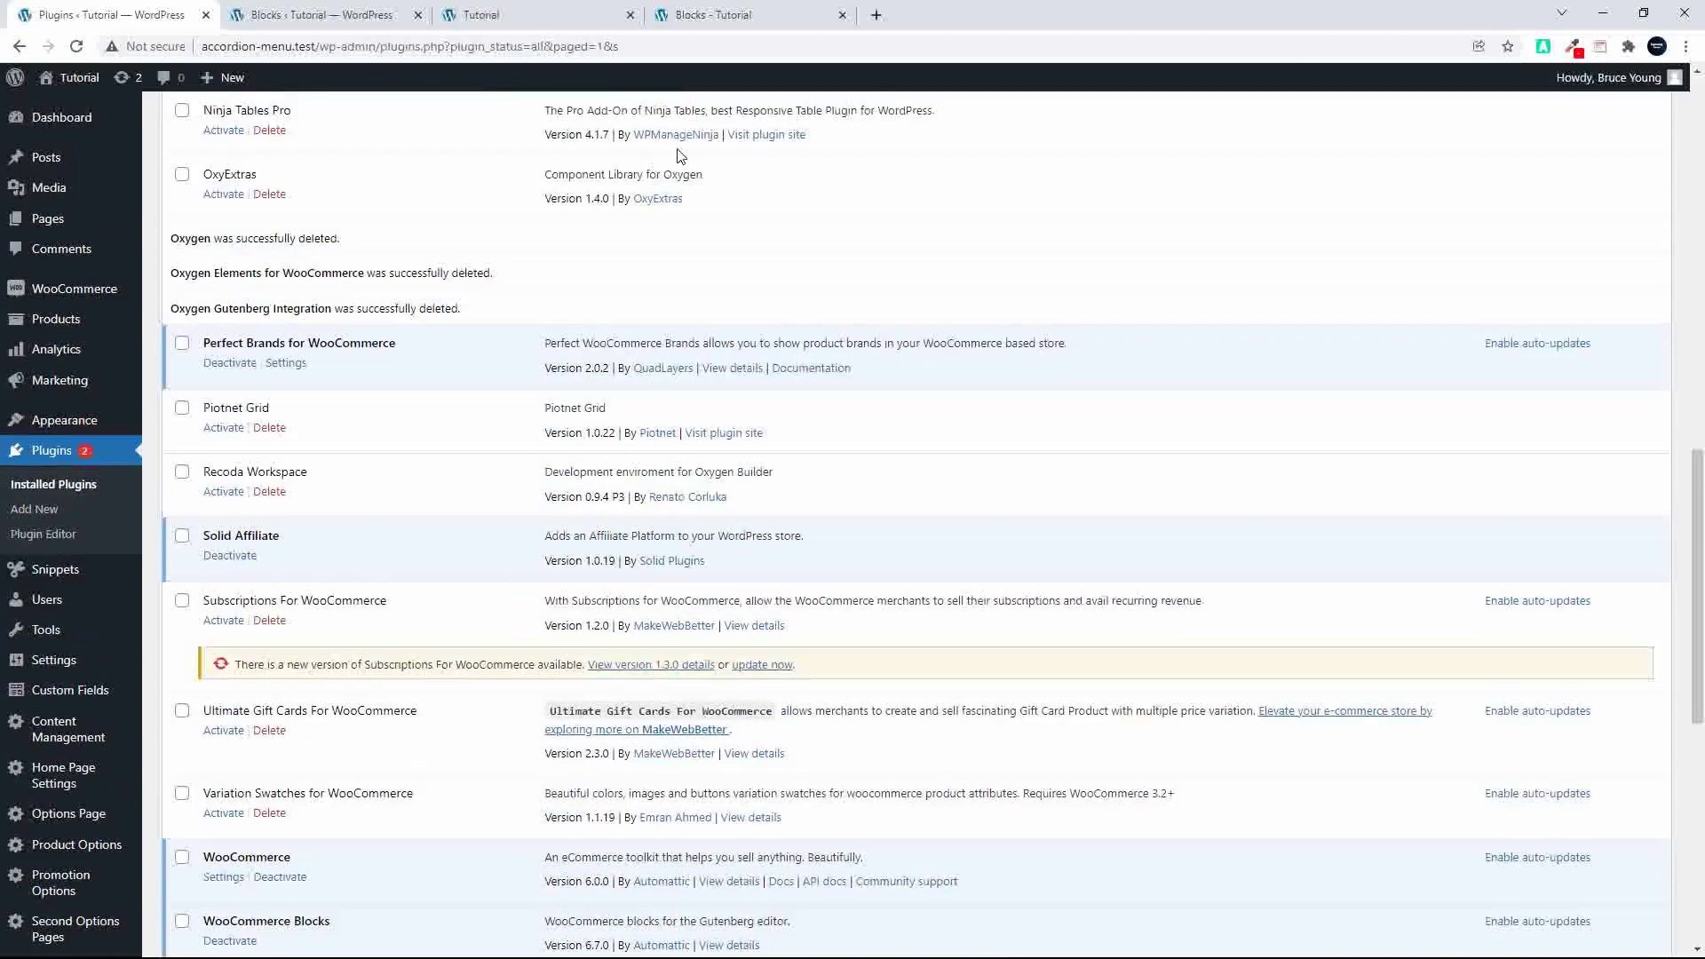
Reload the Blocks page, now showing only its title, then open it for editing.
scroll(476, 511, "up", 5)
left_click(709, 12)
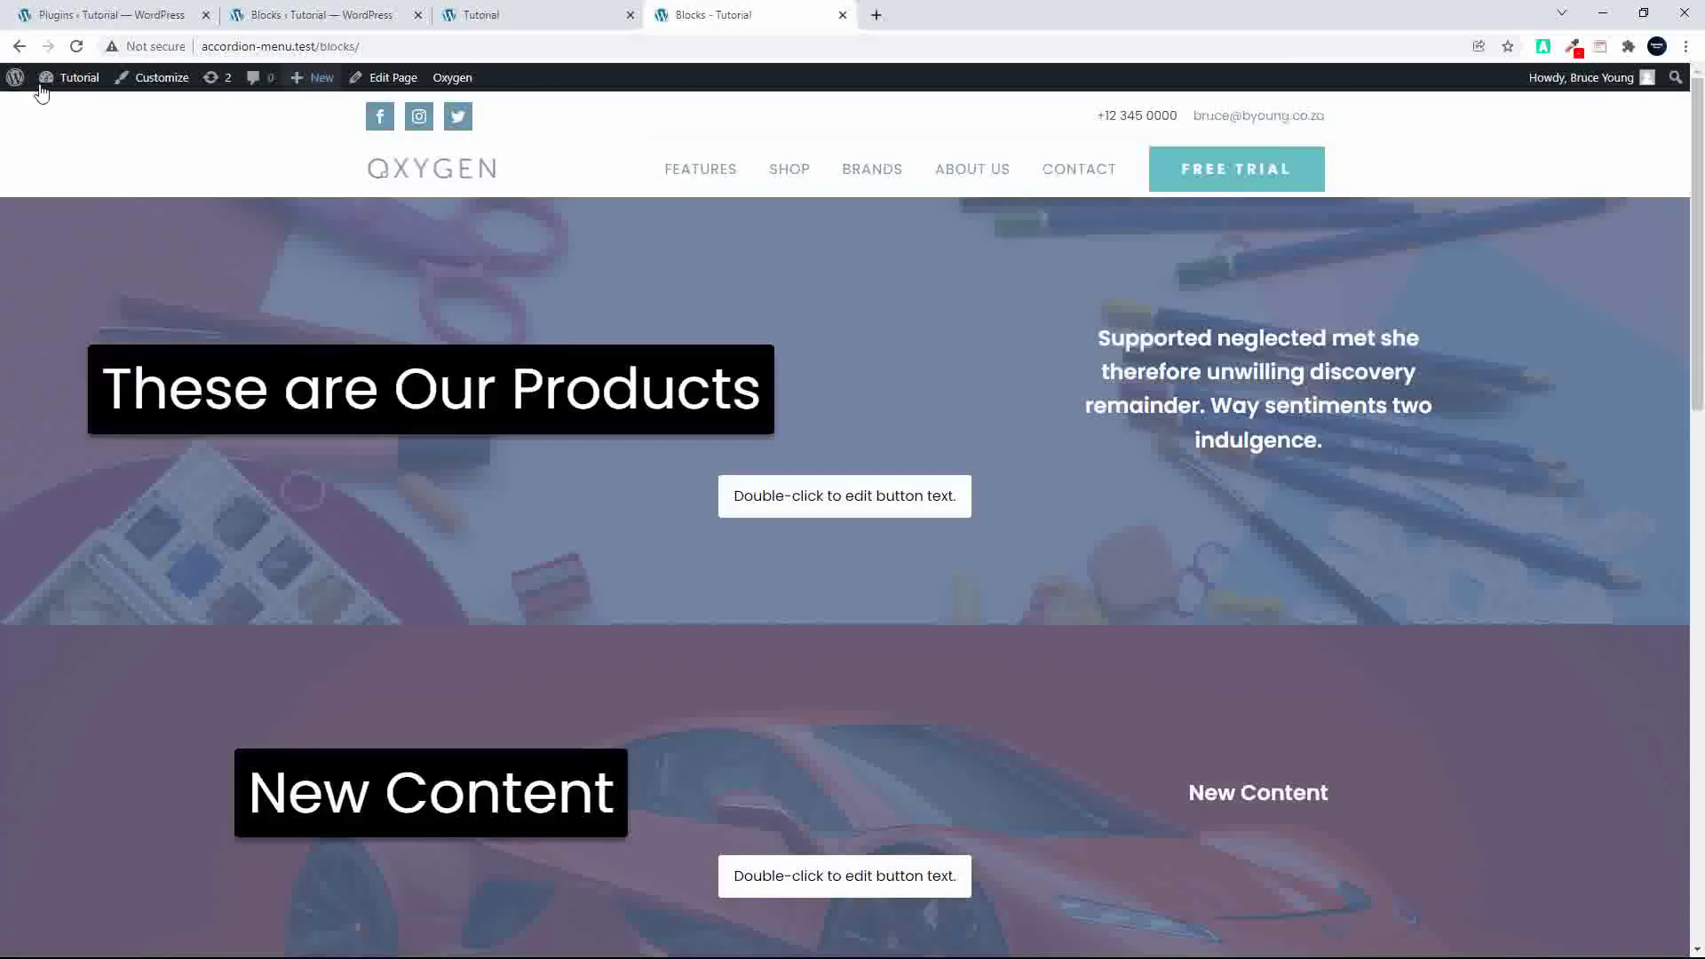
left_click(77, 46)
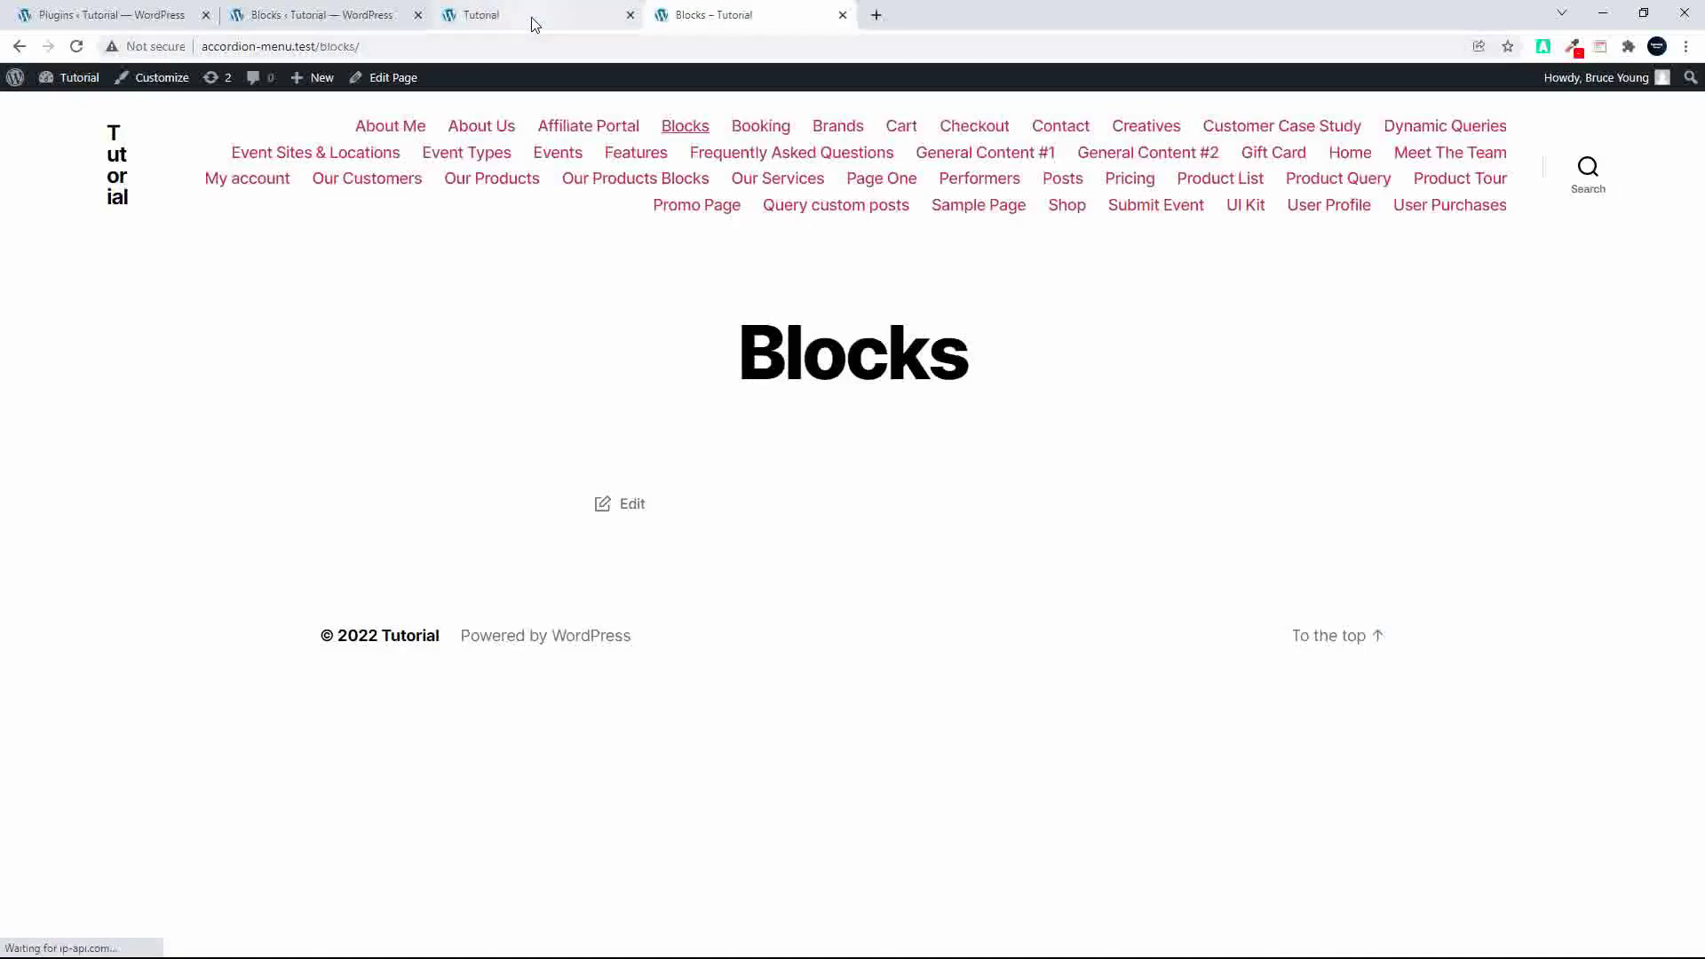
left_click(534, 21)
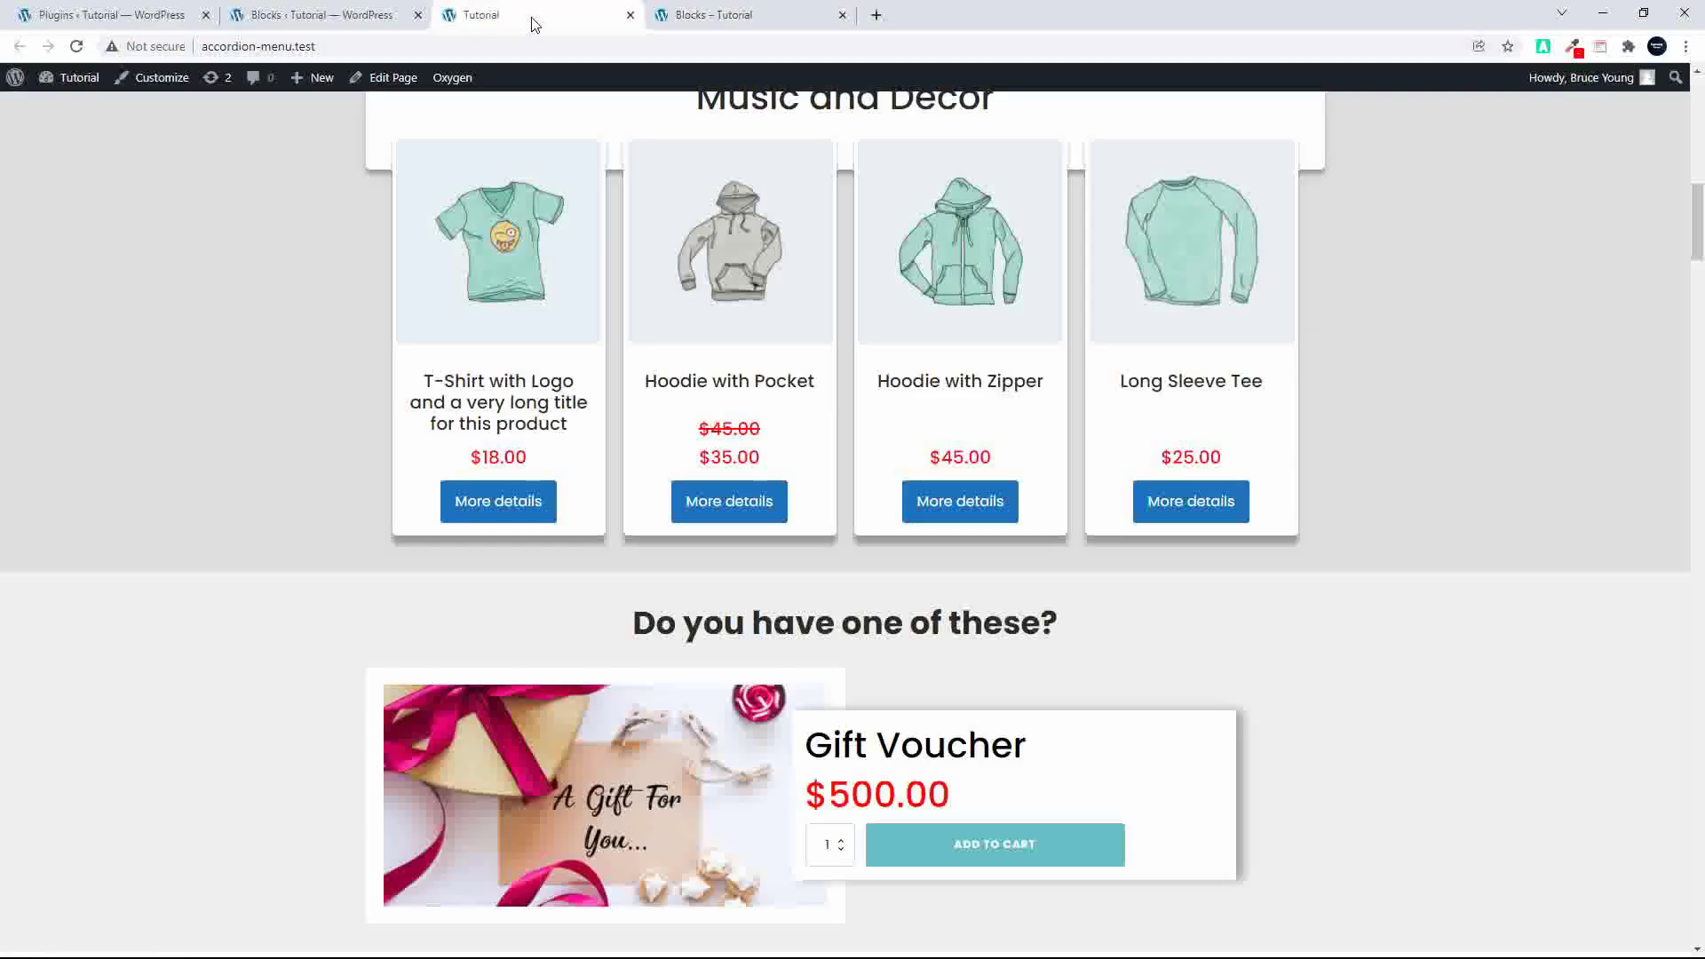
left_click(687, 17)
left_click(373, 77)
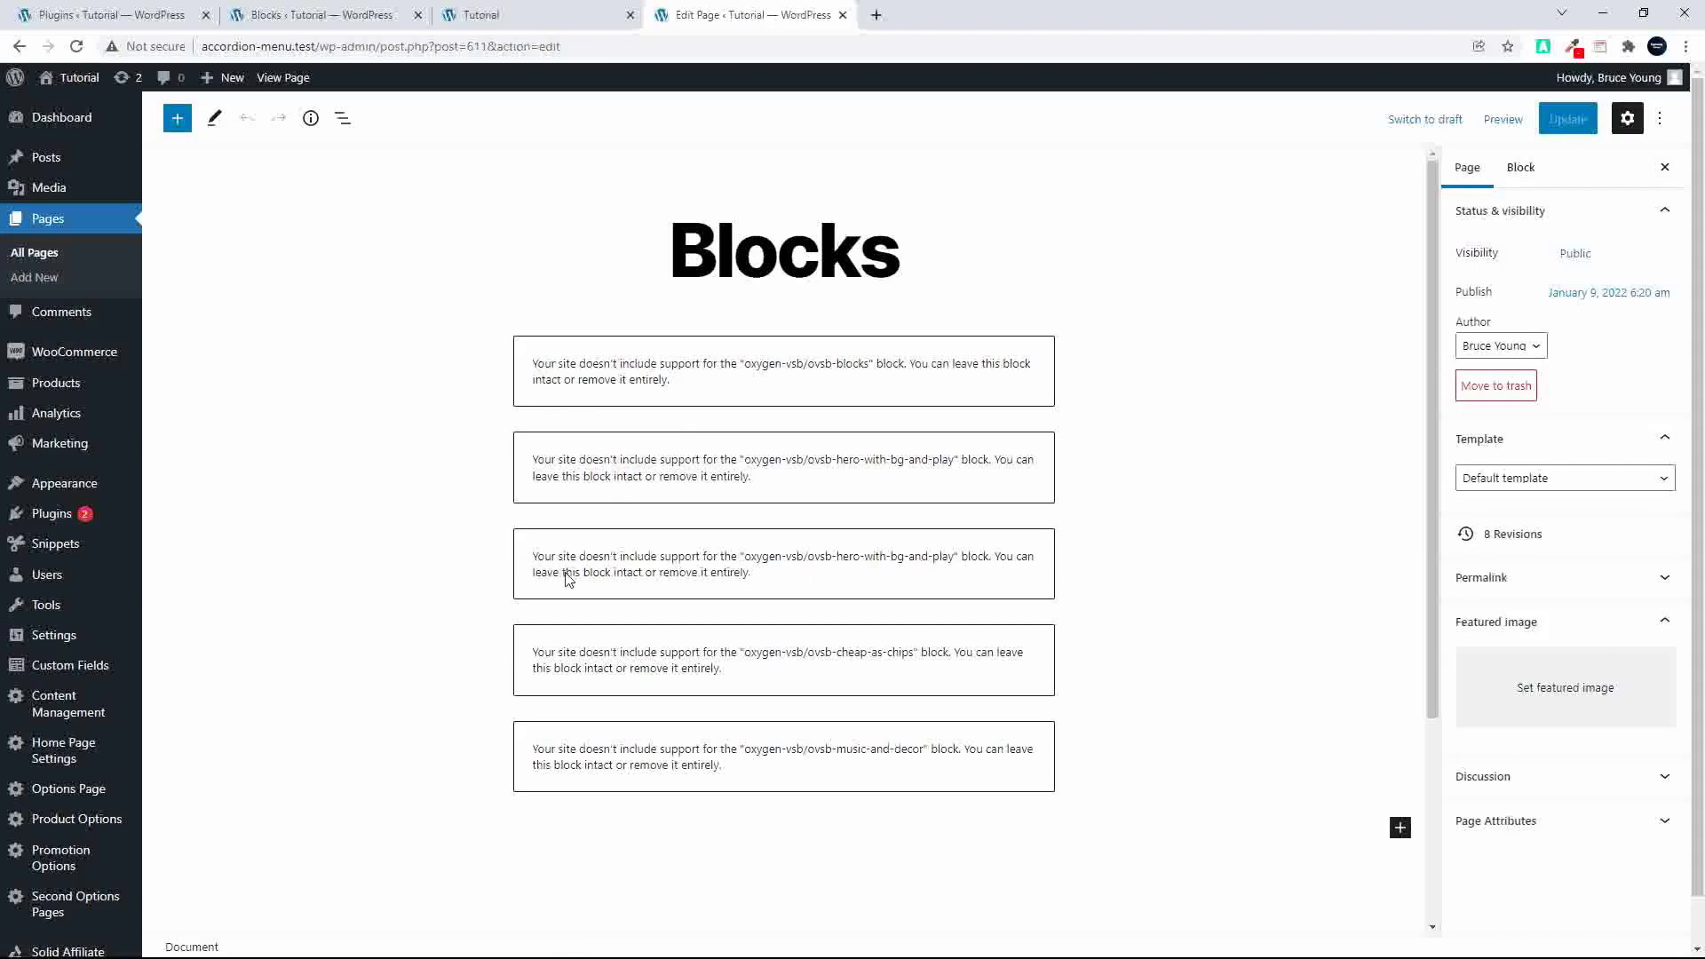
Select the first and third unsupported Oxygen blocks, then go back to the plugins list.
left_click(753, 581)
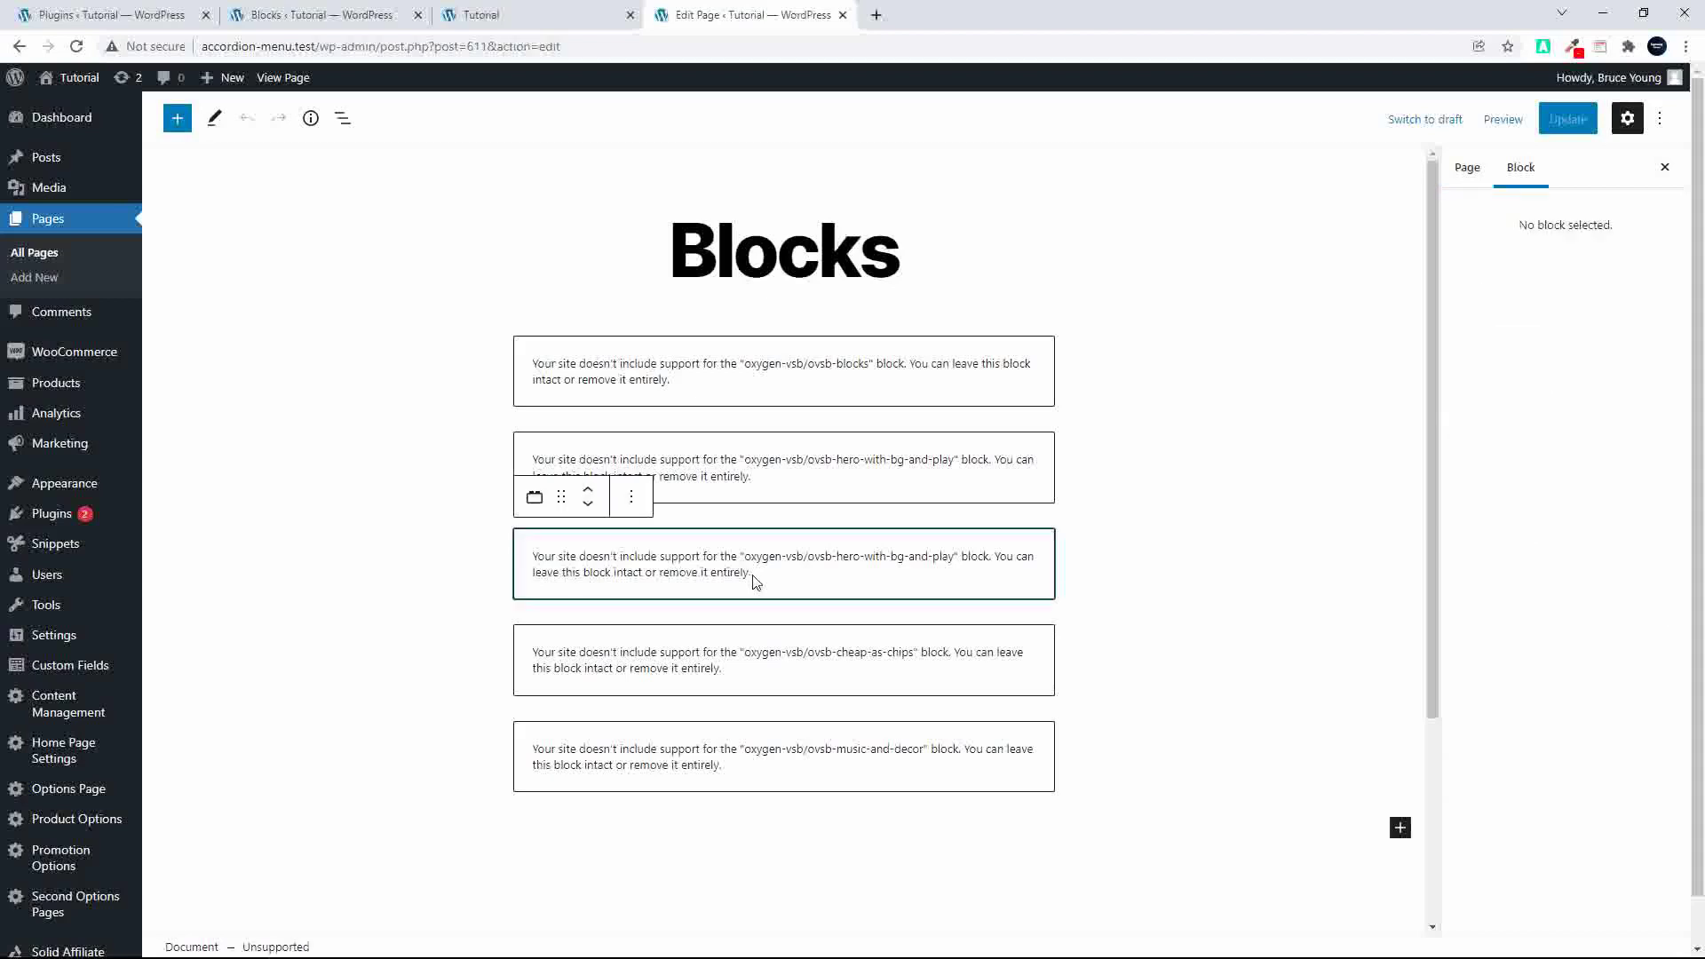
left_click(742, 388)
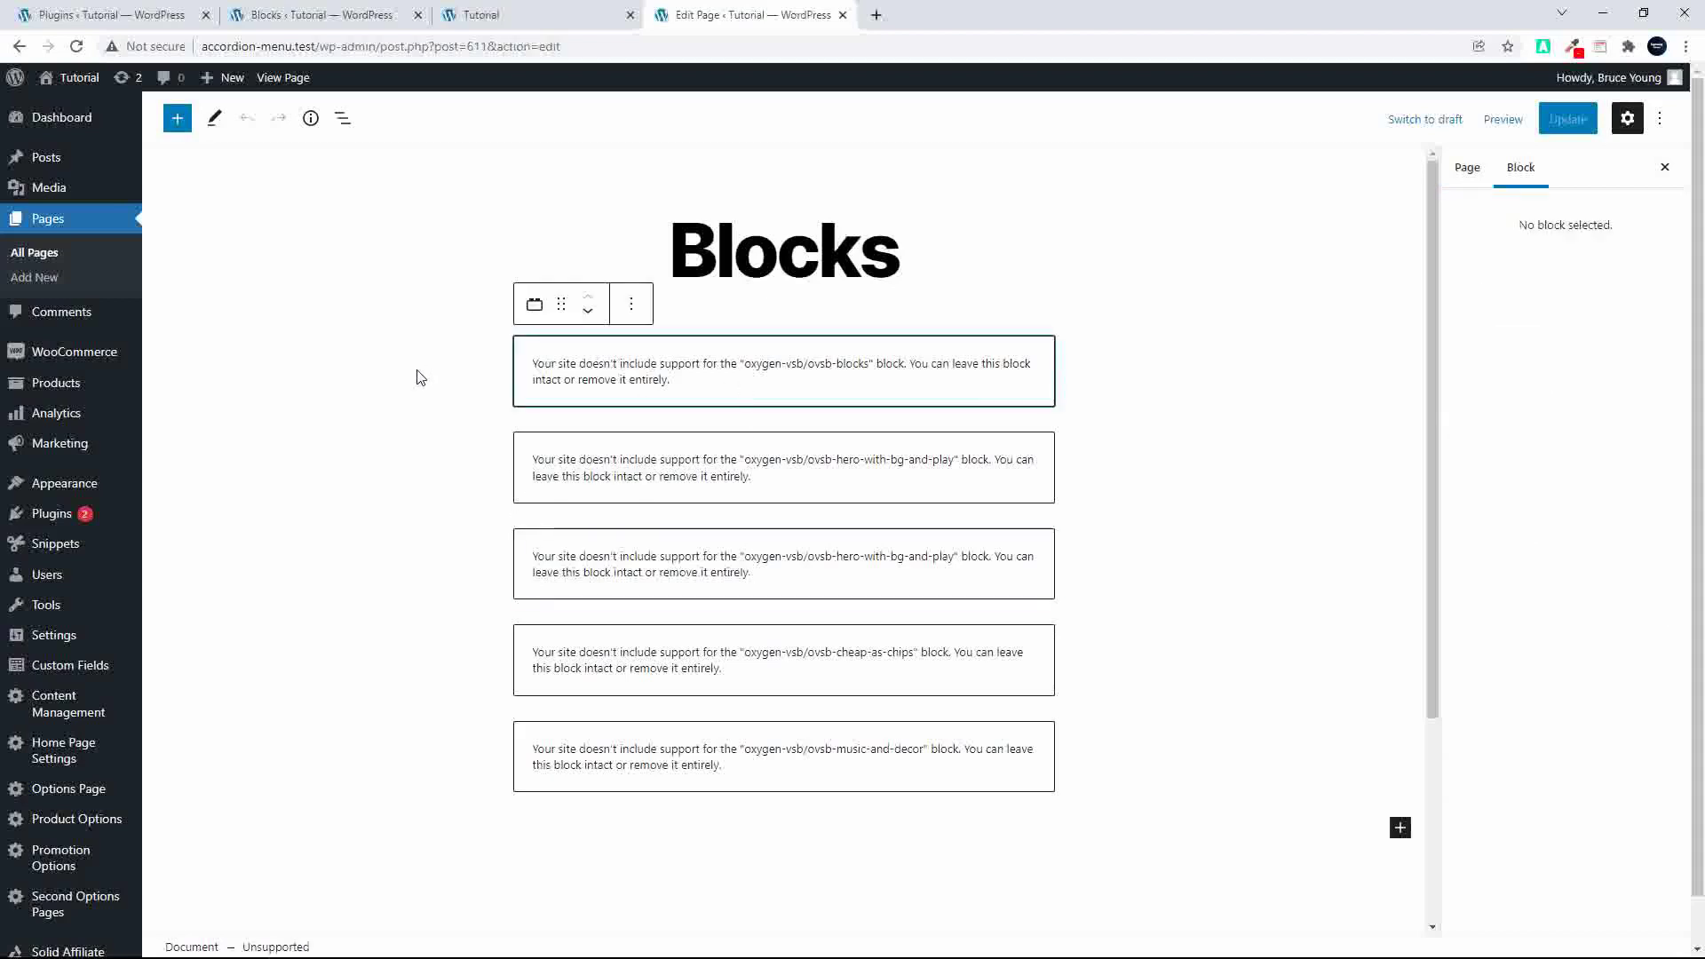
left_click(133, 15)
Upload oxygen.3.9.zip as a new plugin, install it, and activate Oxygen.
scroll(384, 503, "up", 15)
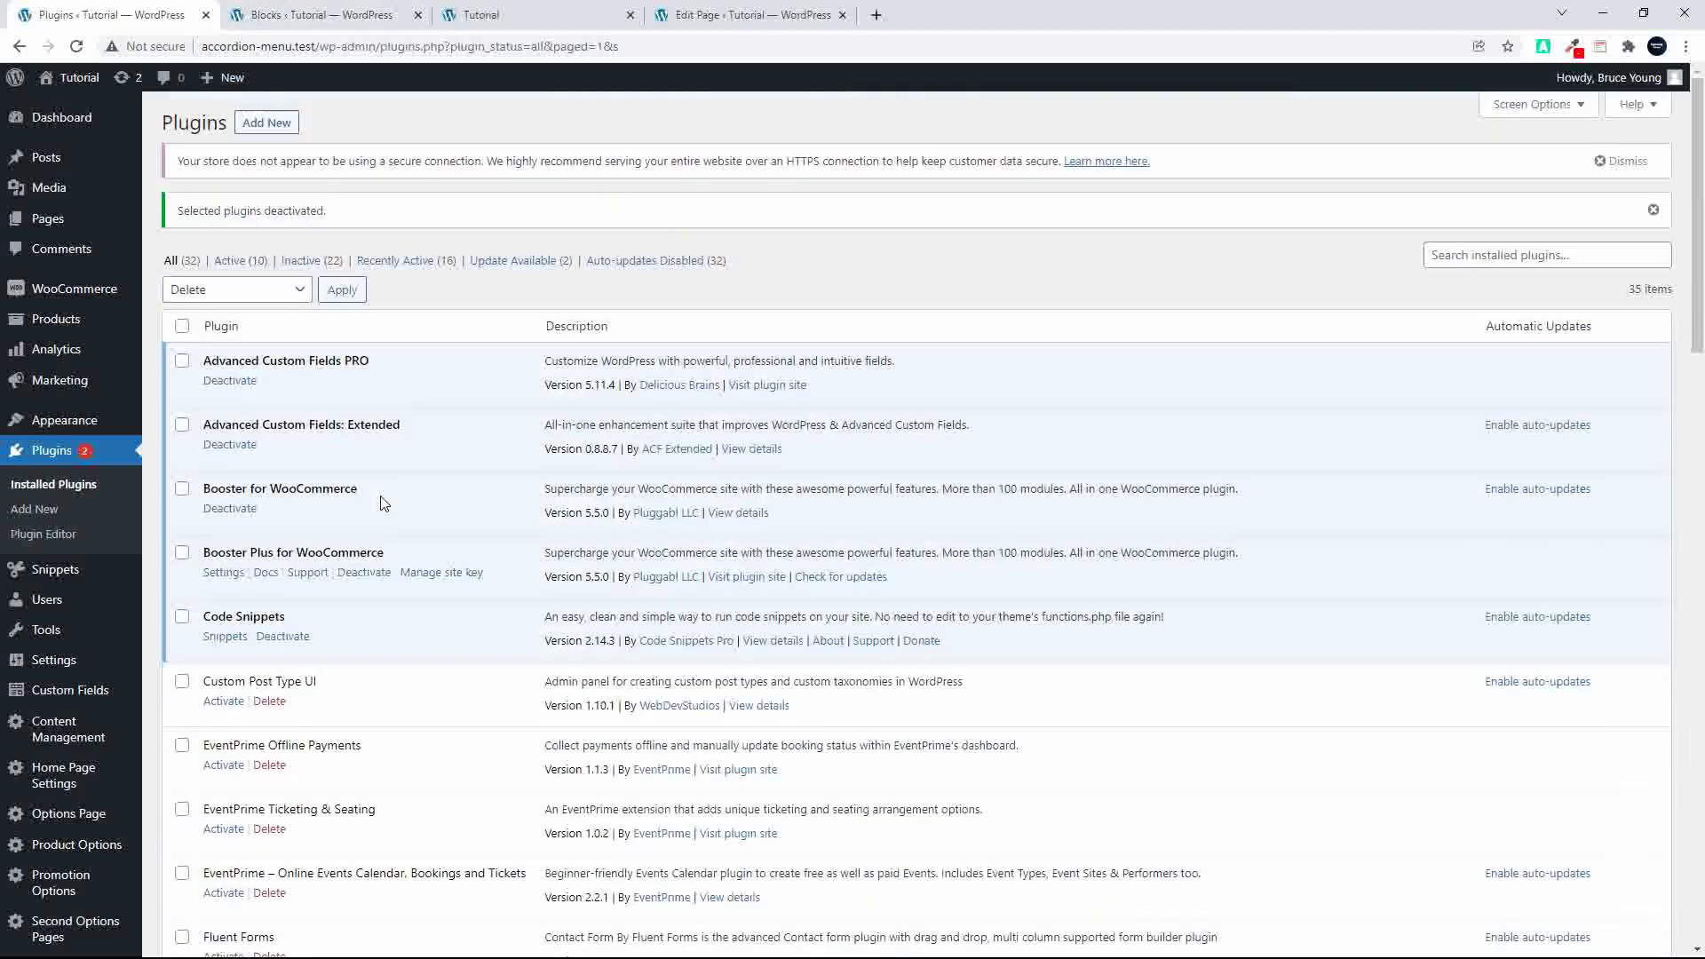
left_click(266, 122)
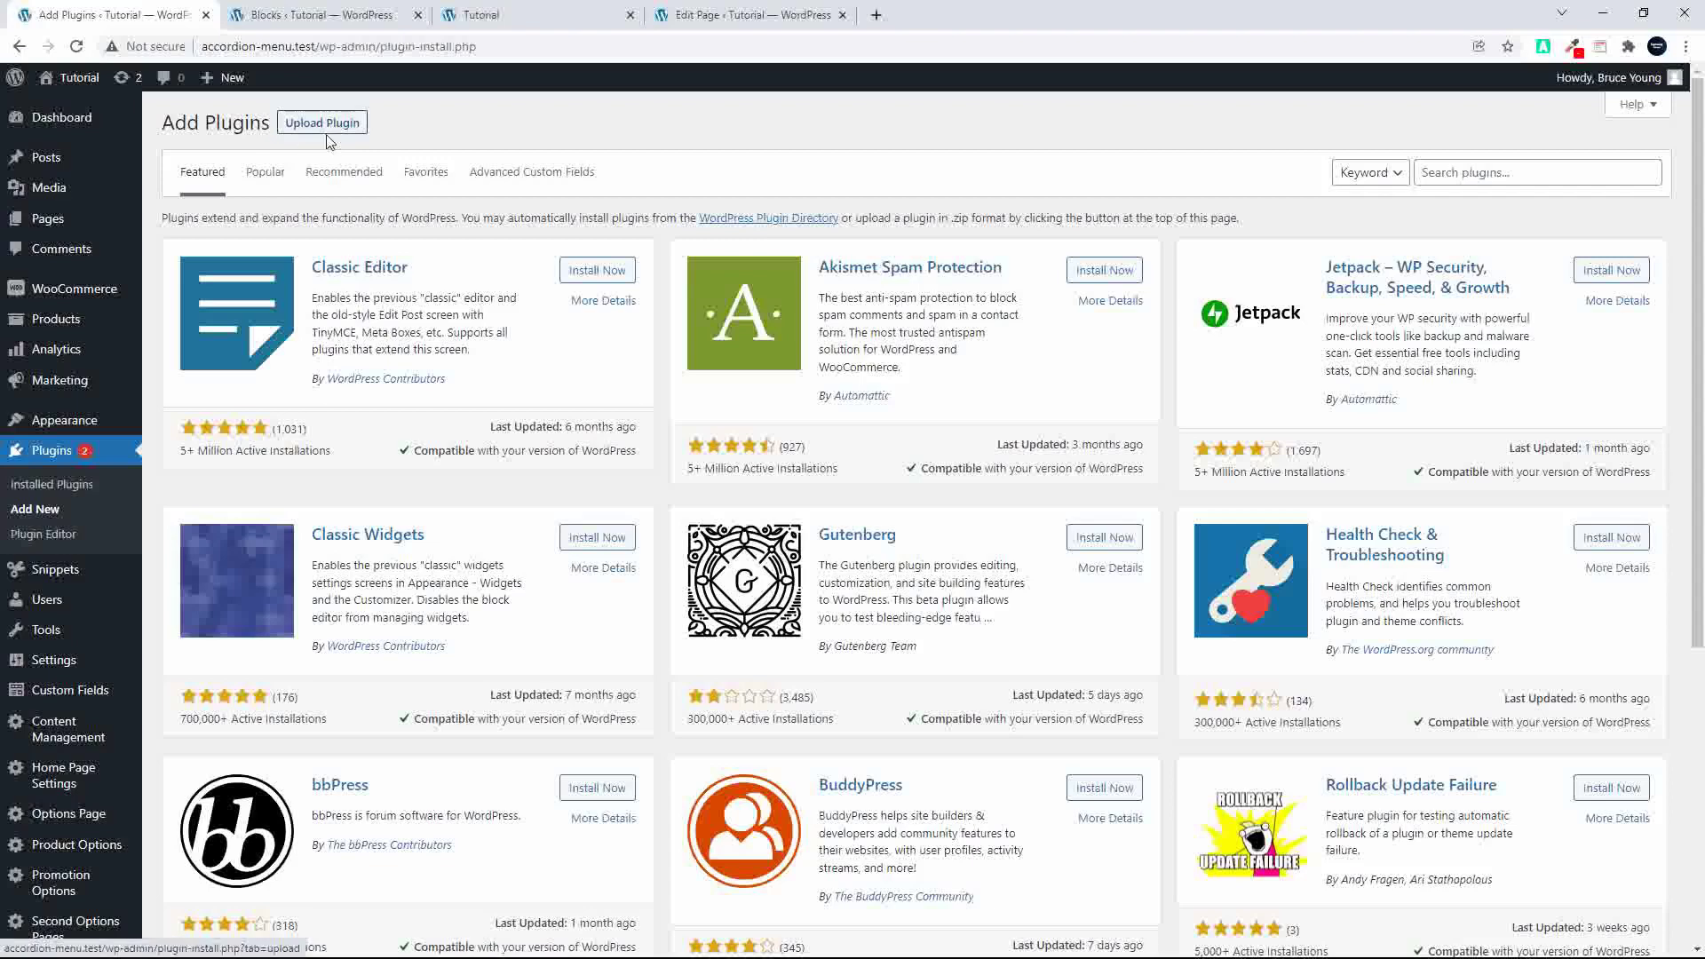
left_click(322, 124)
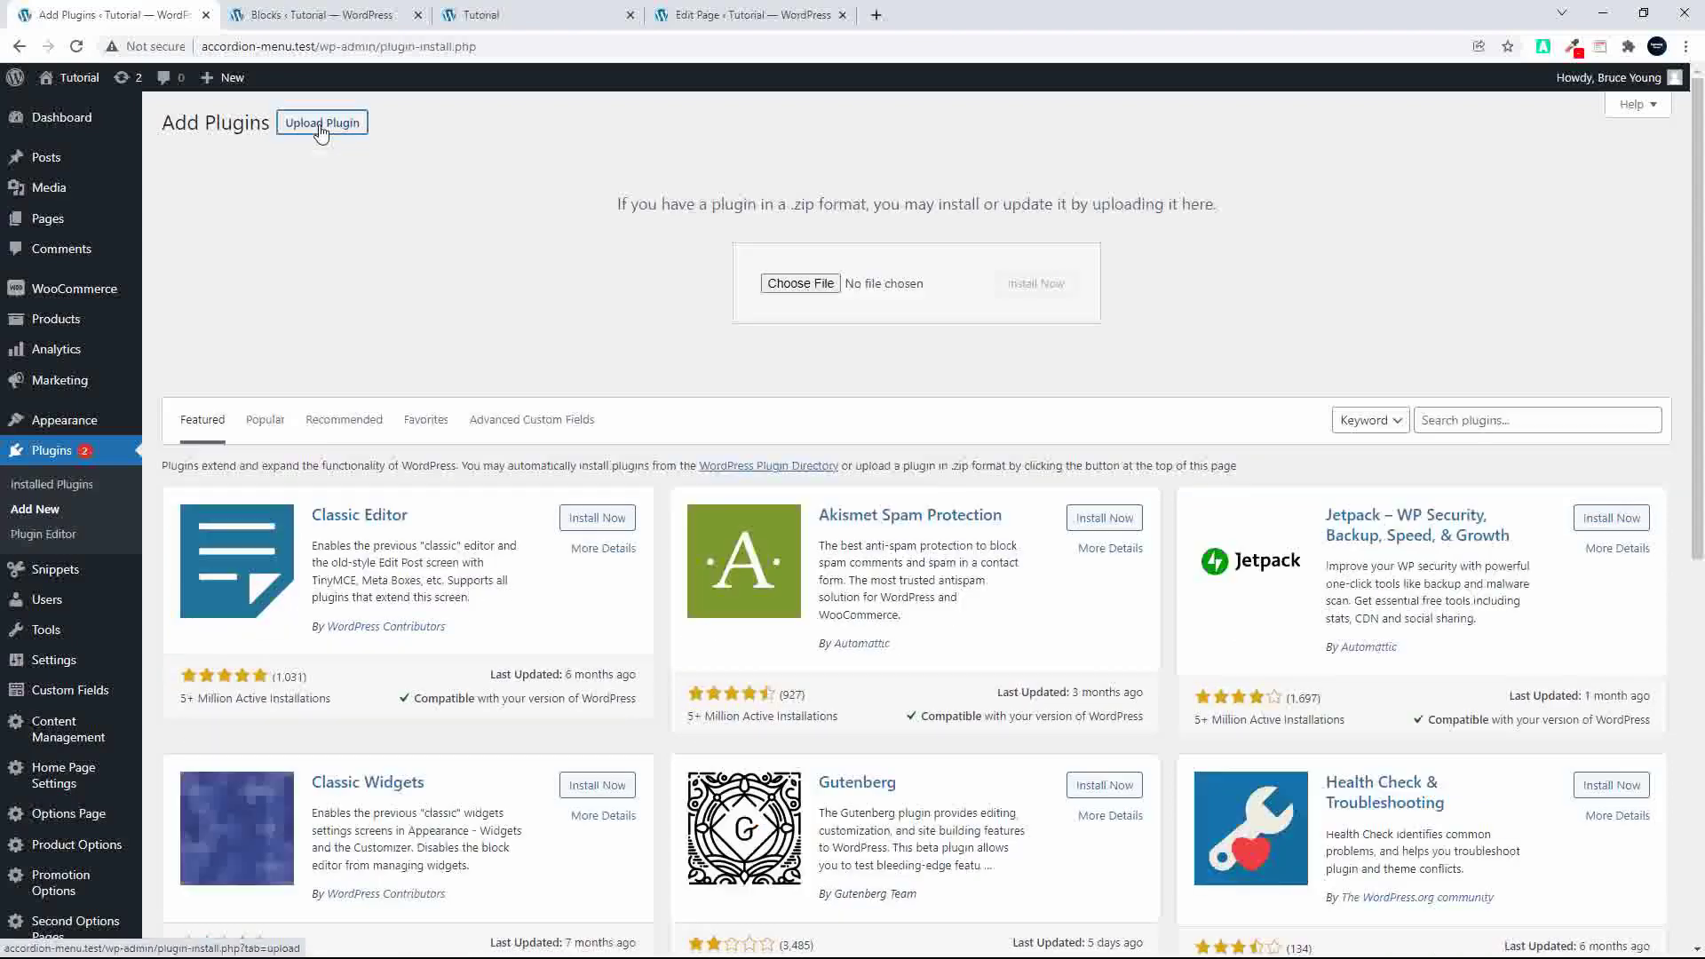
left_click(798, 283)
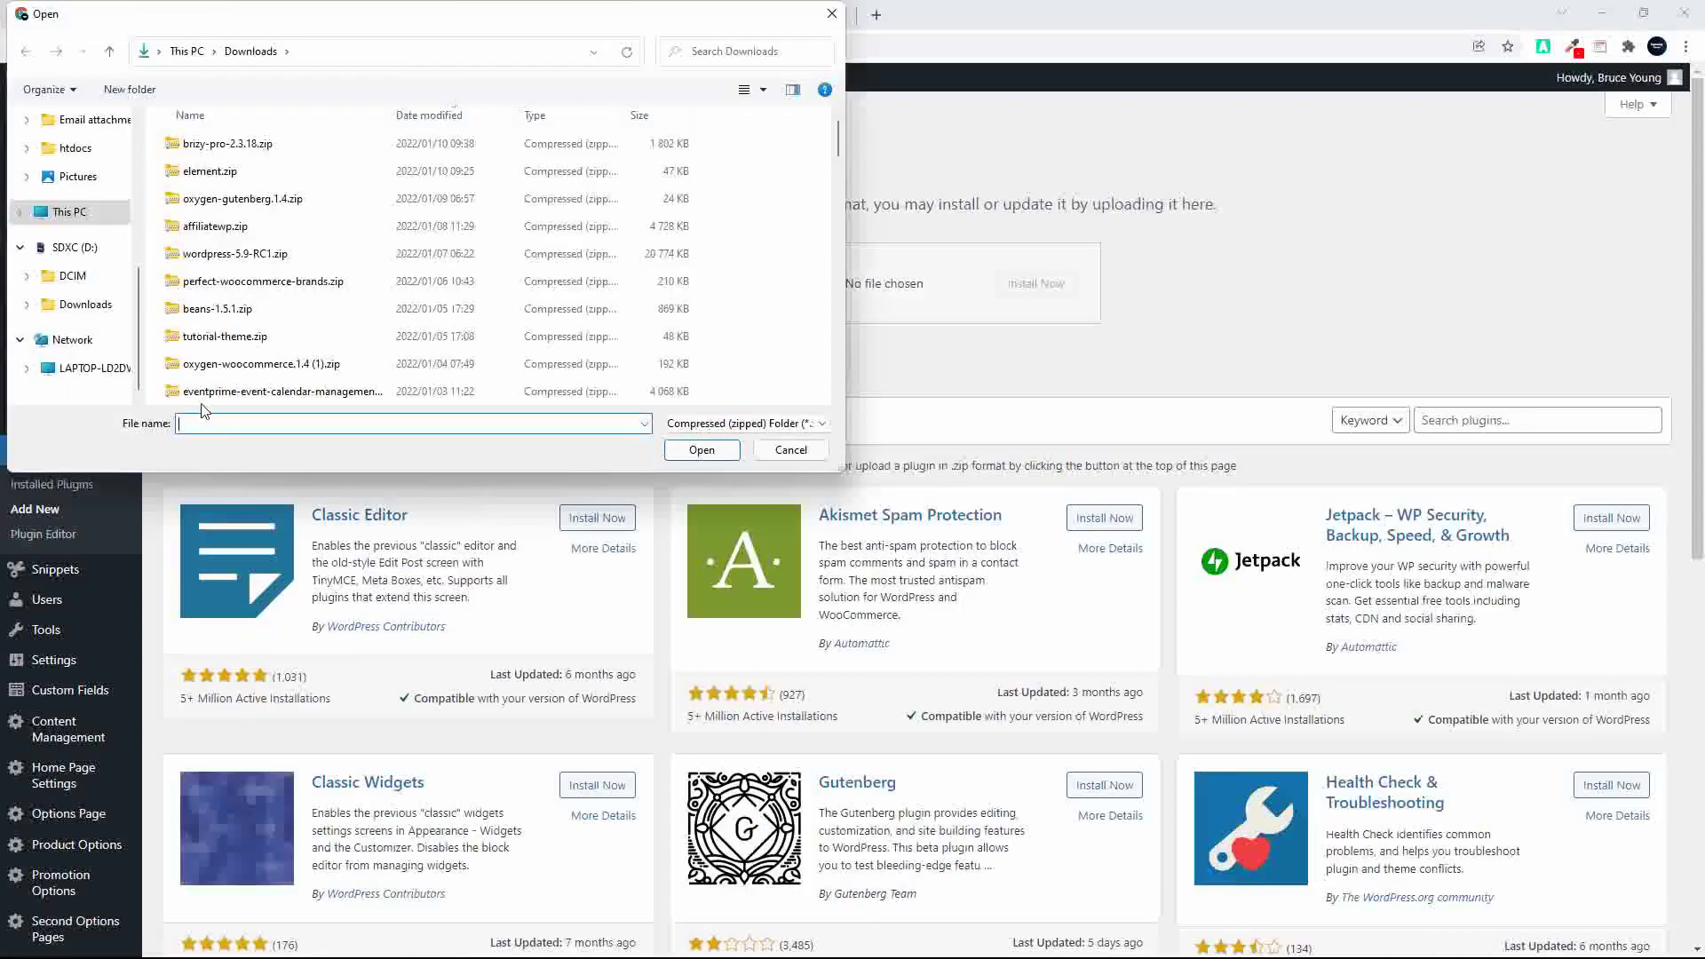
type("oxy")
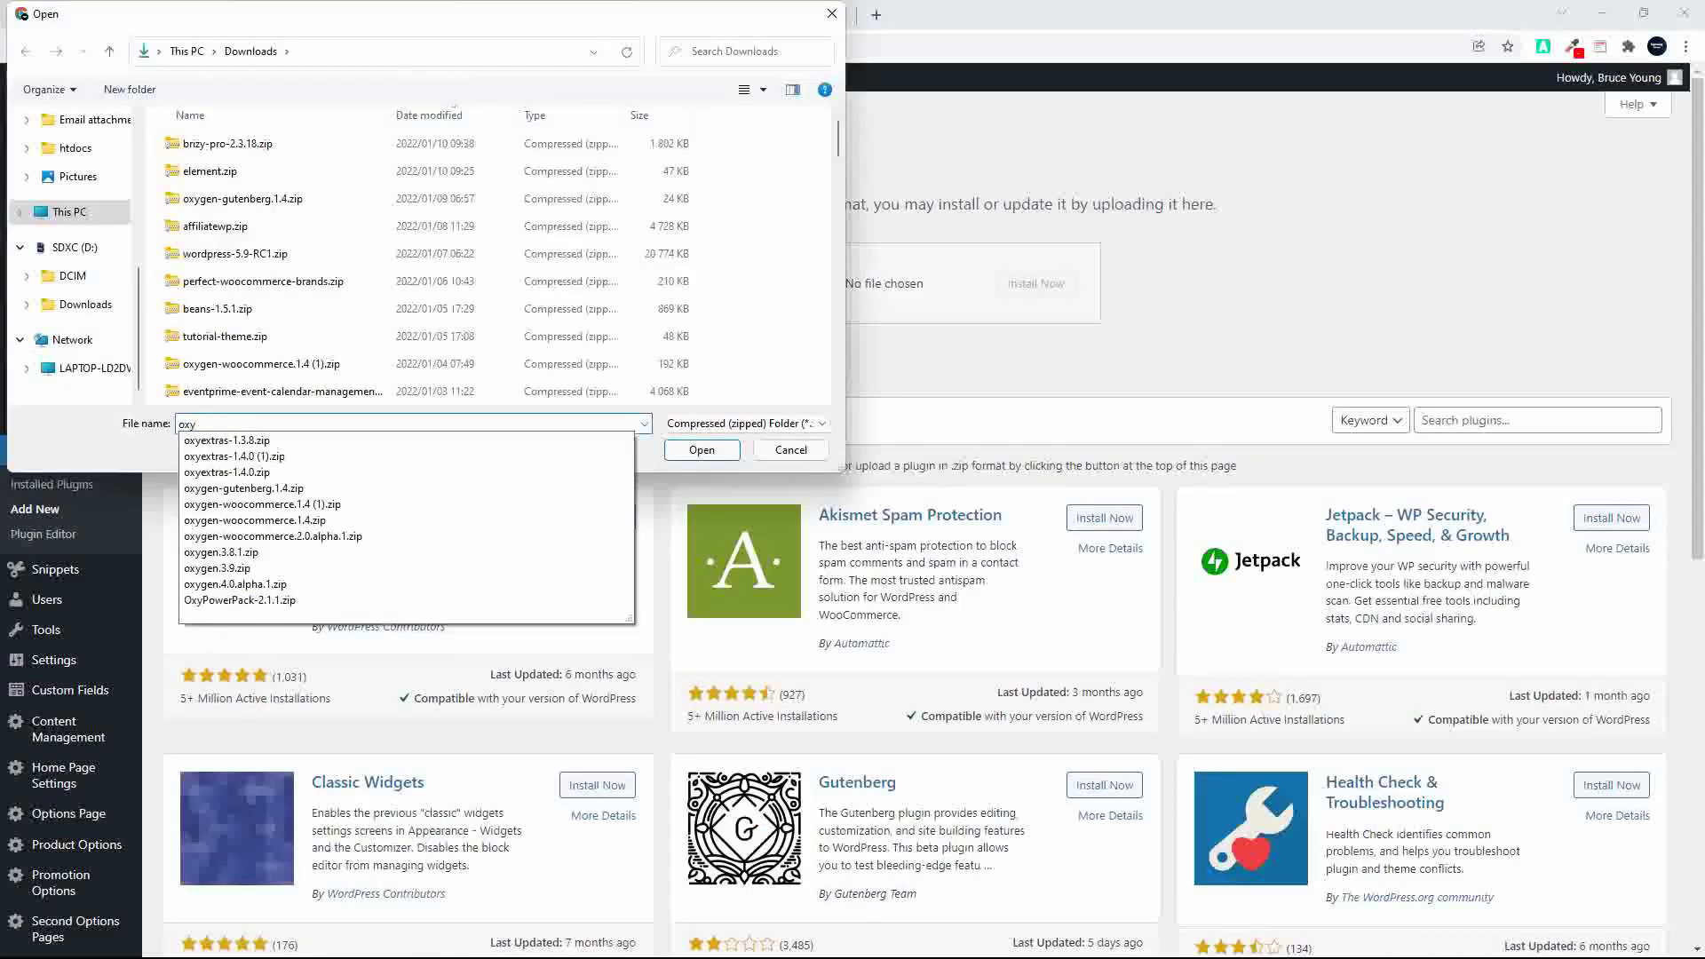
left_click(279, 570)
left_click(702, 449)
left_click(1033, 284)
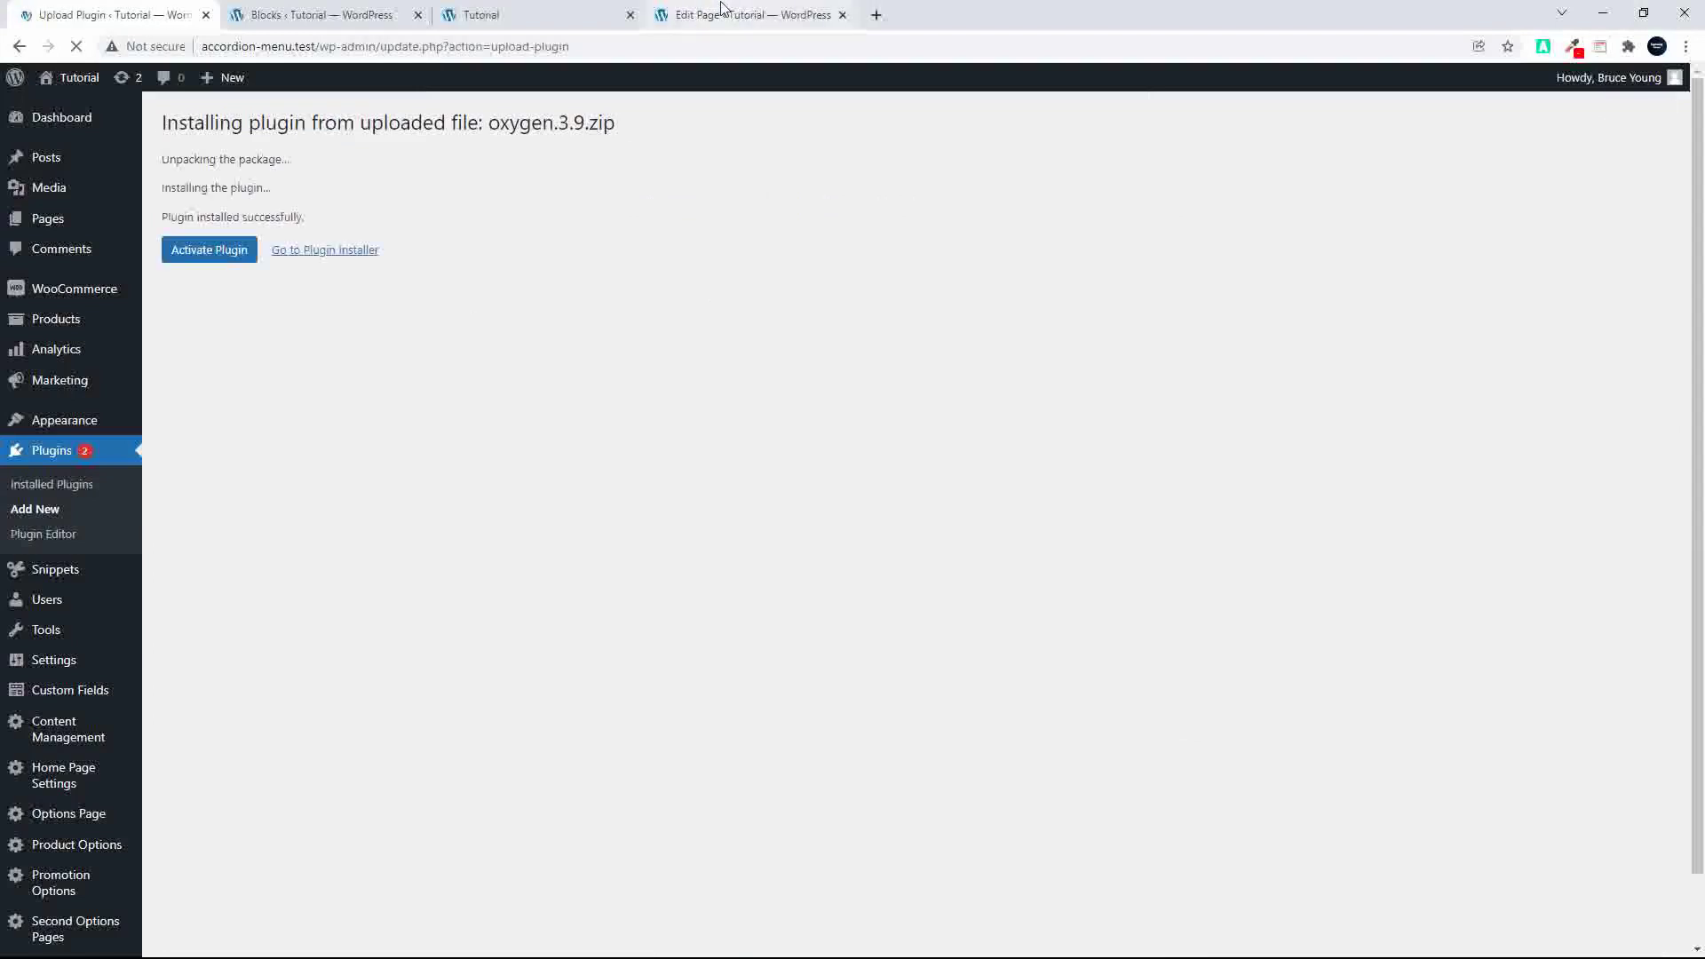
left_click(196, 260)
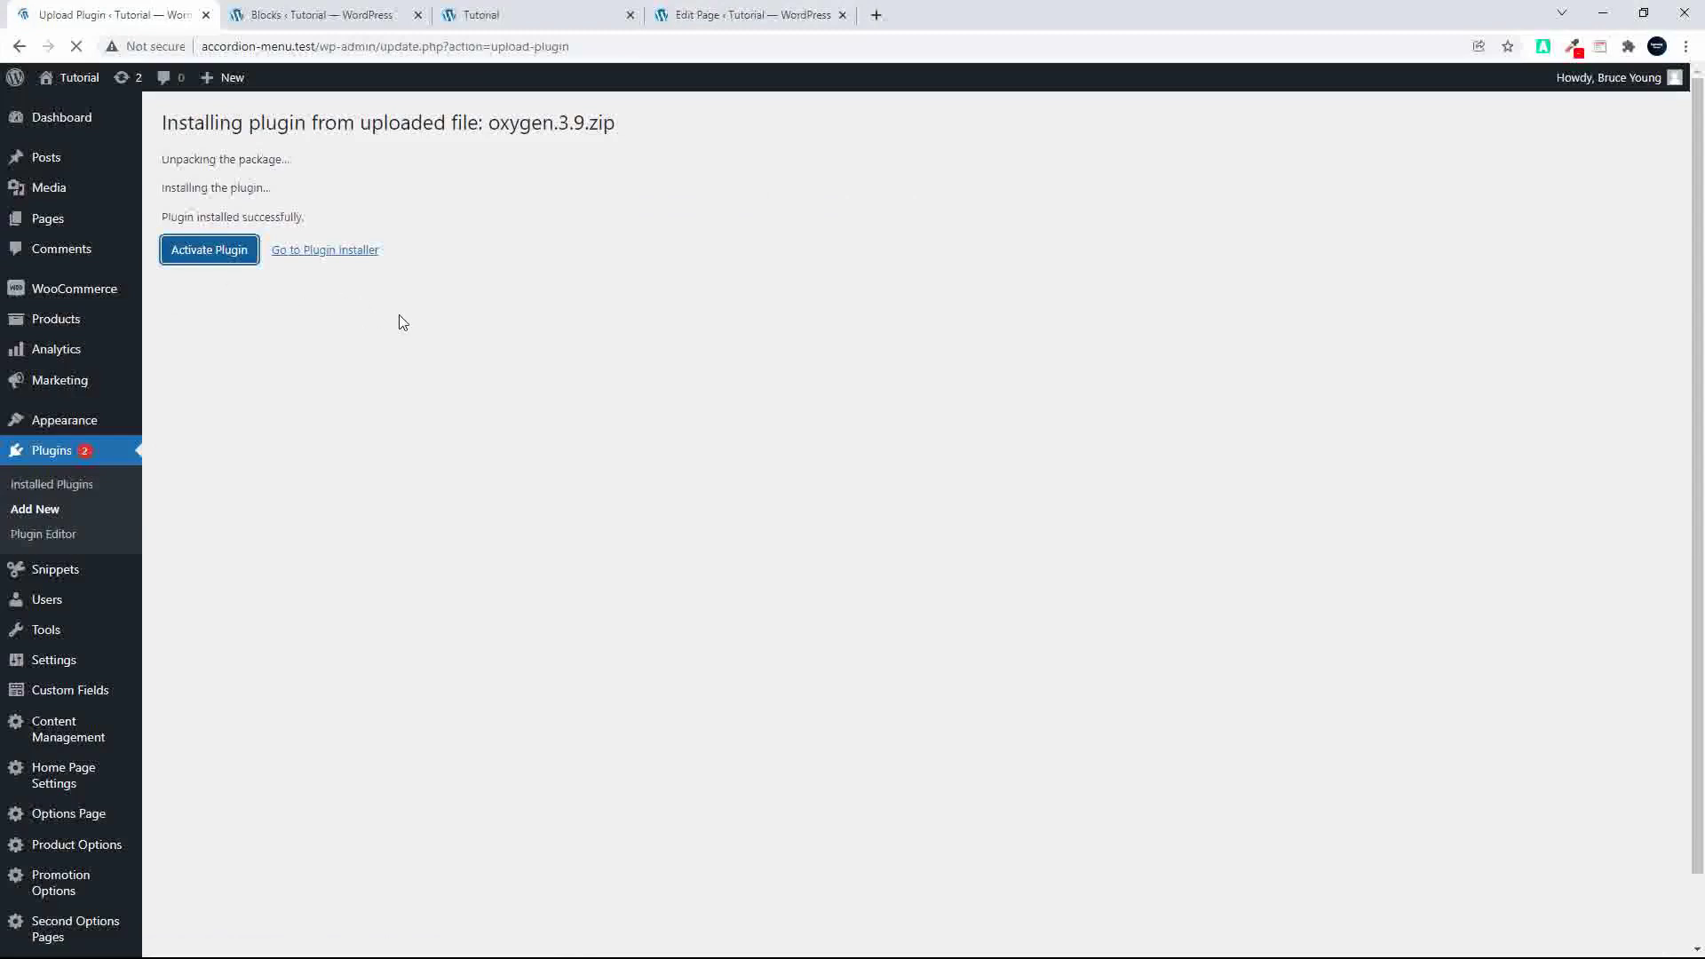
View the live Blocks page from its editor and reload it to check for block content.
left_click(728, 16)
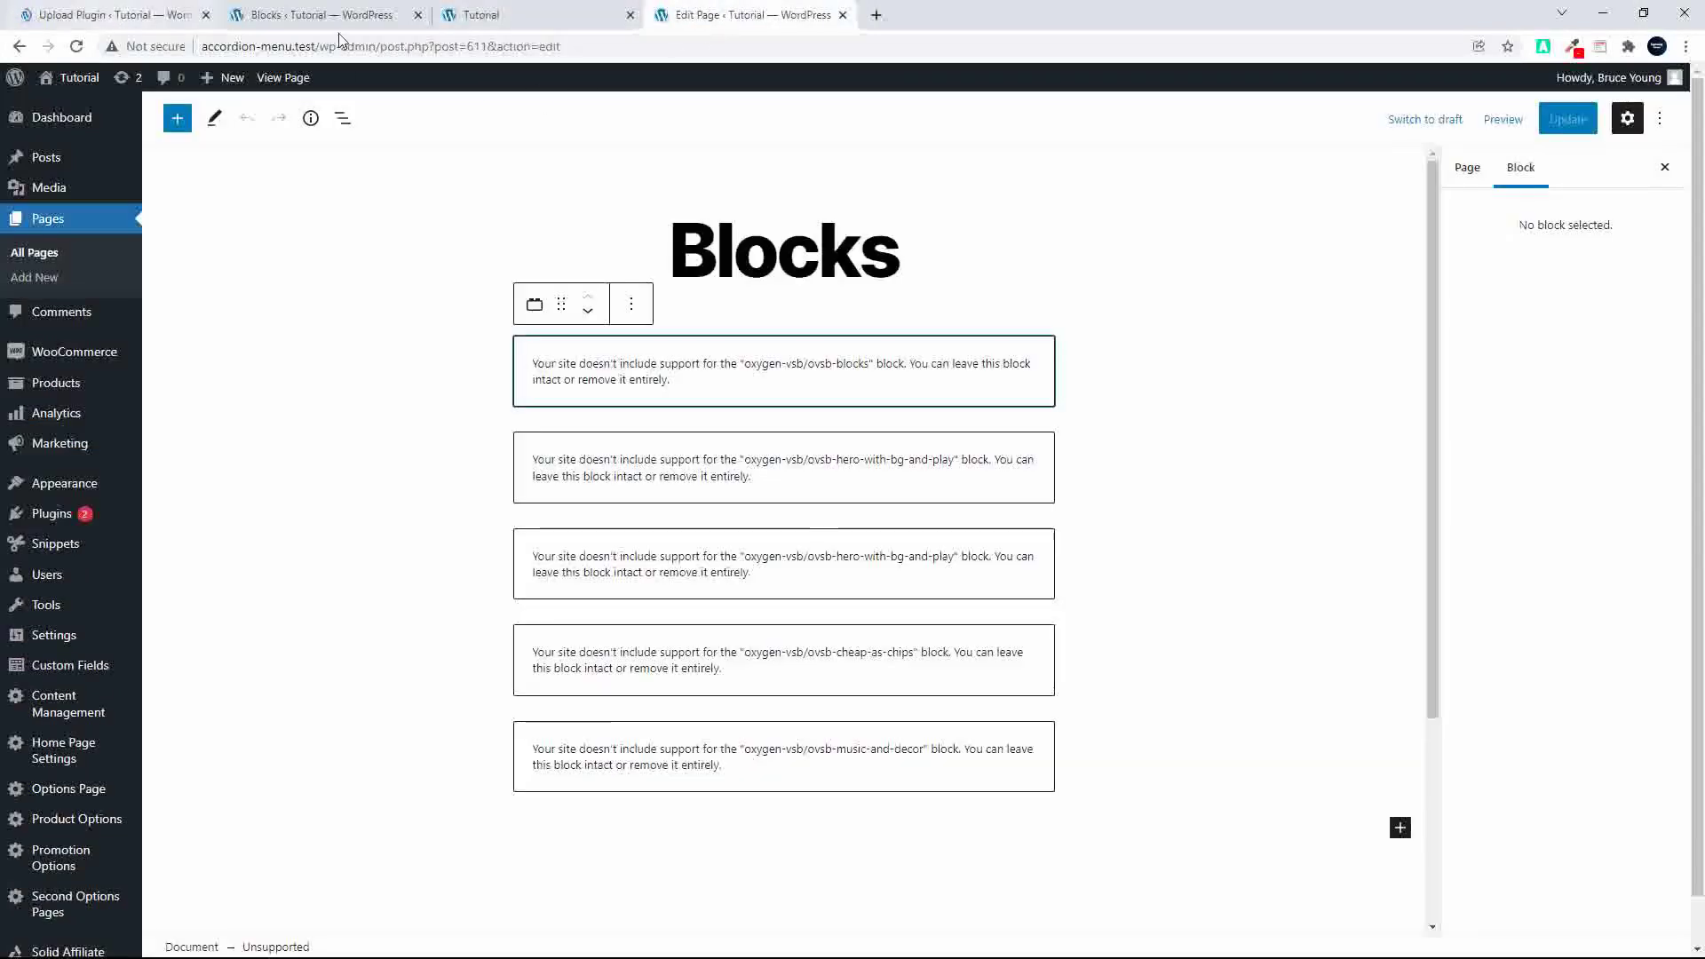
left_click(277, 80)
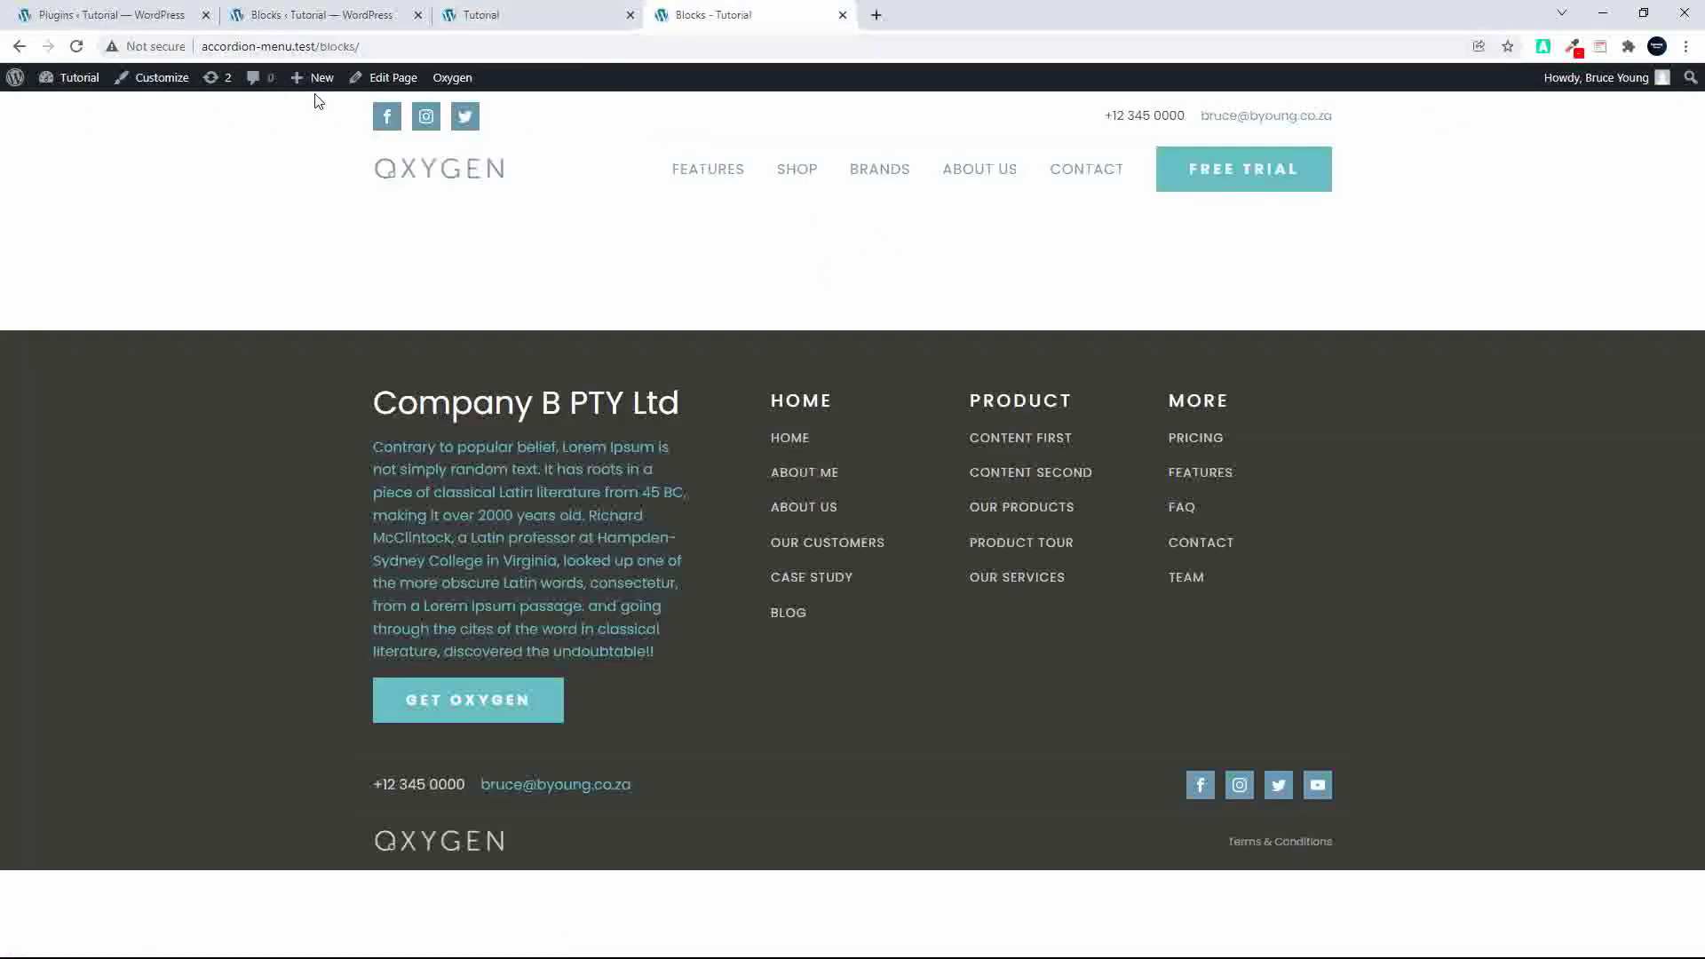
left_click(380, 86)
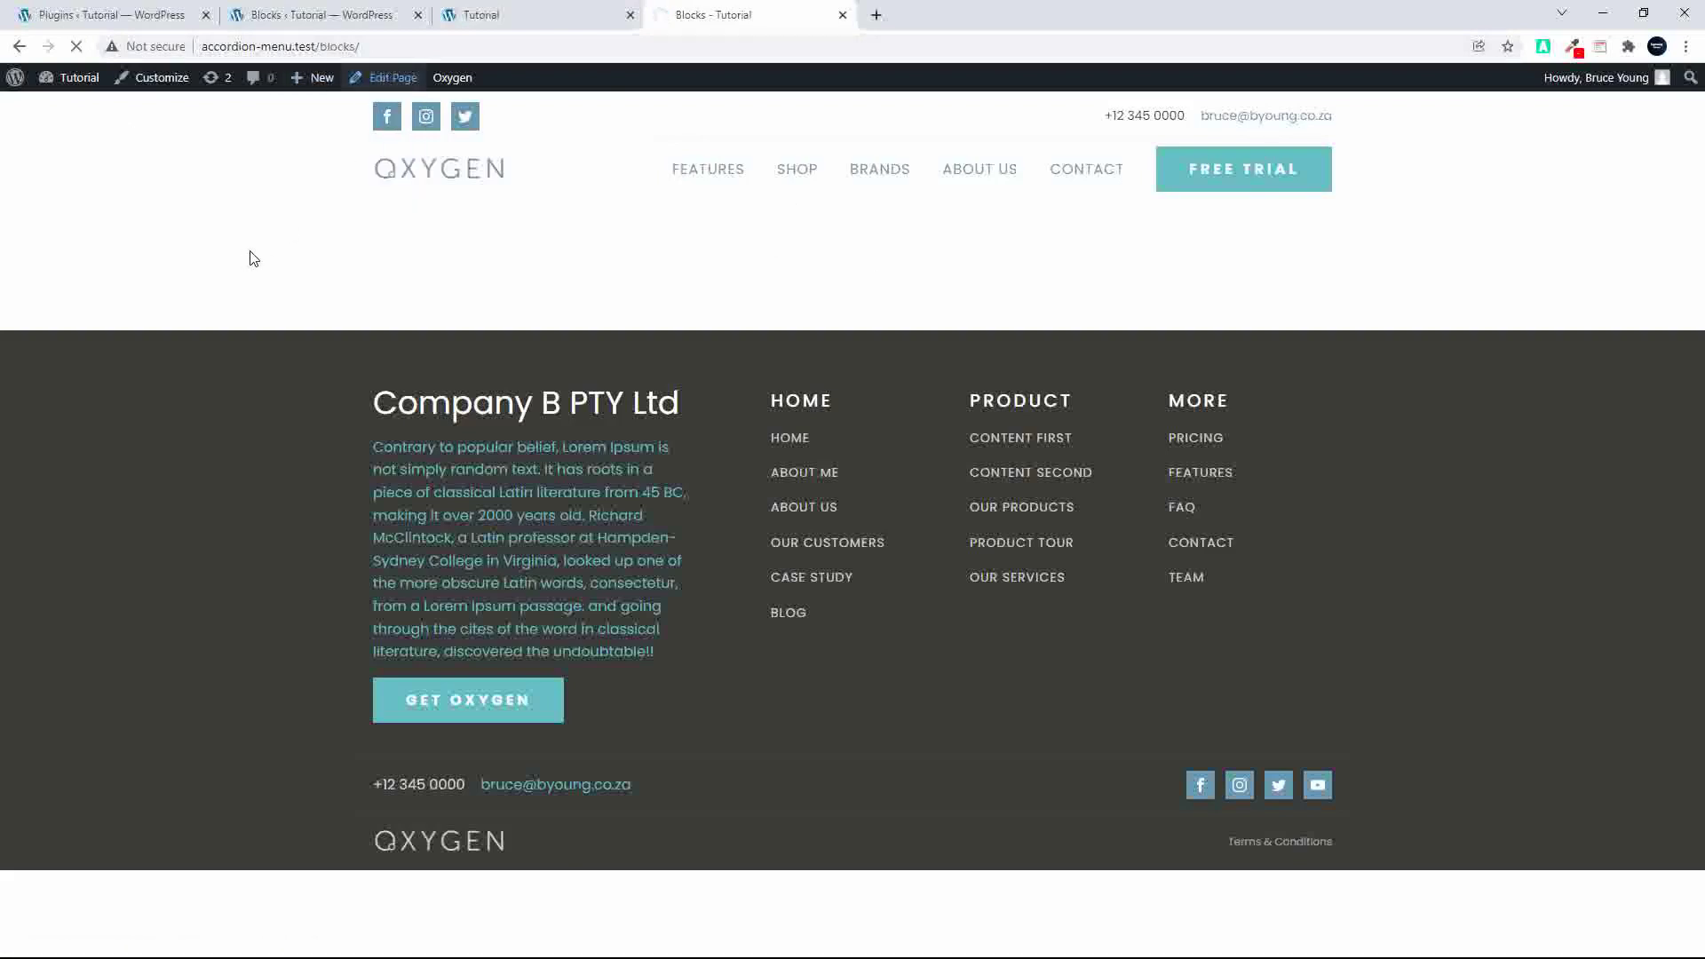
left_click(113, 18)
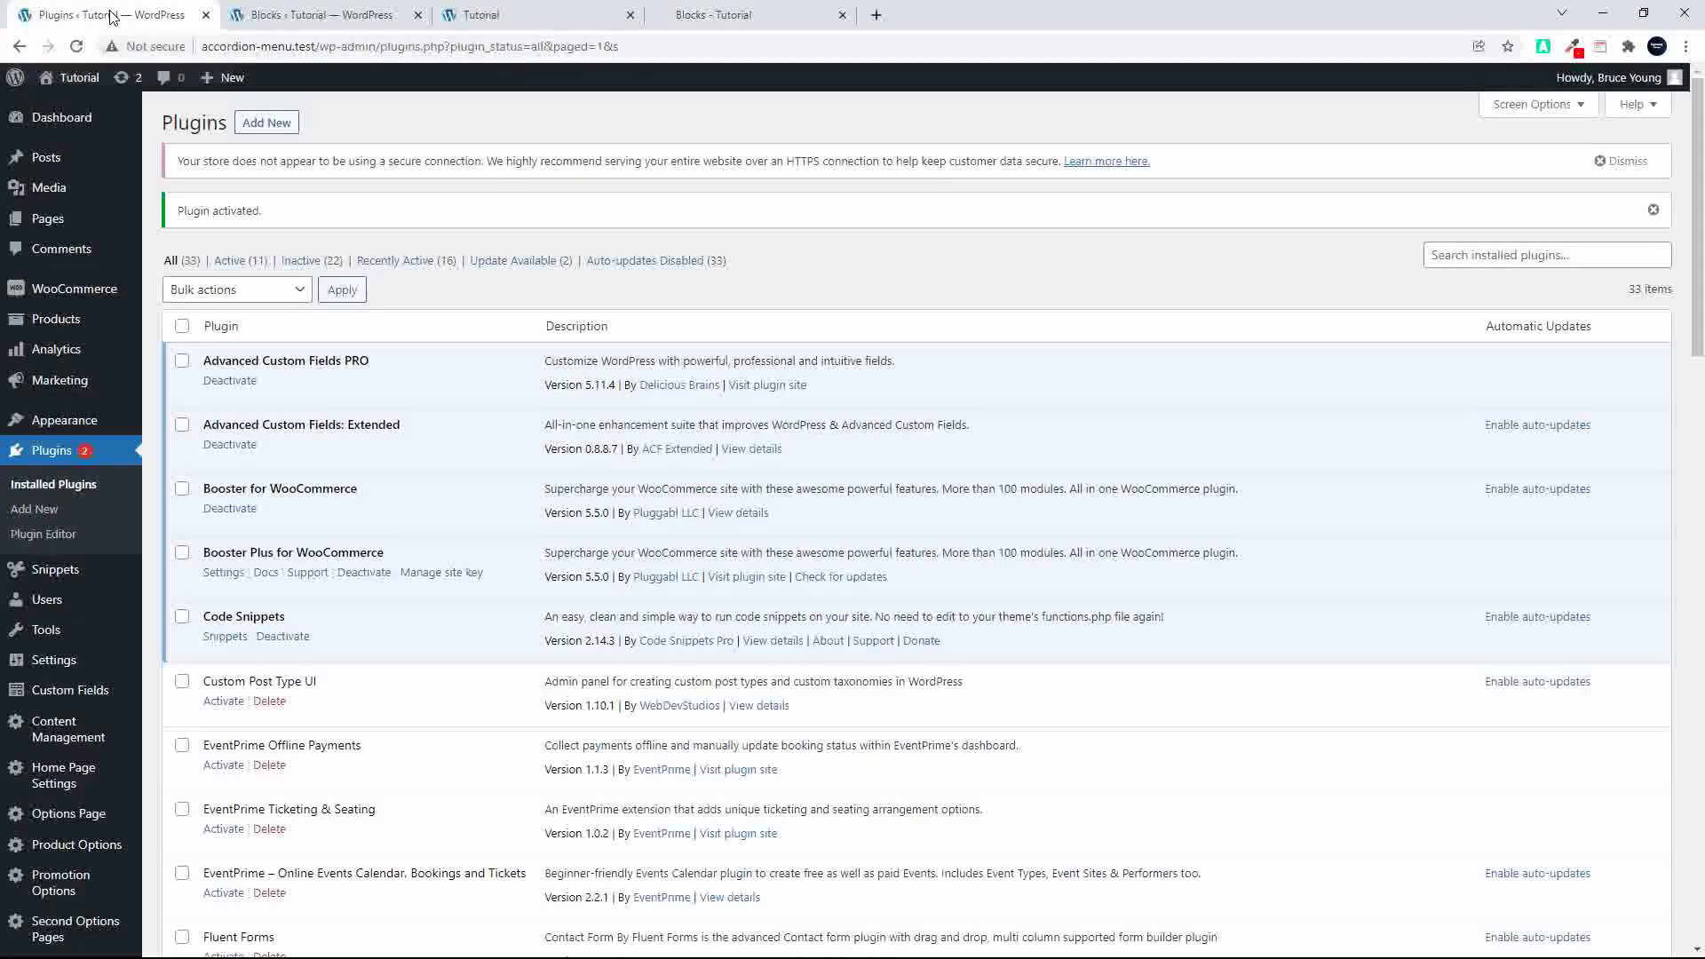
scroll(334, 348, "down", 5)
scroll(334, 347, "down", 7)
scroll(334, 353, "up", 1)
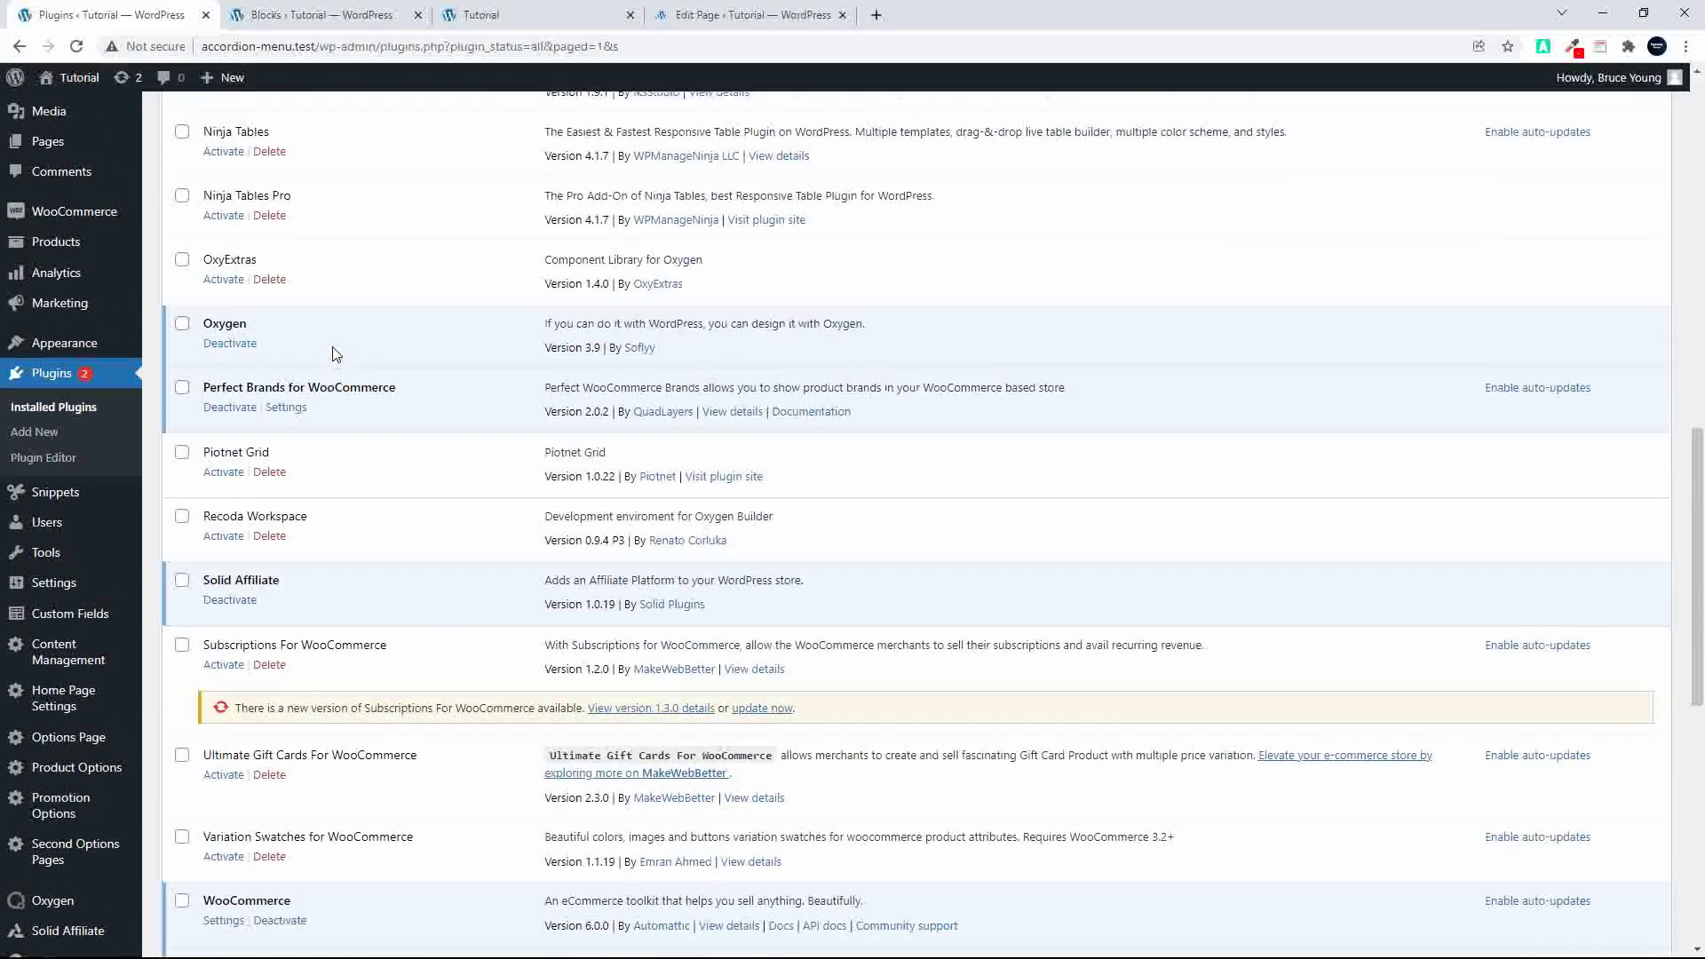
scroll(355, 348, "up", 2)
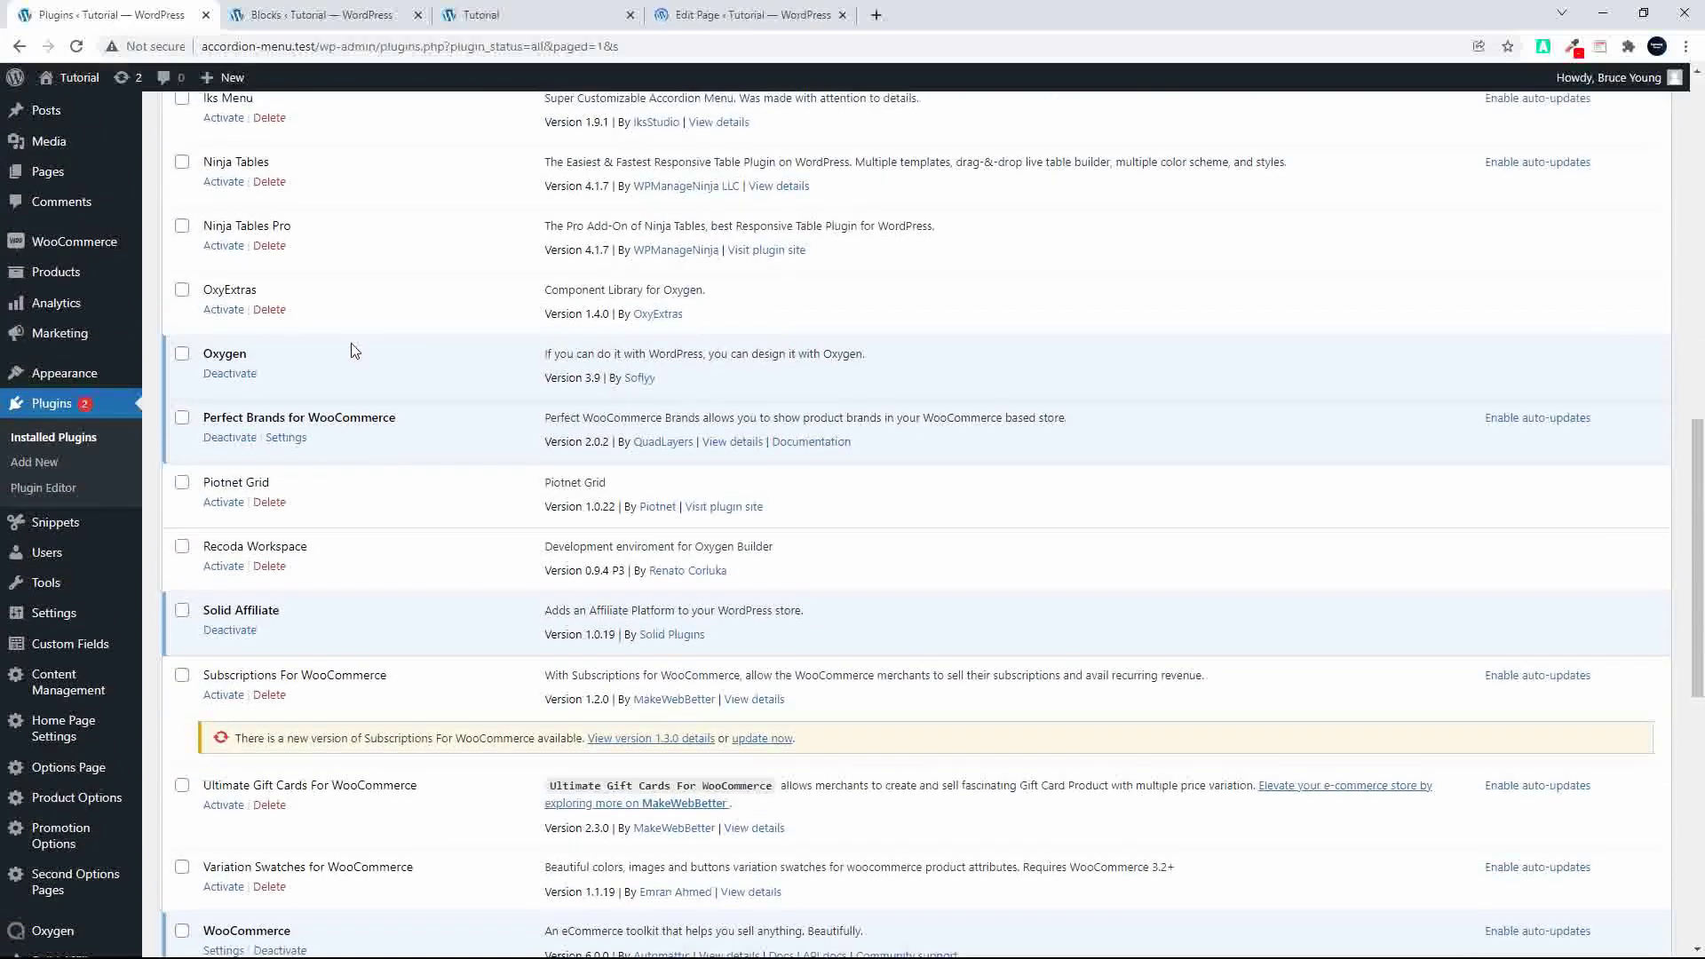
left_click(702, 16)
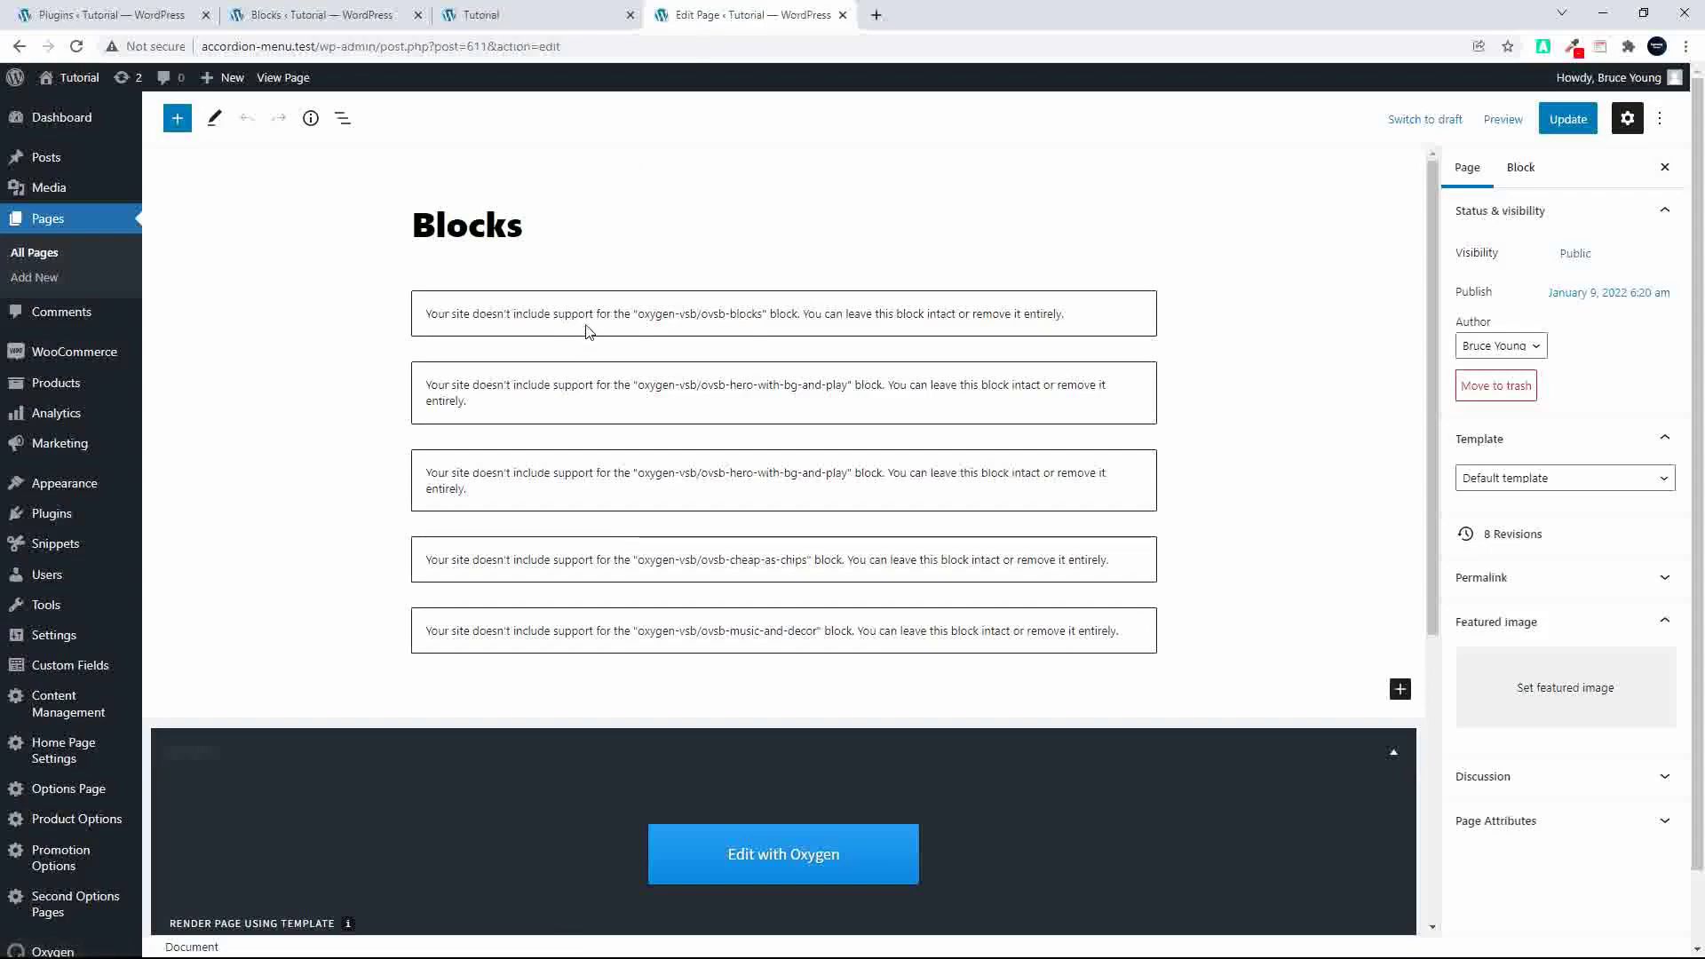
left_click(107, 16)
scroll(396, 275, "up", 10)
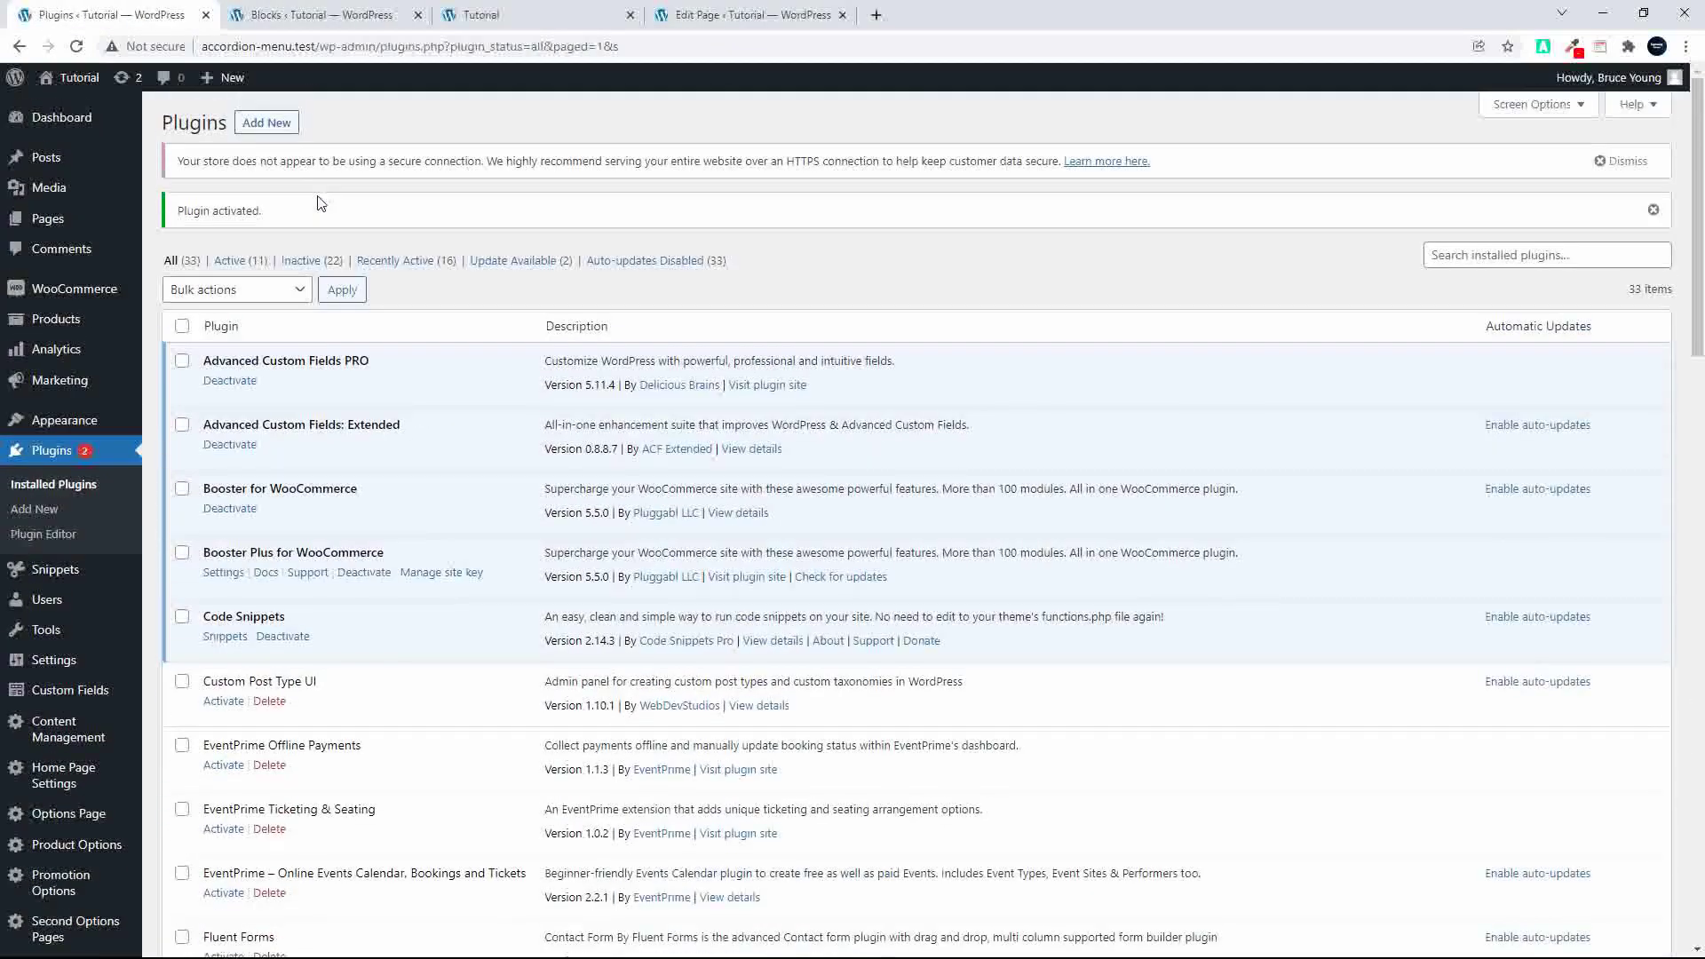
Upload oxygen-gutenberg.1.4.zip as a new plugin, install it and activate it.
left_click(272, 129)
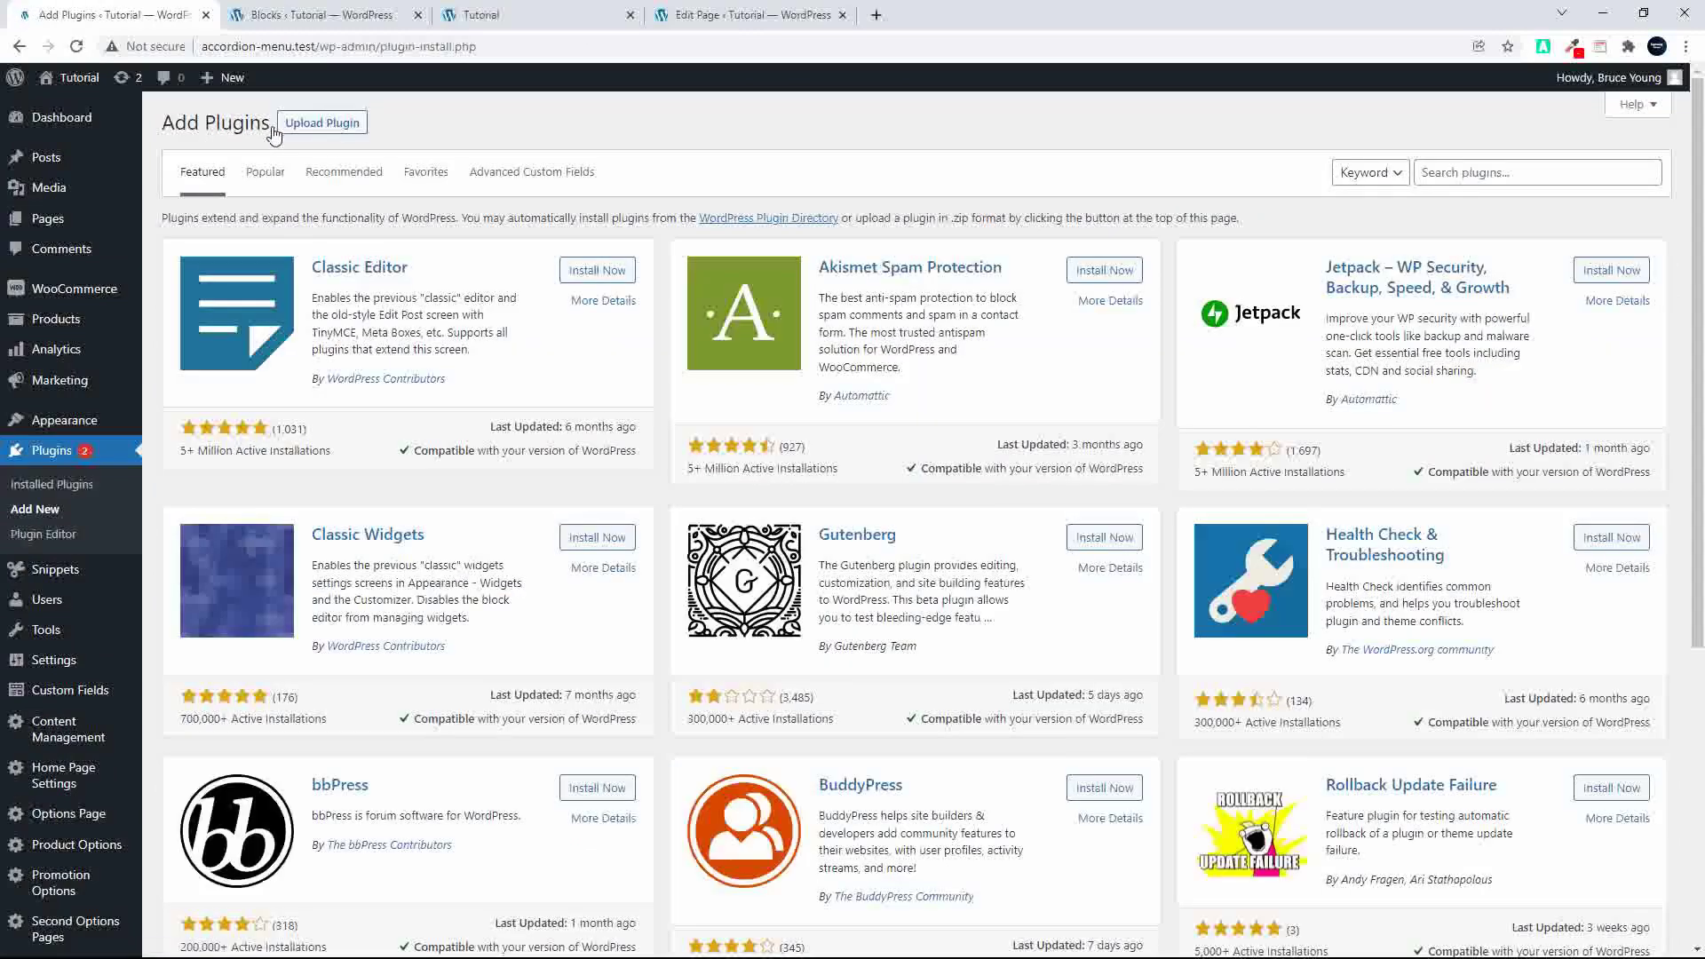
left_click(324, 124)
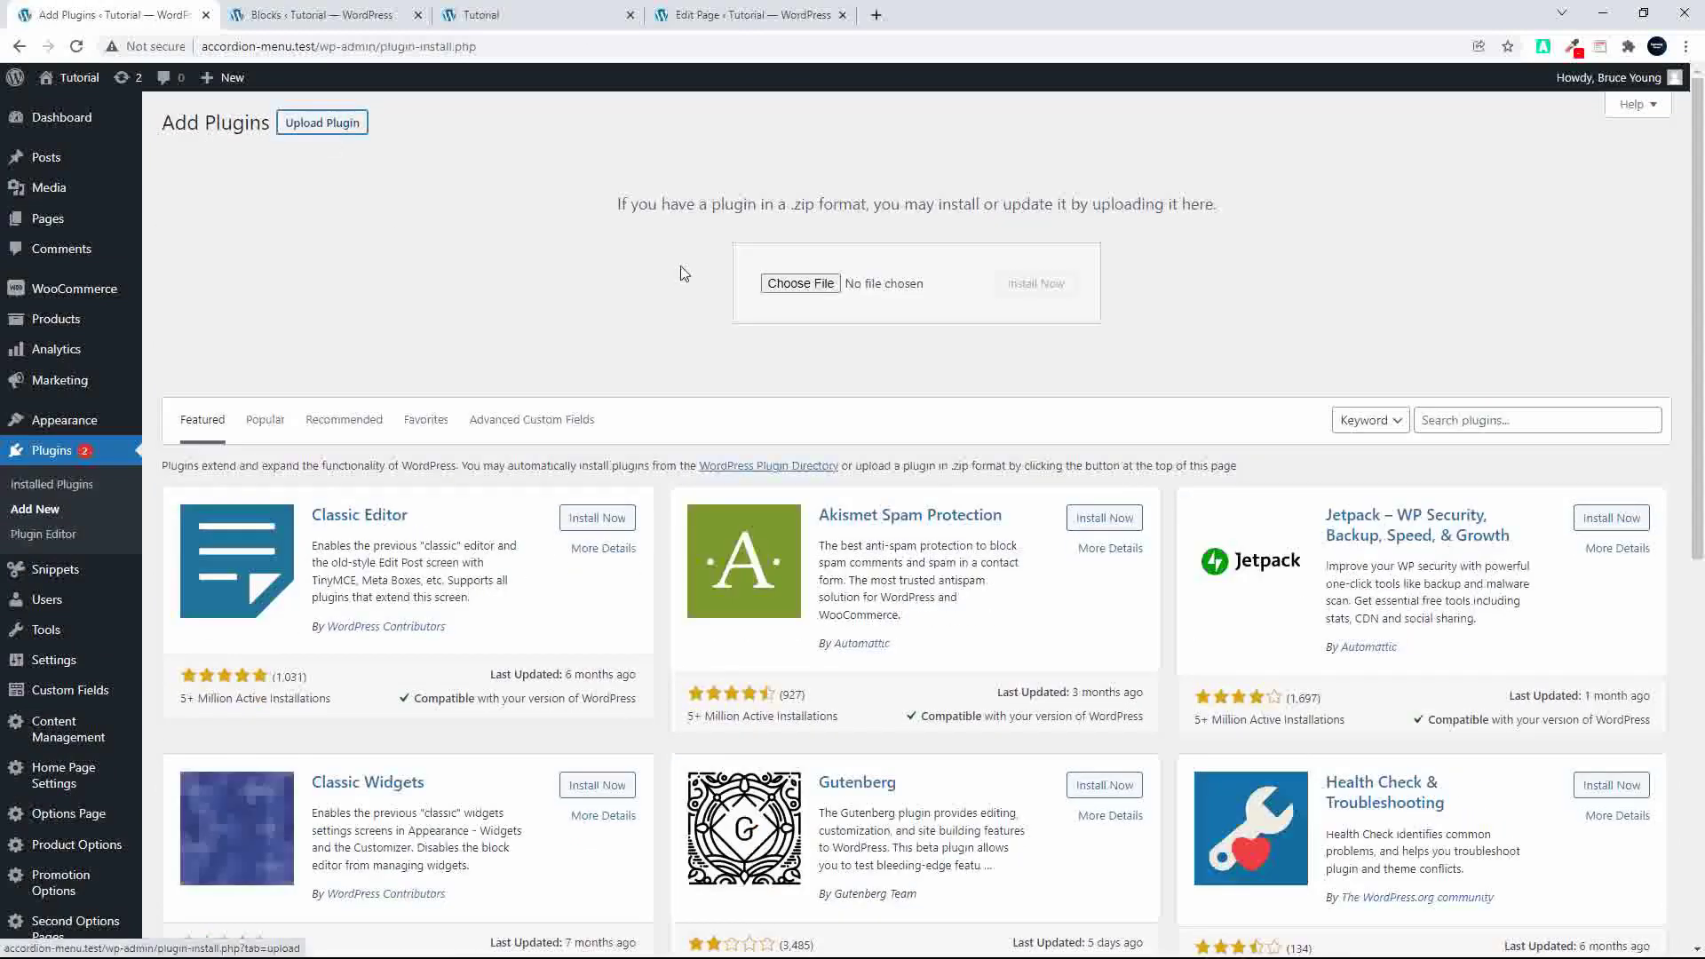
left_click(800, 283)
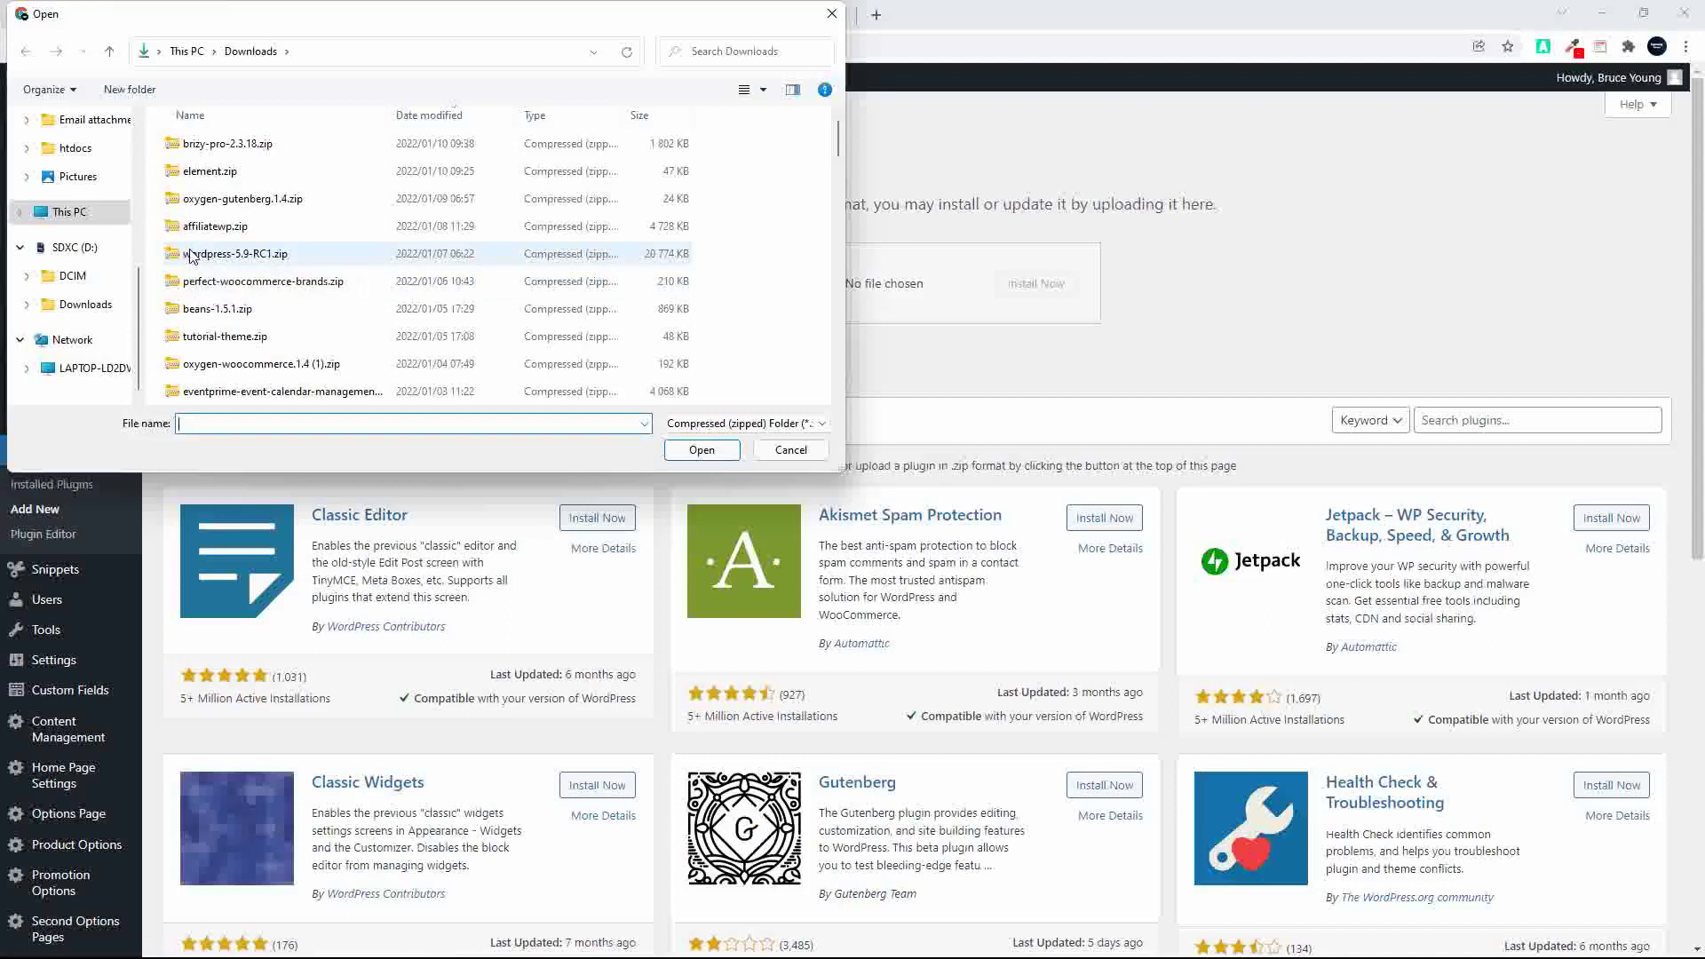
type("oxy")
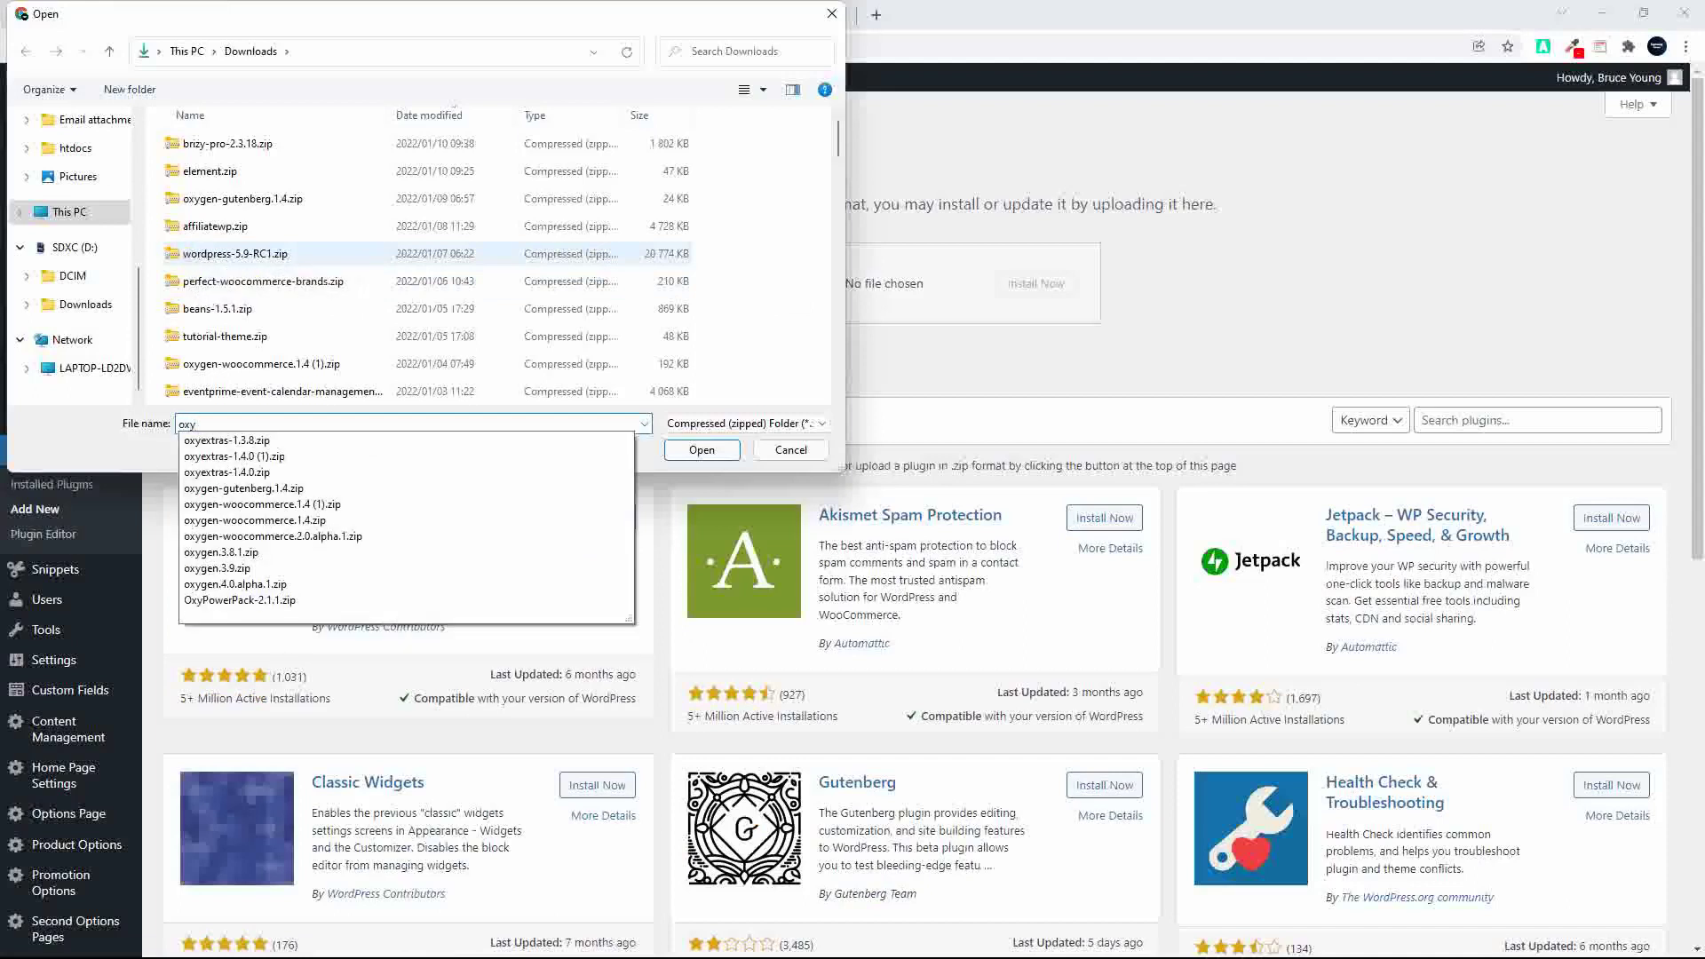
left_click(214, 490)
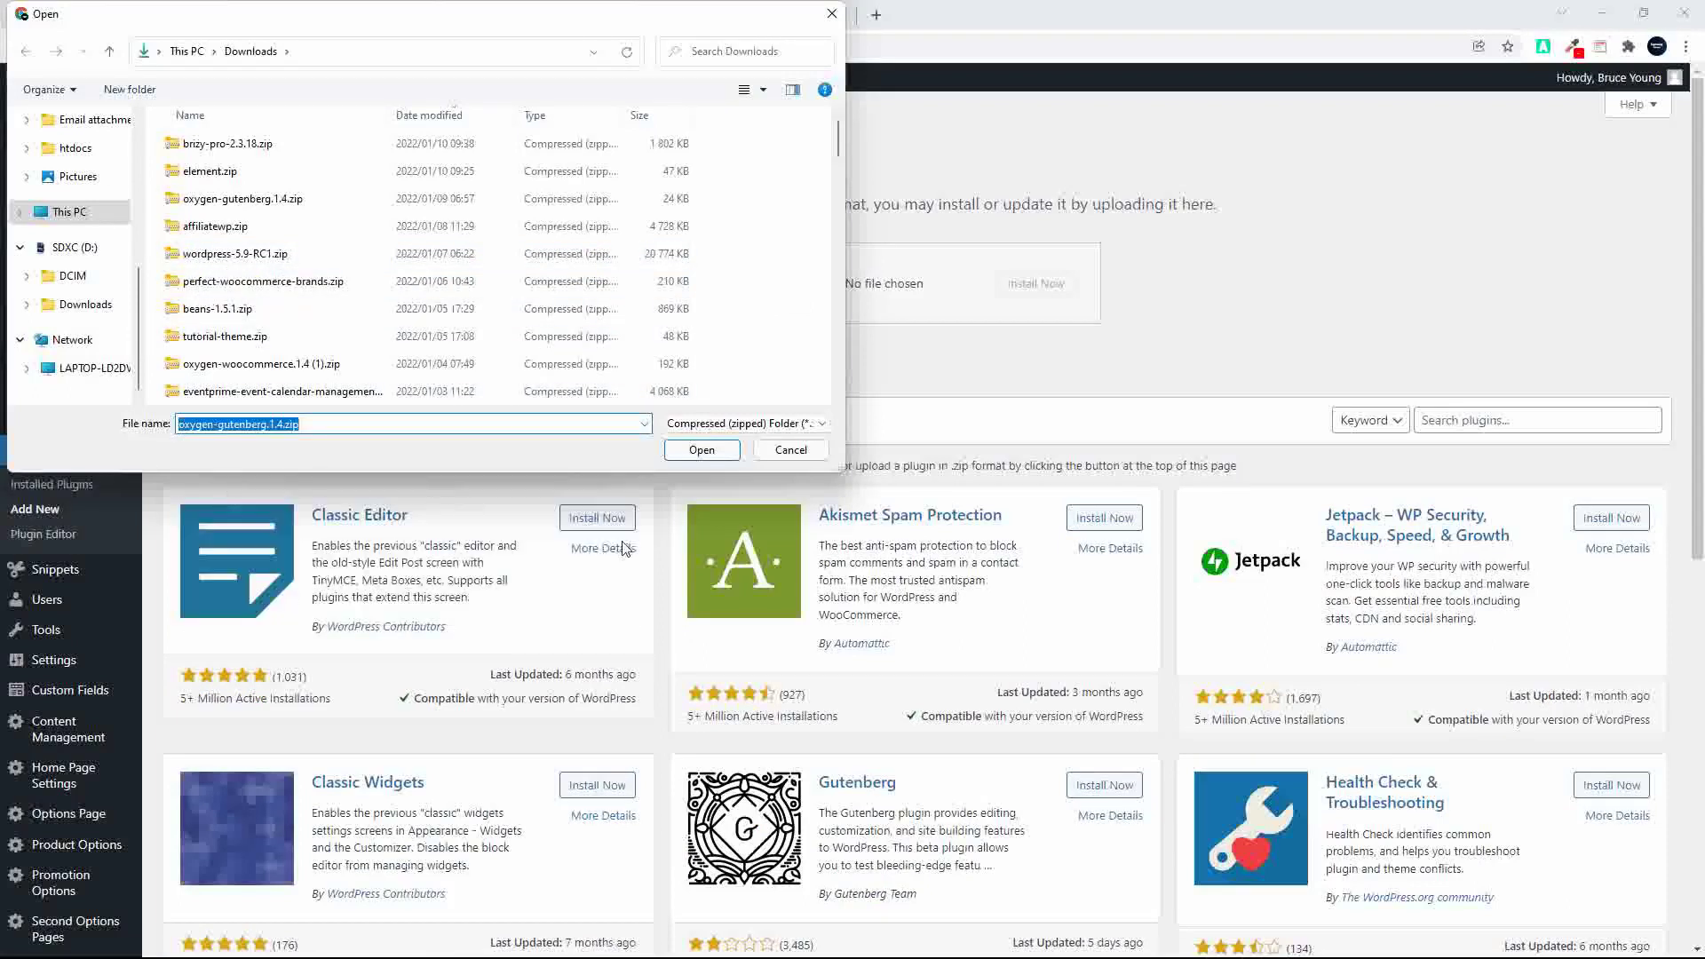
left_click(700, 450)
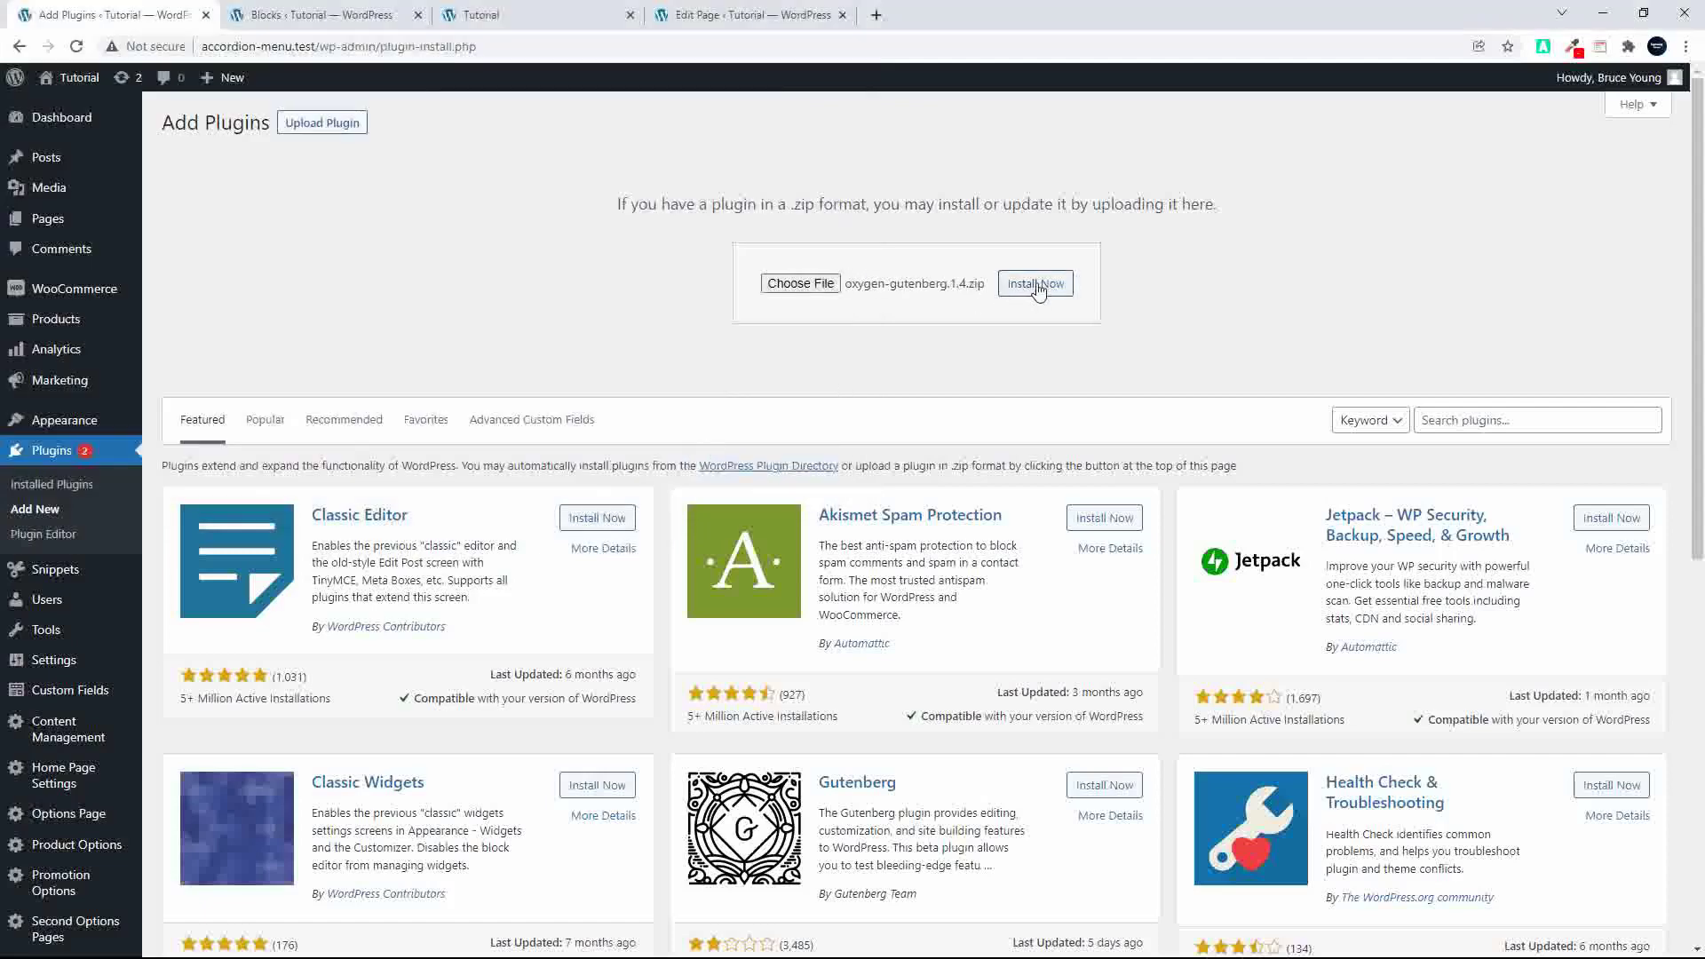
left_click(1033, 284)
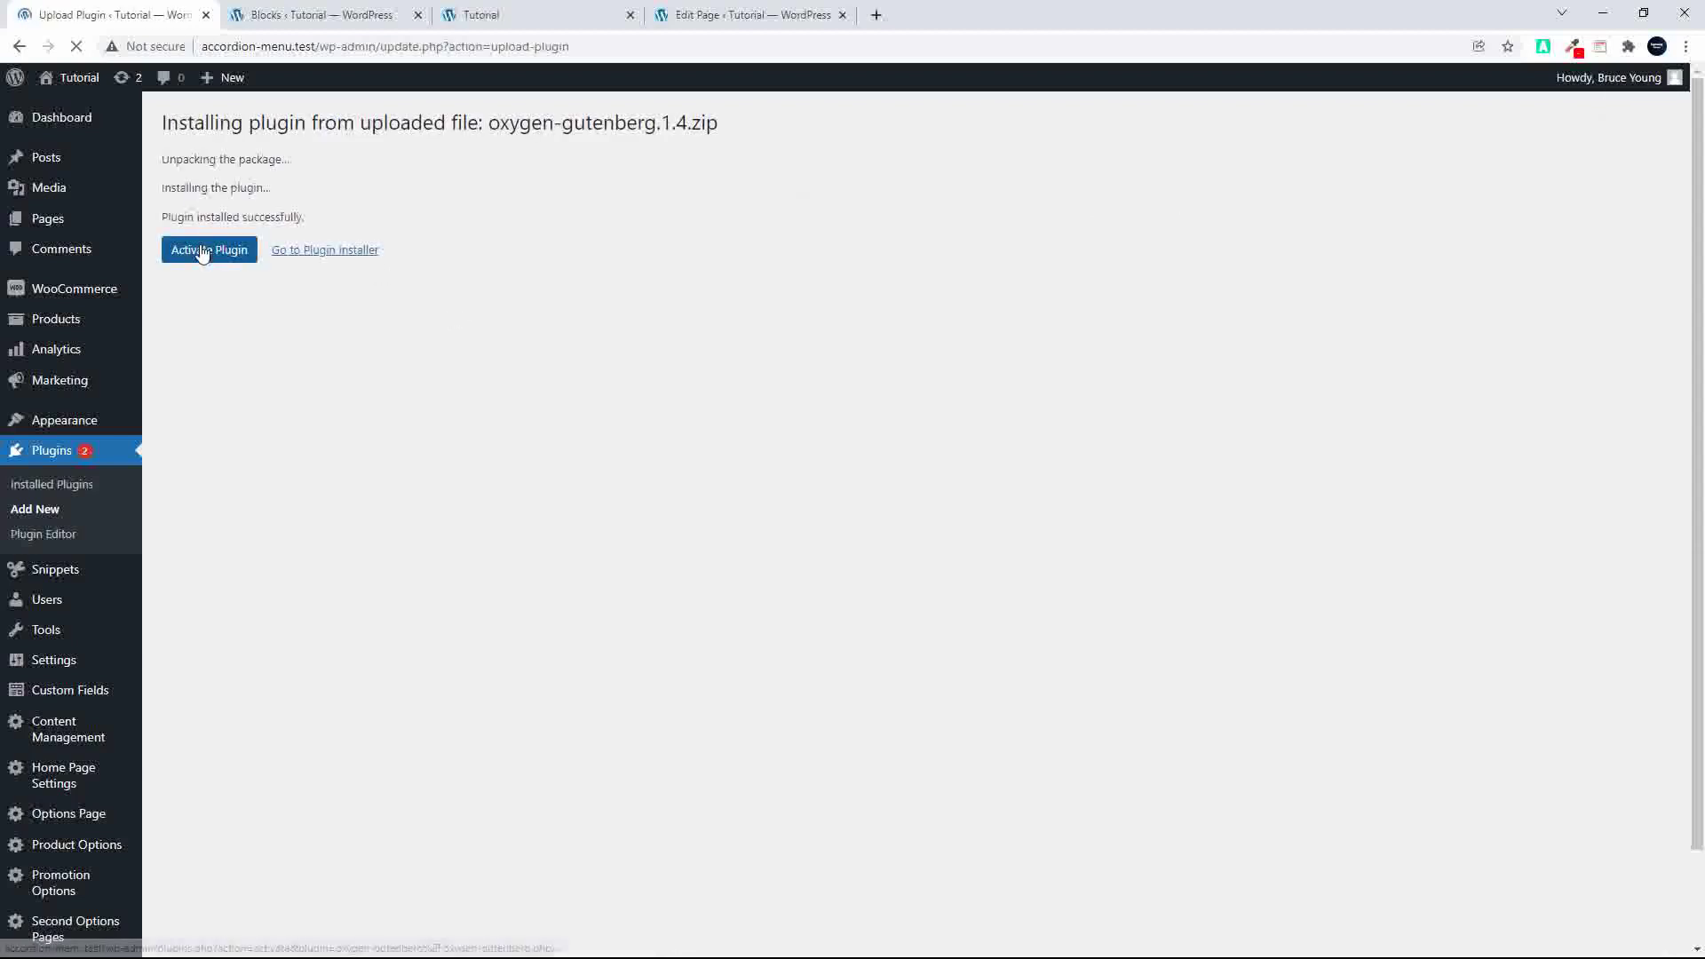
left_click(202, 252)
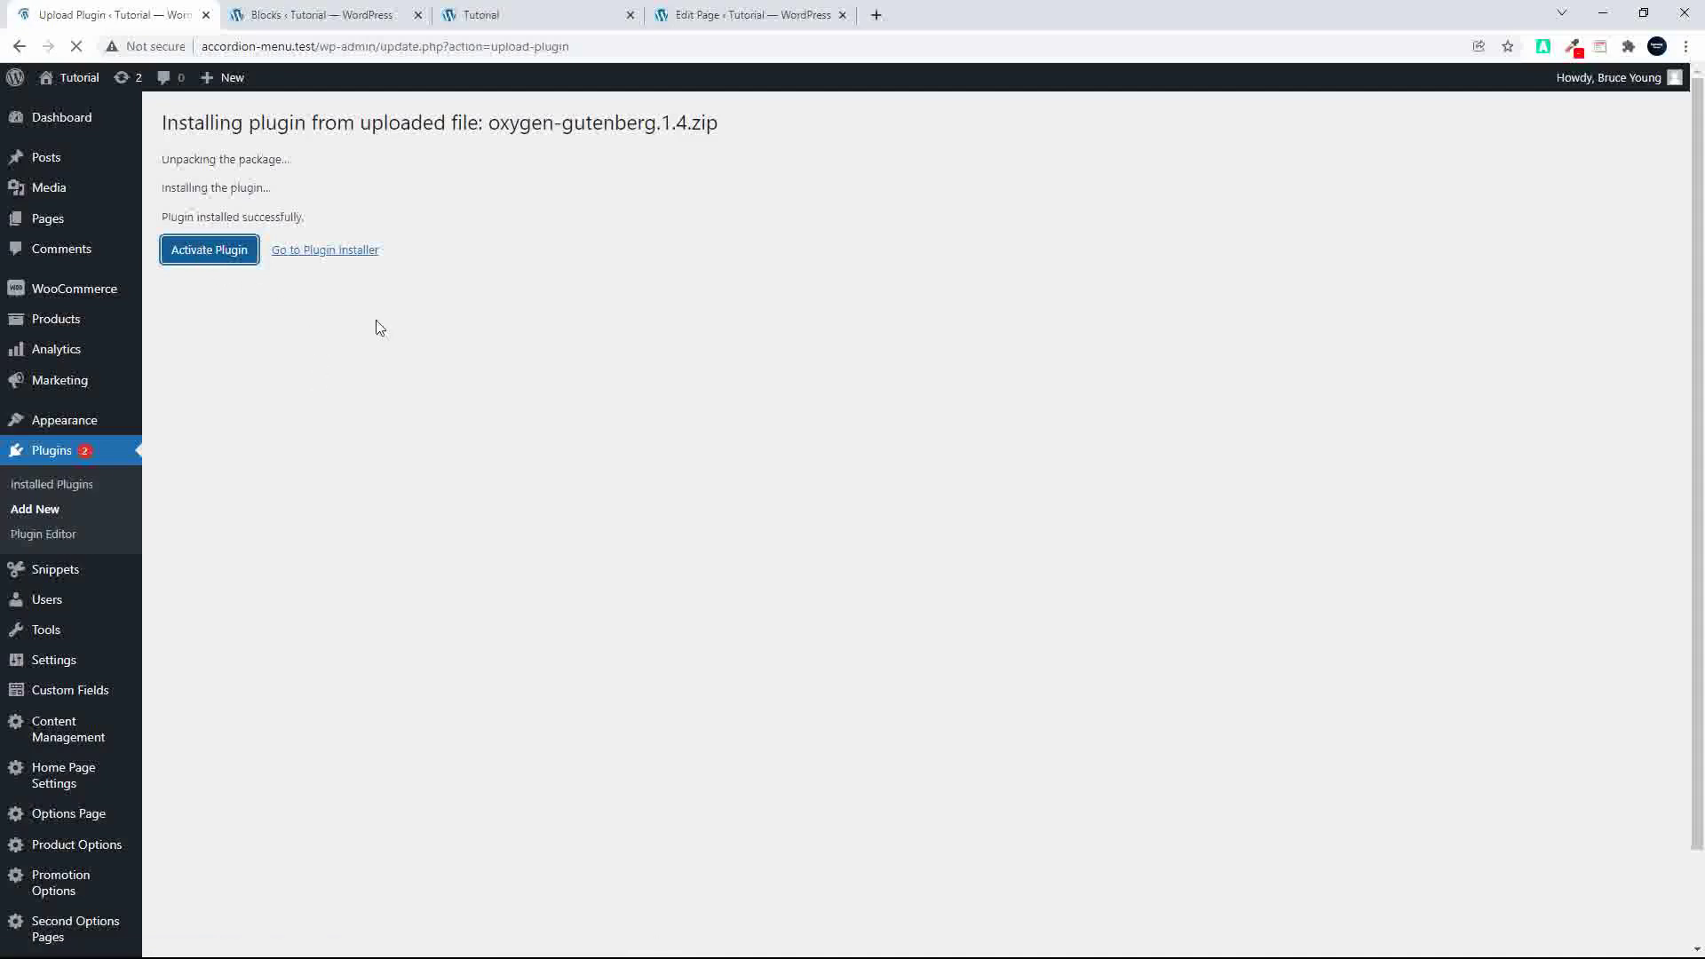
left_click(695, 16)
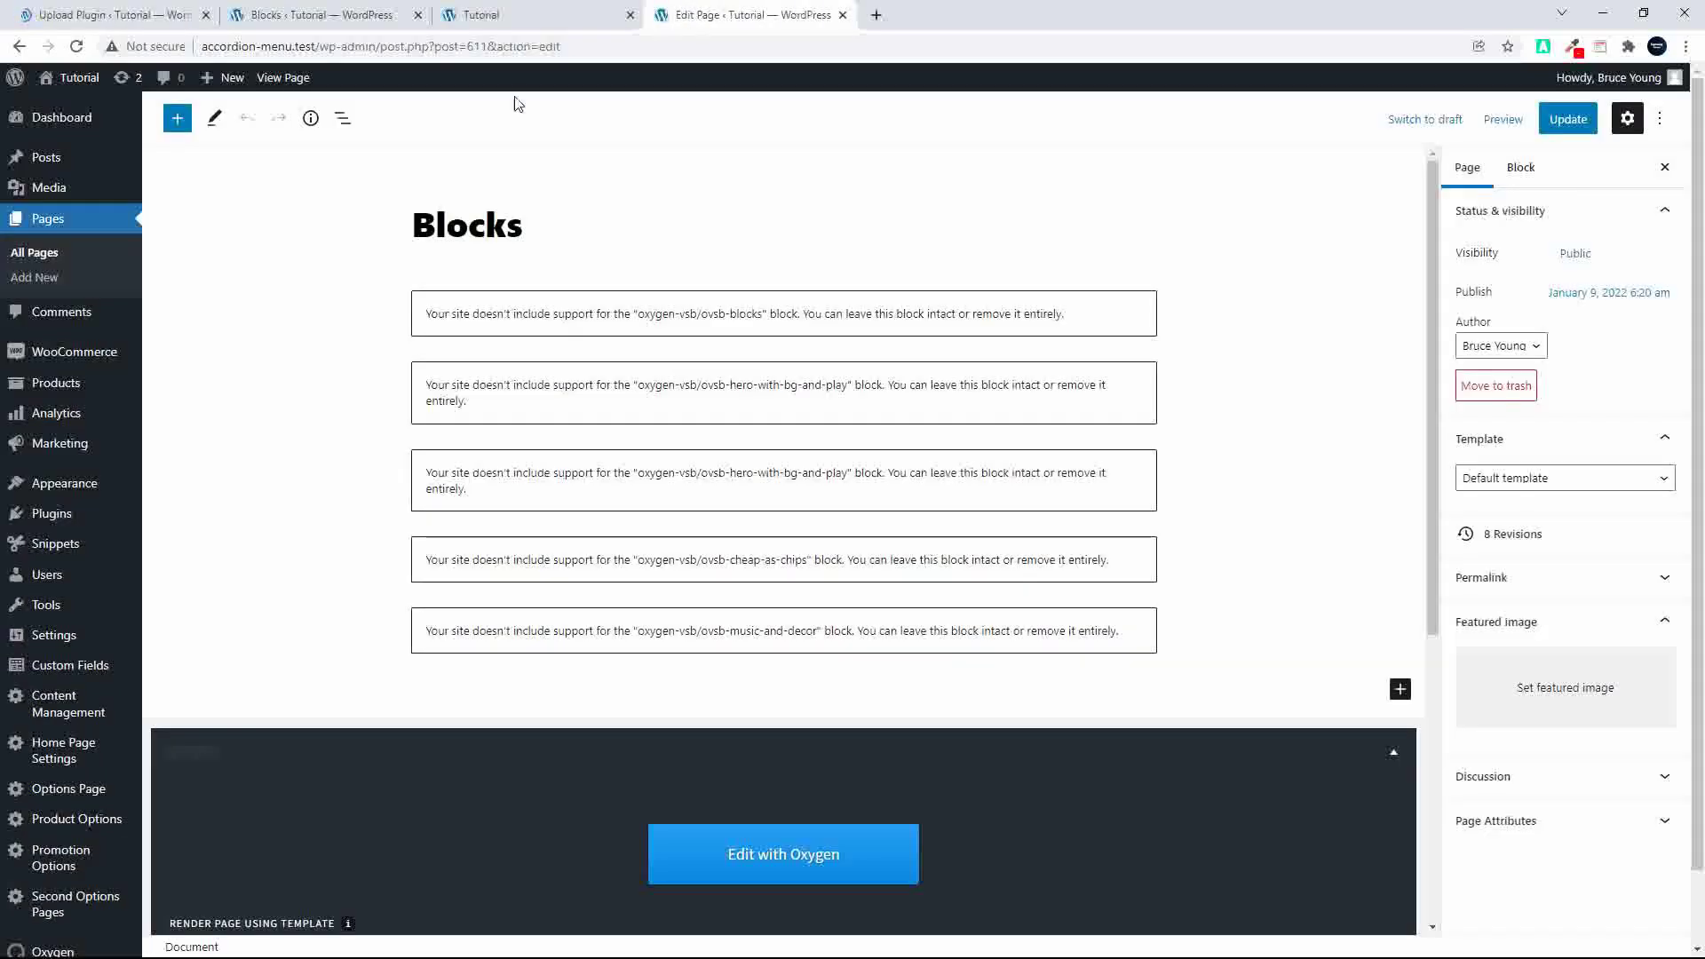
left_click(75, 47)
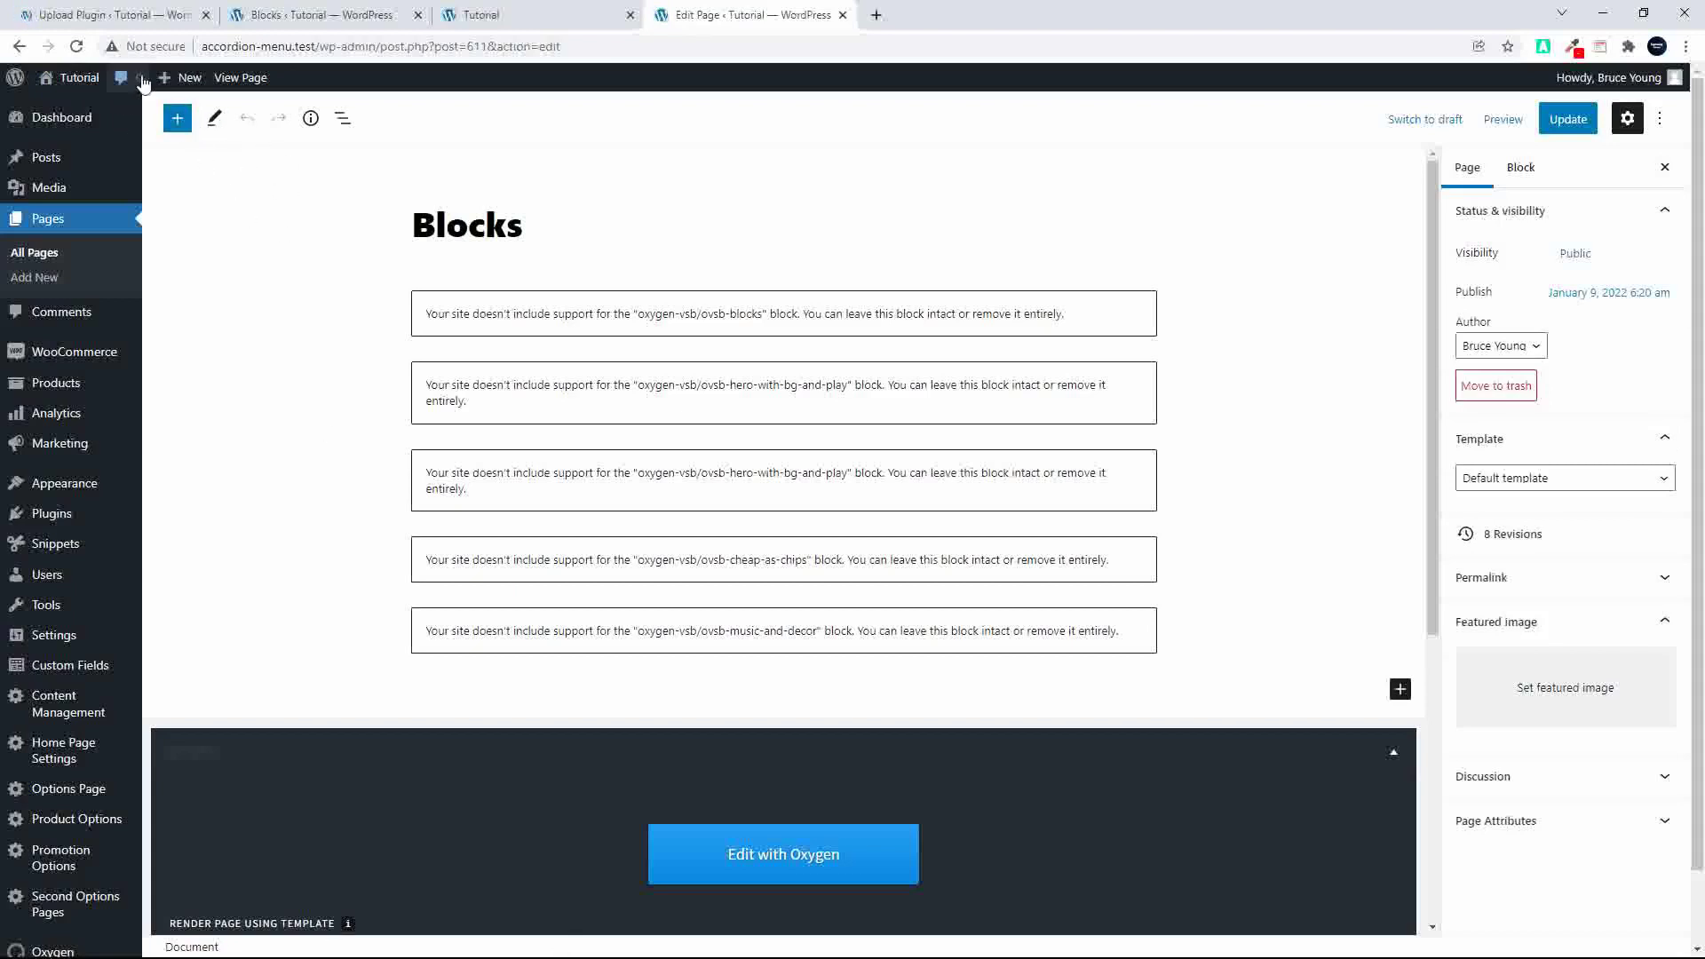
left_click(77, 46)
left_click(76, 46)
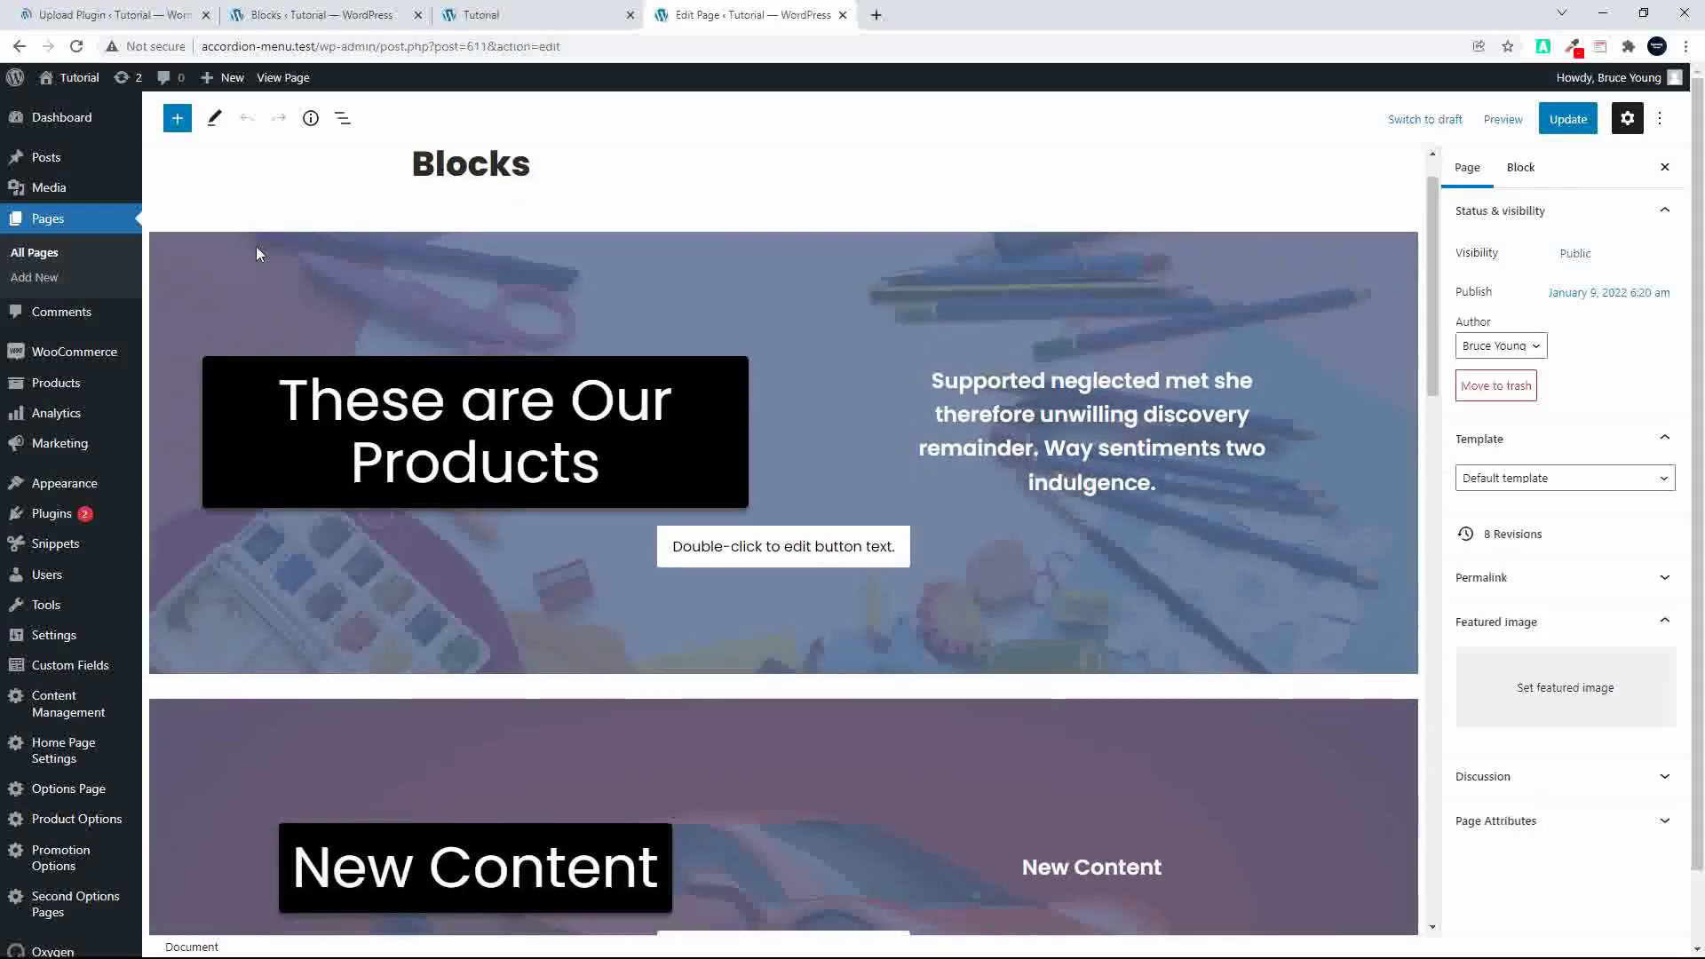
Scroll through the editor's rendered Oxygen blocks, then load the live Blocks page.
scroll(739, 476, "down", 4)
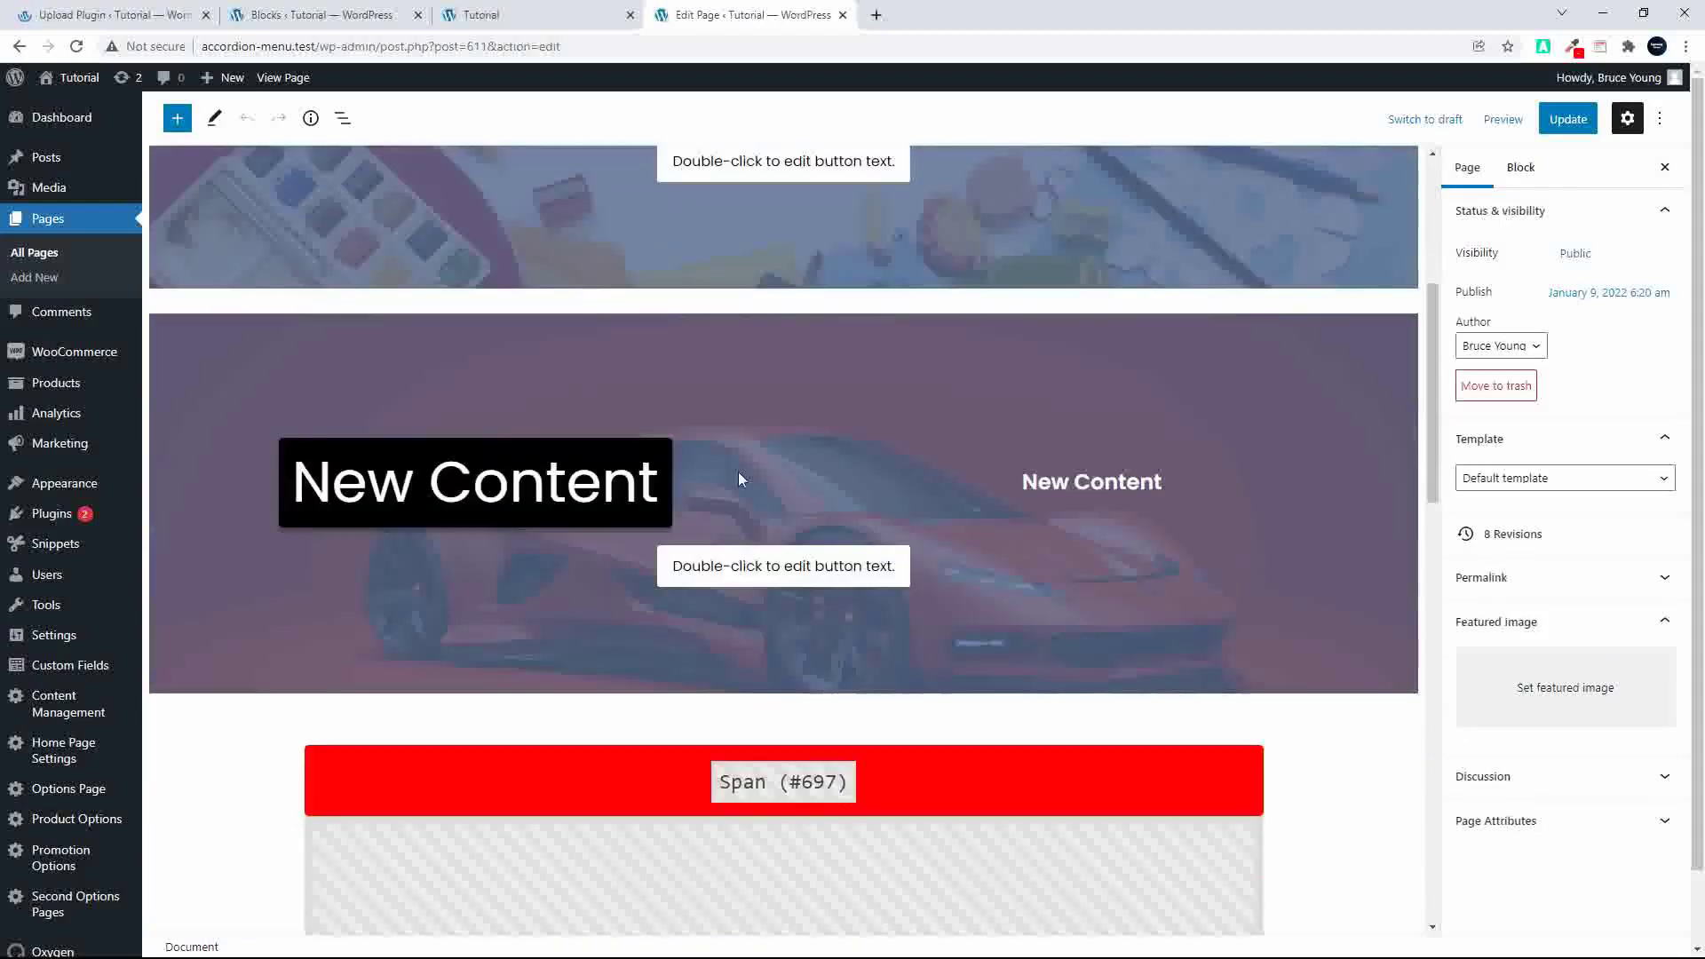
scroll(1062, 529, "down", 3)
scroll(1062, 571, "down", 2)
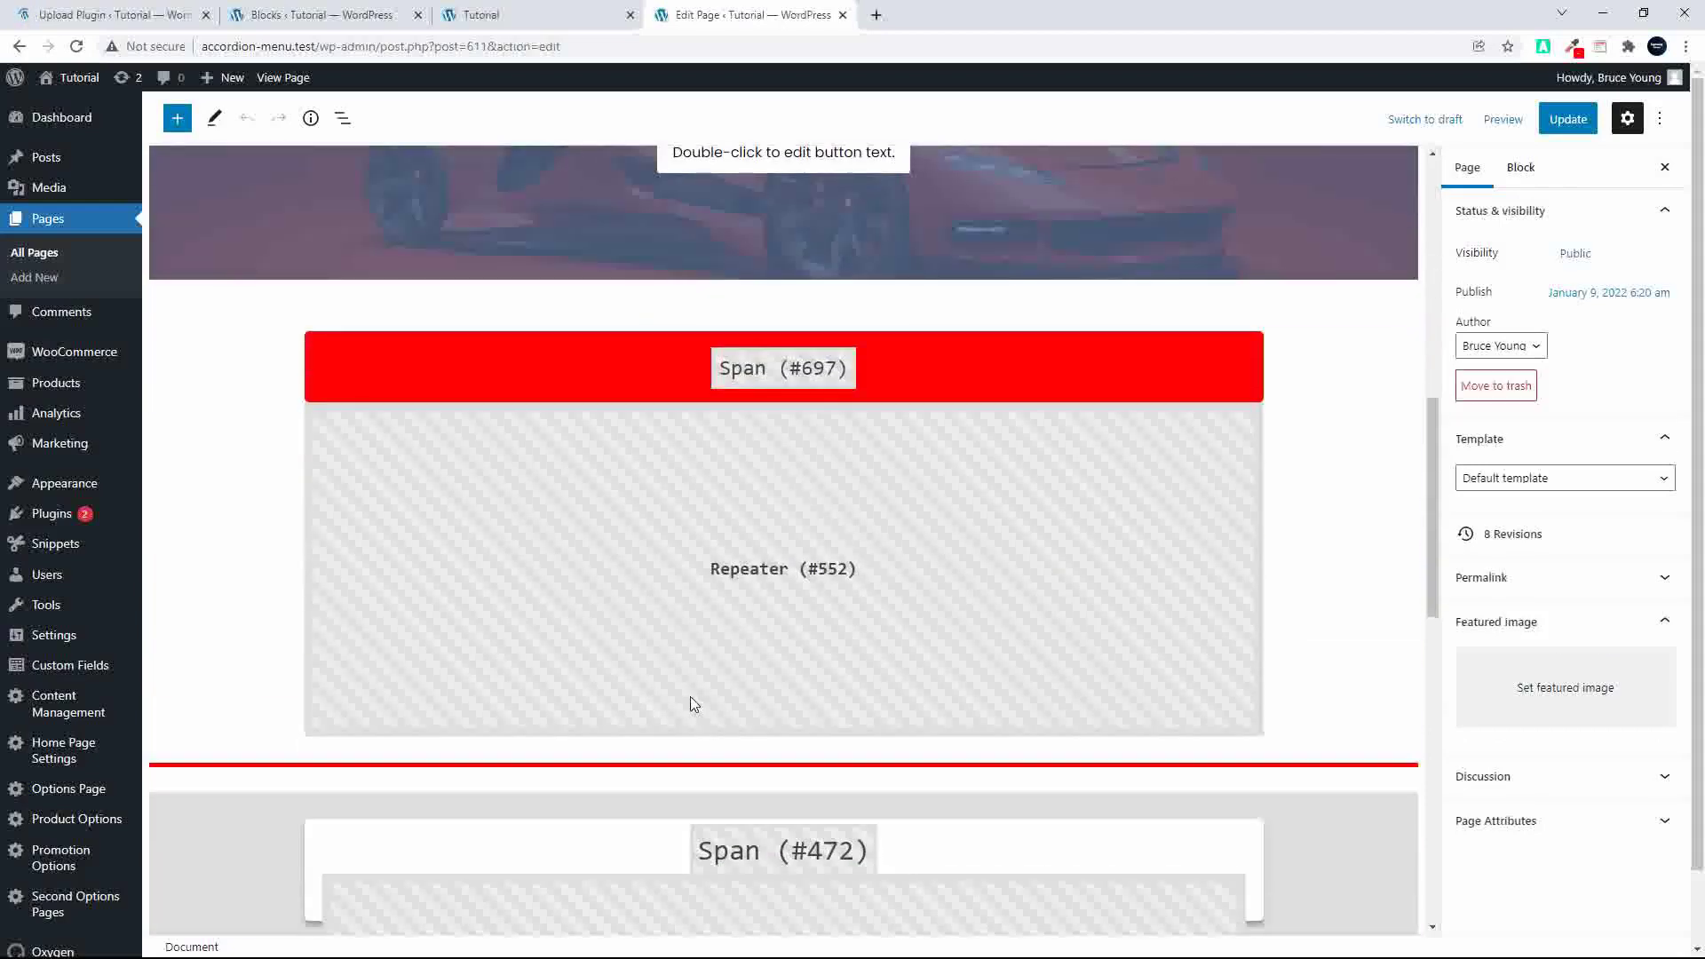
left_click(289, 78)
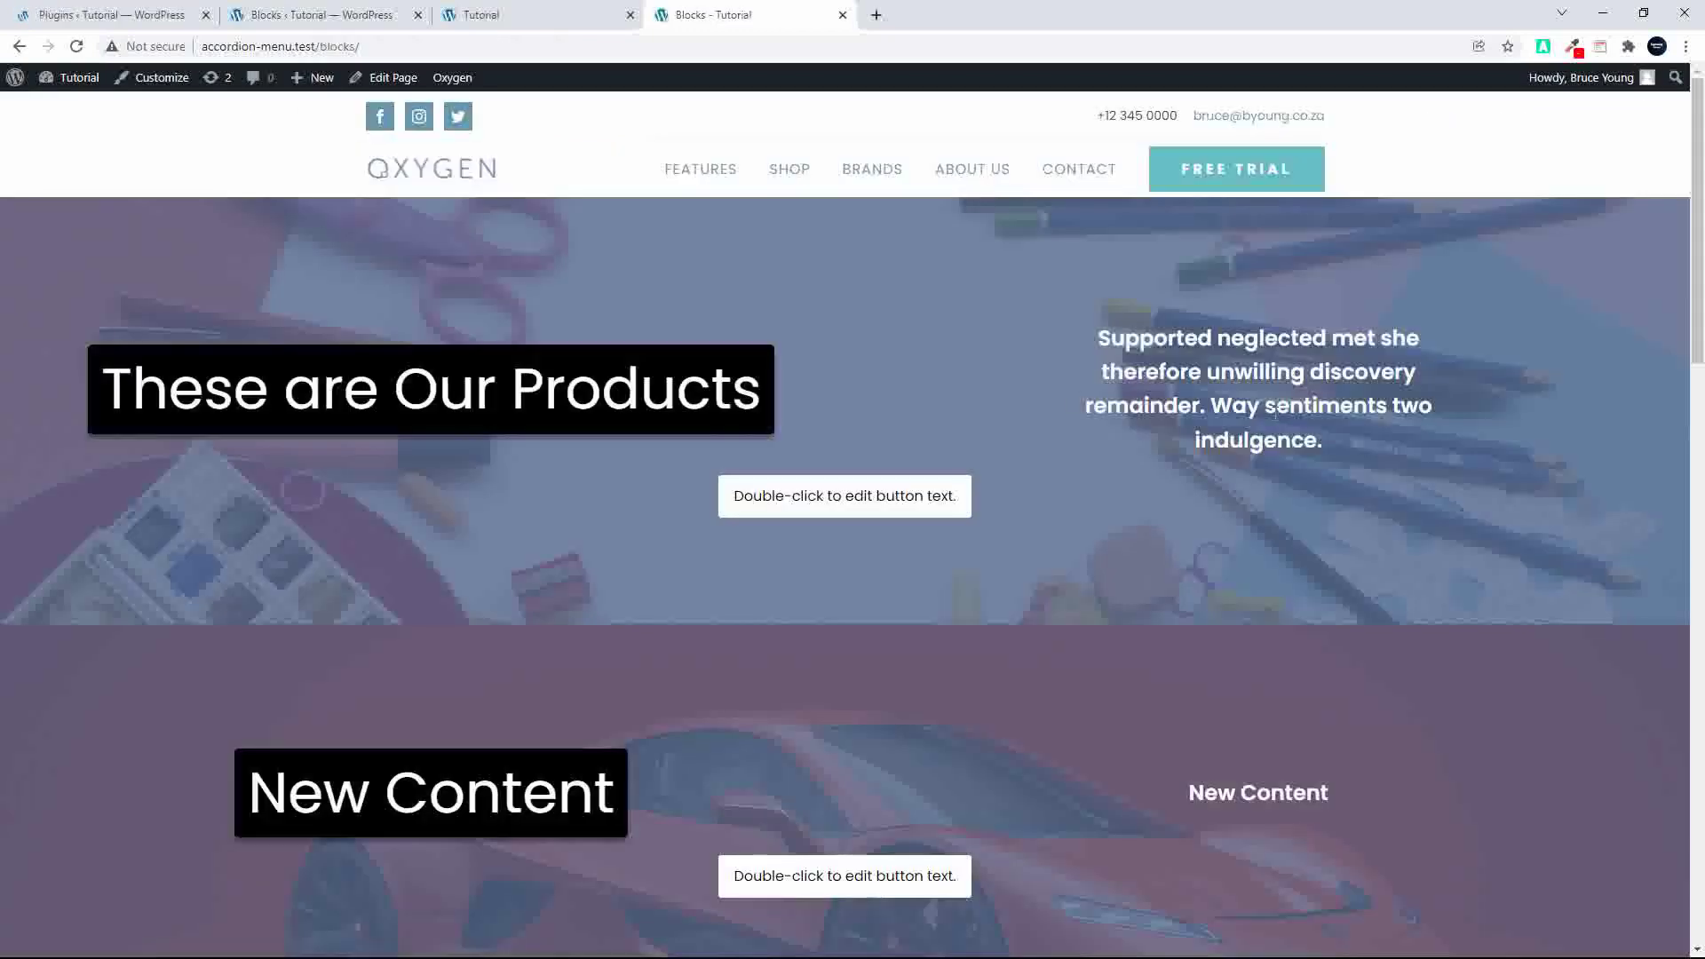
Scroll the live page, then go to the Installed Plugins list and scroll to the Oxygen entries.
scroll(1239, 496, "down", 1)
scroll(1240, 496, "down", 2)
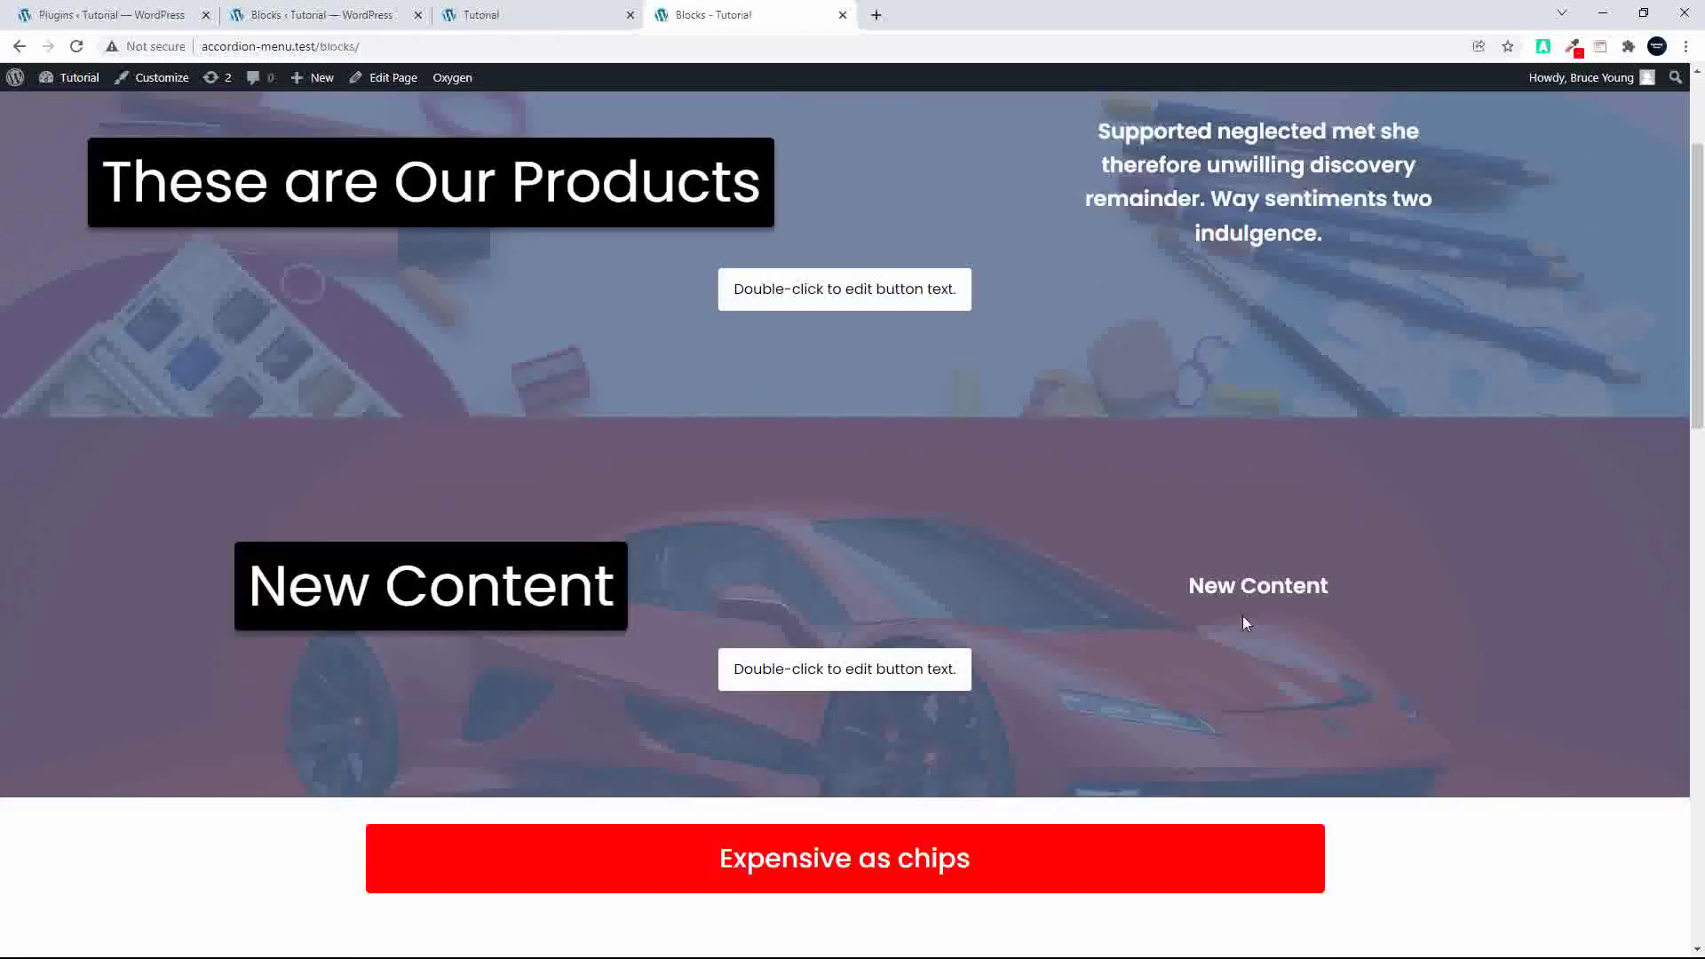
scroll(1237, 624, "up", 2)
scroll(1167, 546, "down", 12)
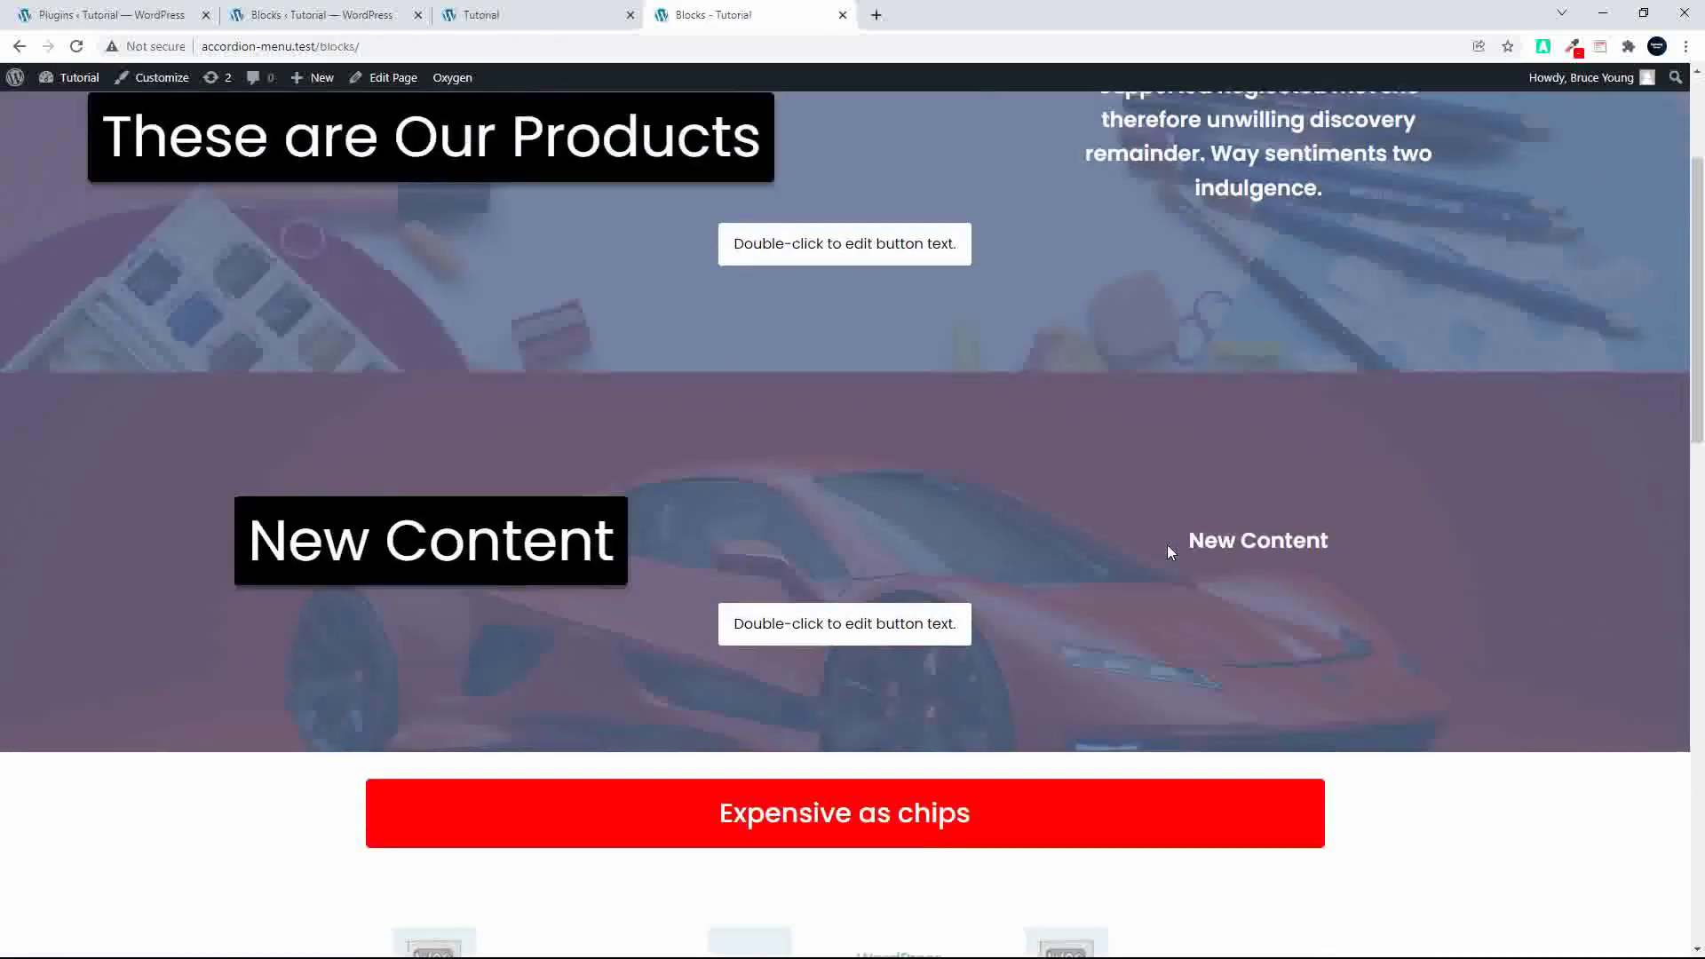
scroll(1168, 550, "up", 5)
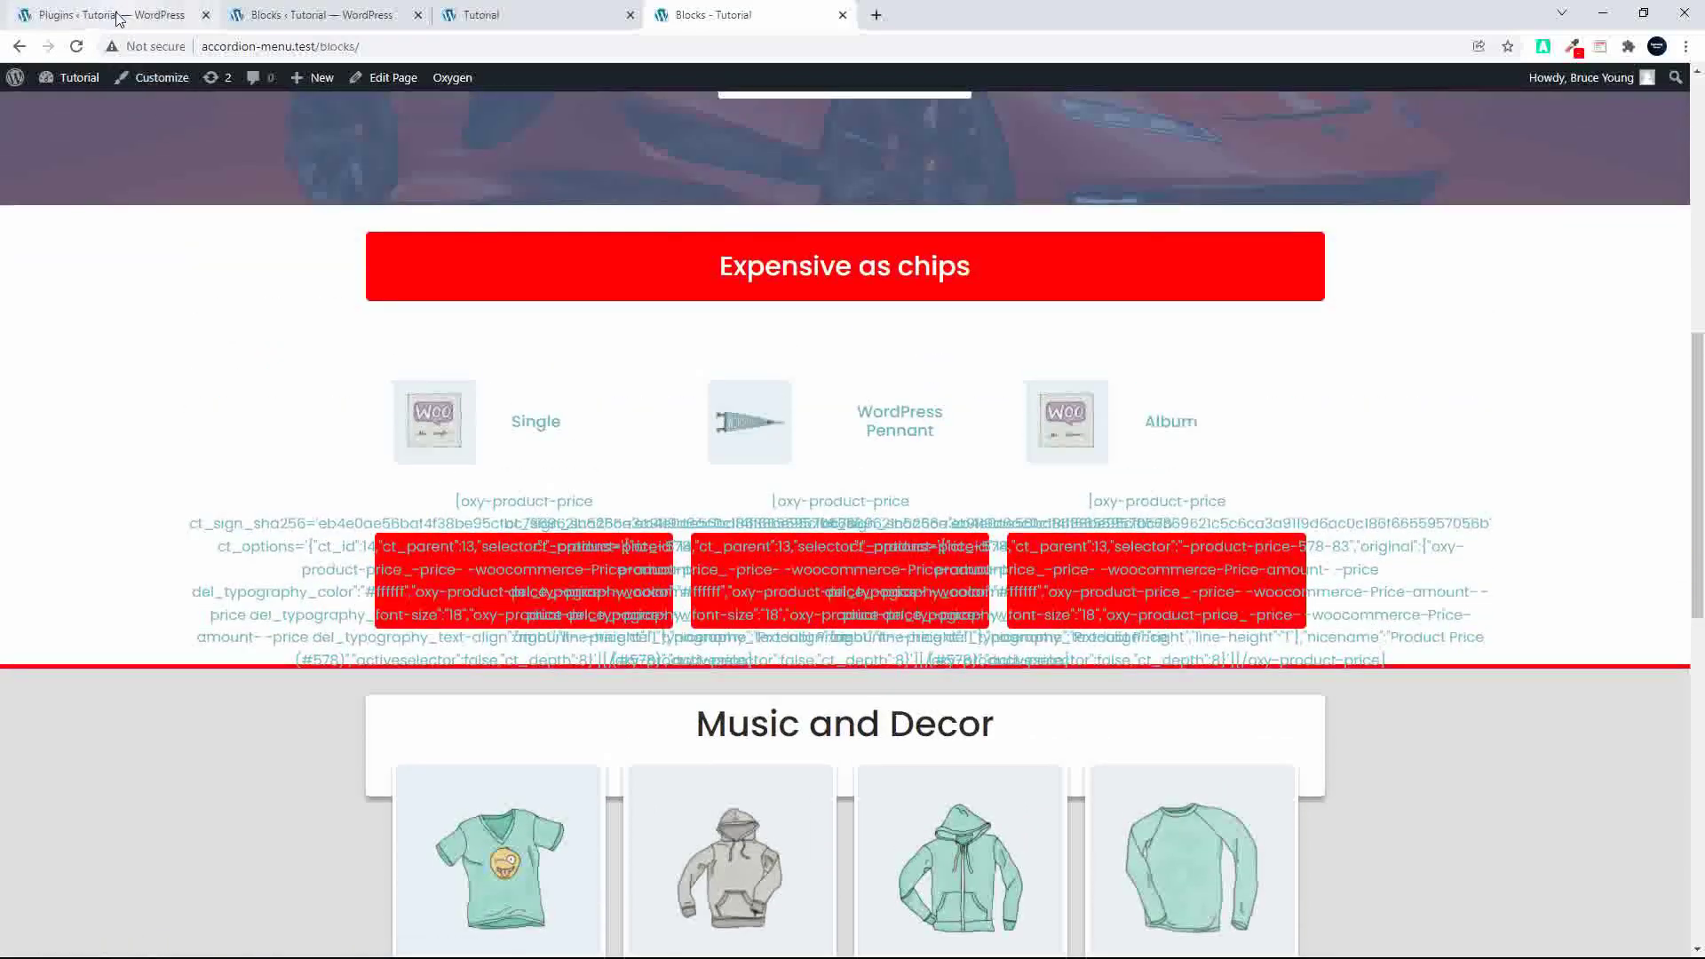
left_click(111, 16)
scroll(351, 589, "down", 7)
scroll(350, 589, "down", 4)
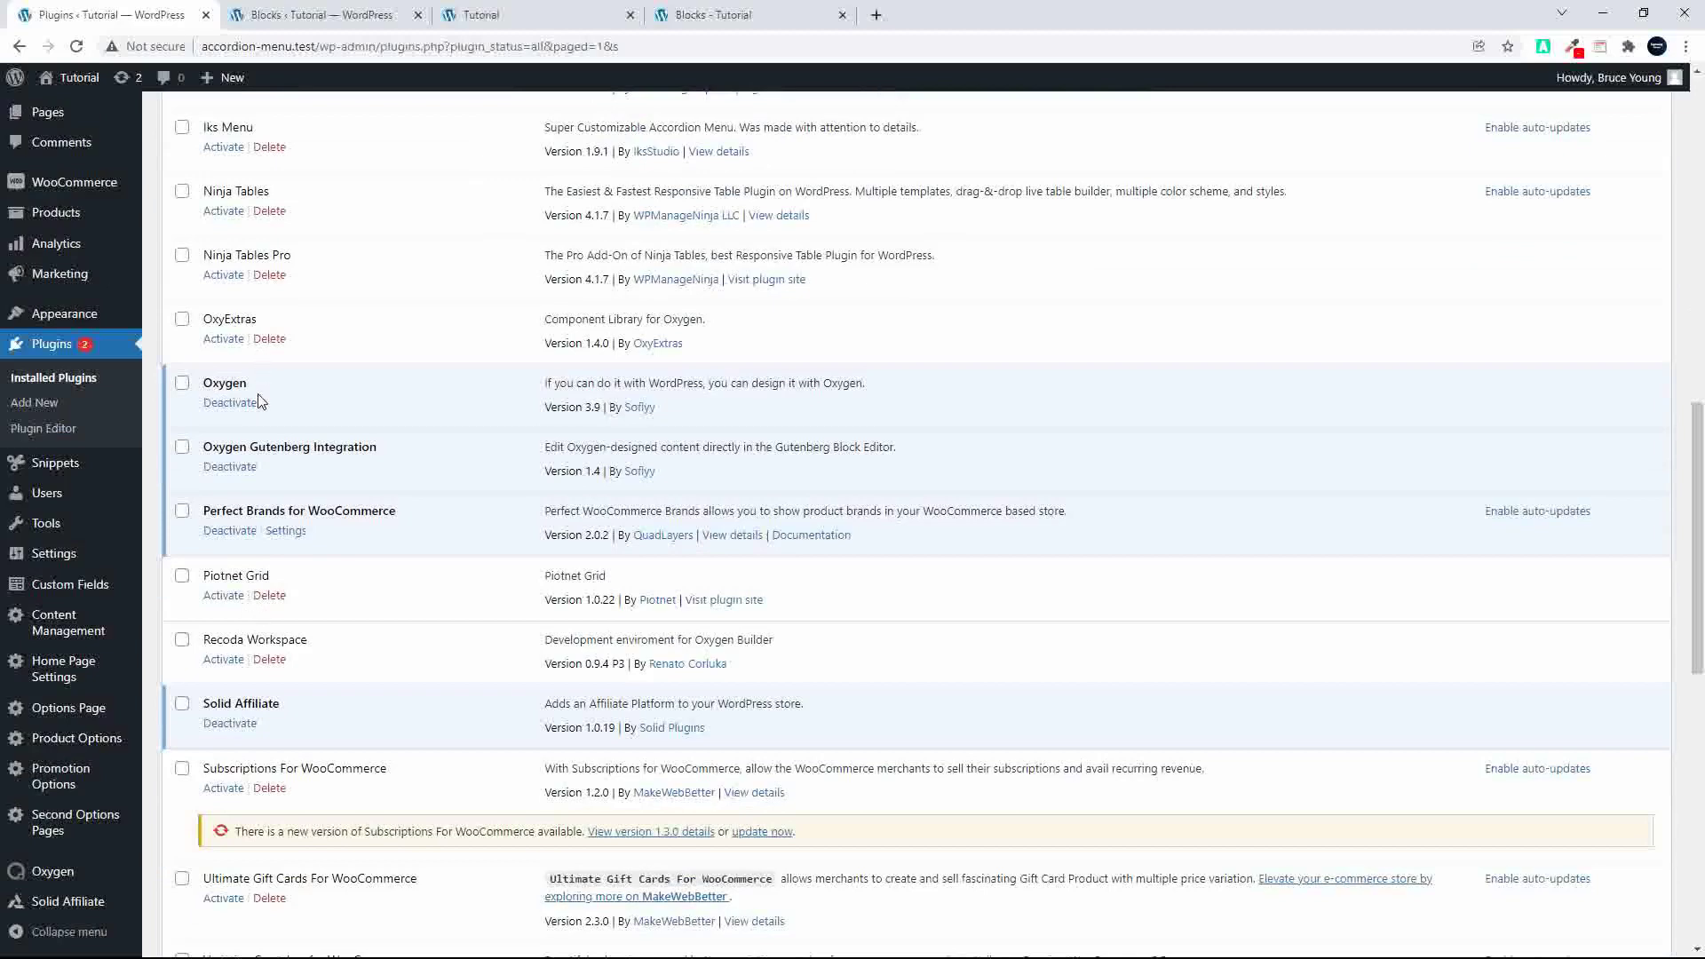
Upload and install the oxygen-woocommerce.1.4.zip plugin package.
scroll(262, 391, "up", 12)
left_click(265, 124)
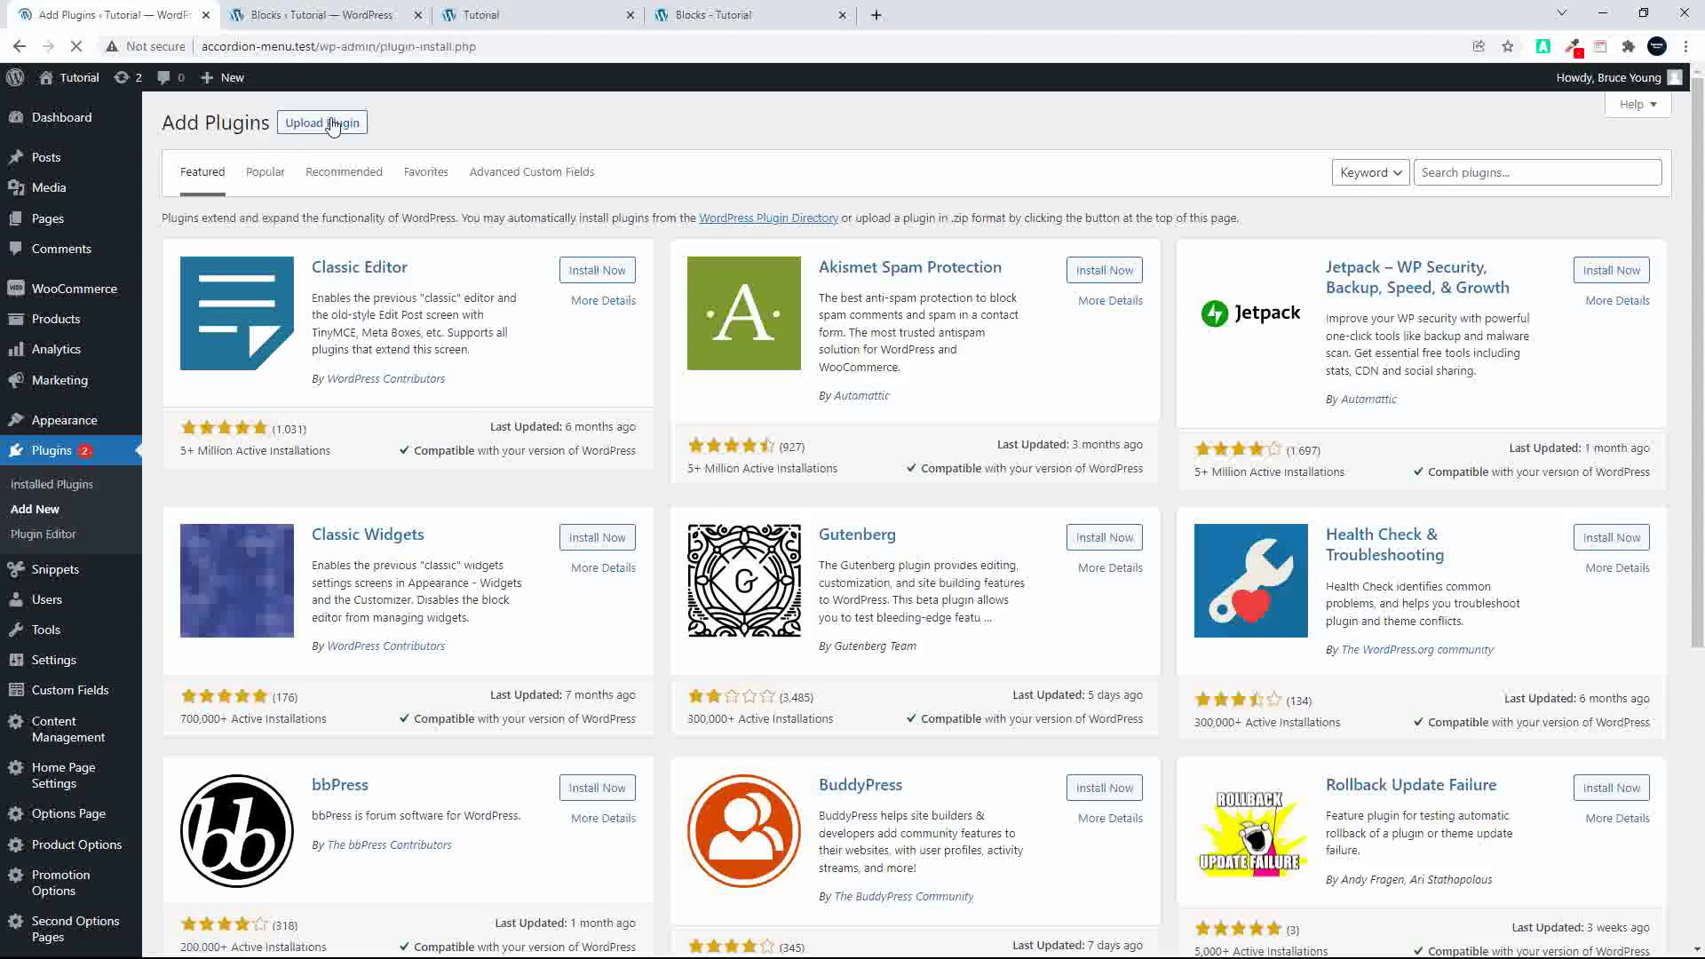
left_click(332, 127)
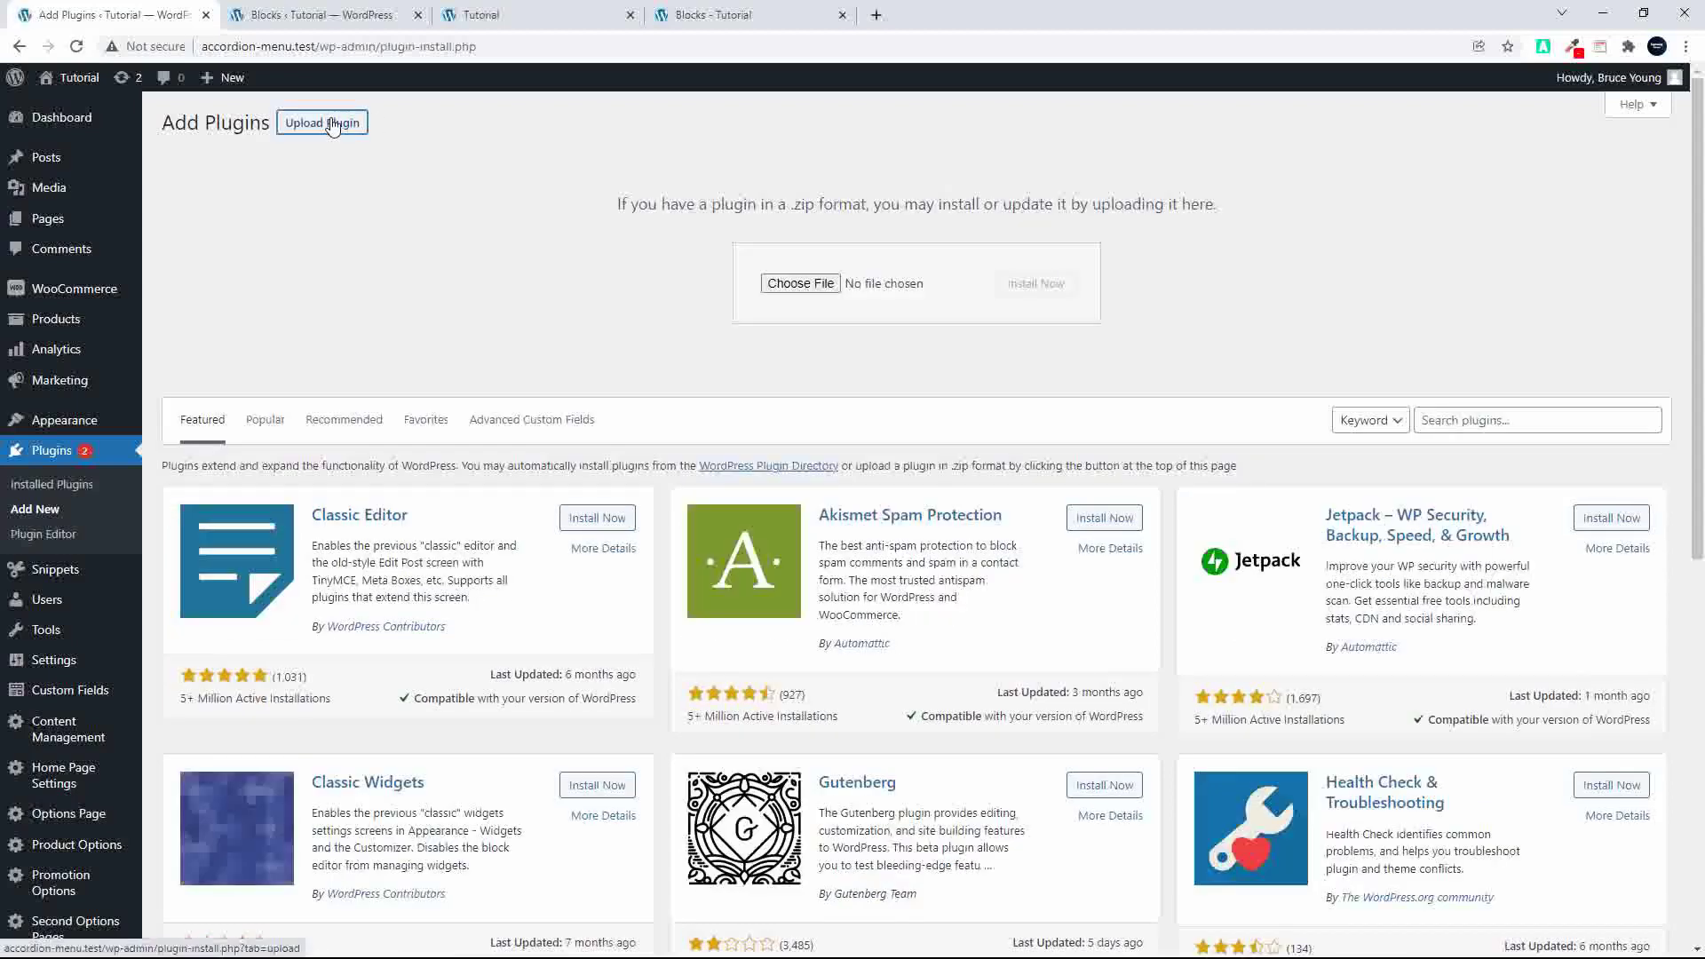
left_click(776, 284)
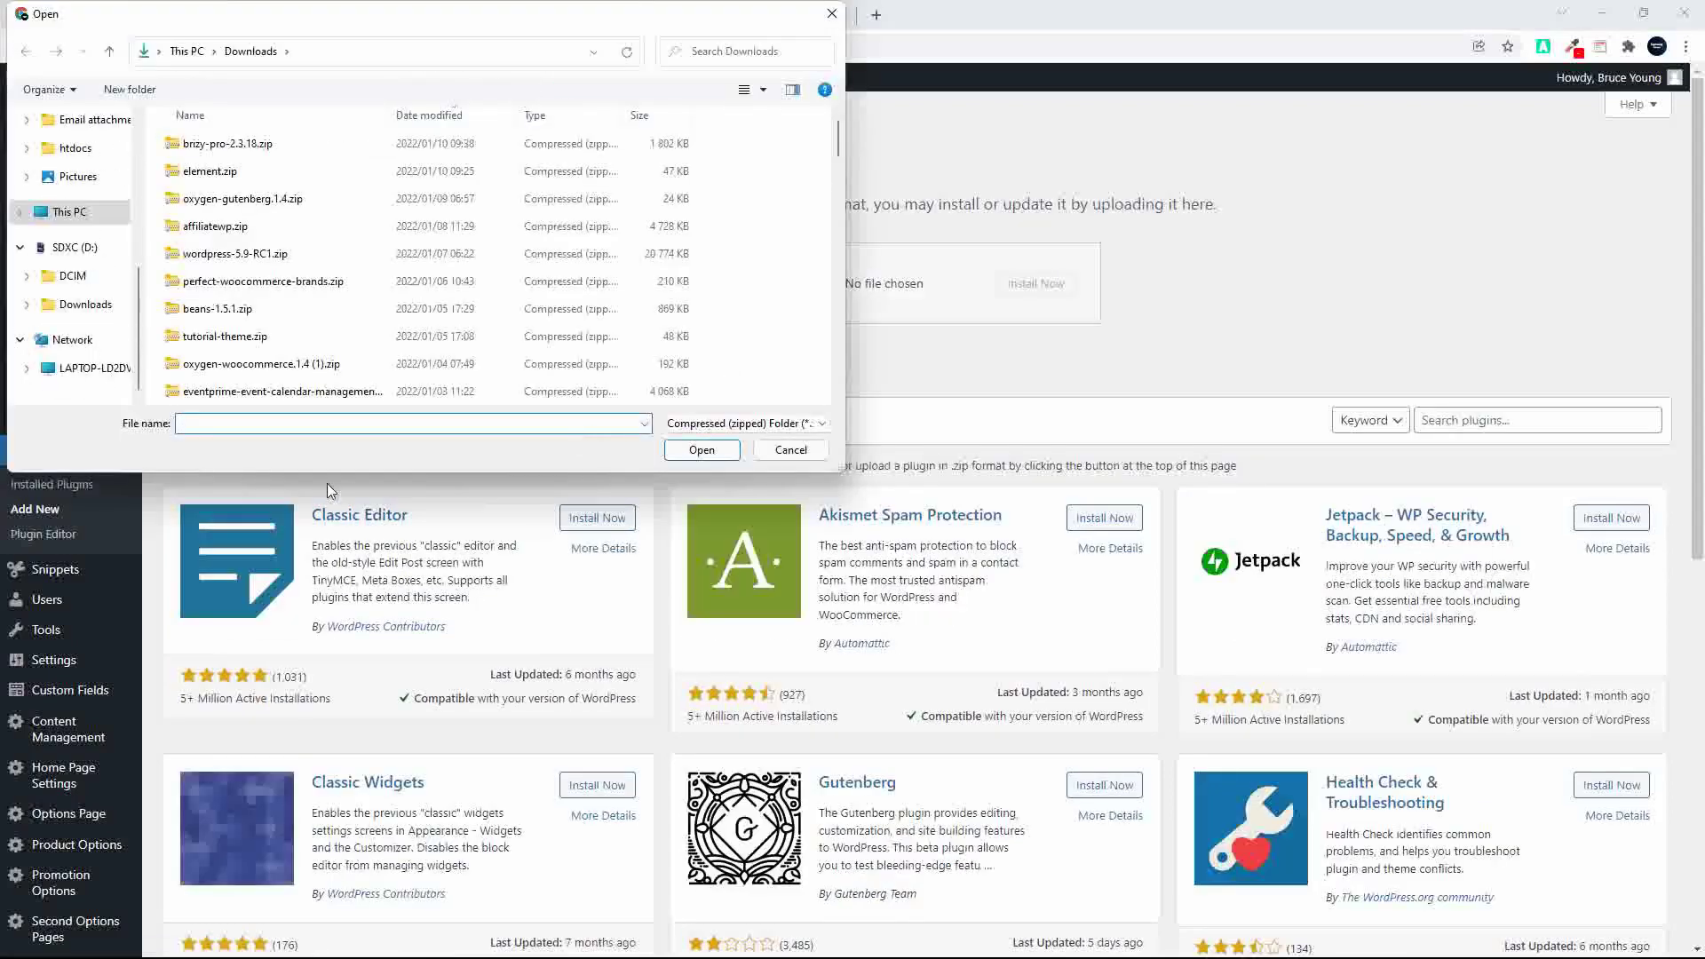
type("oxygen")
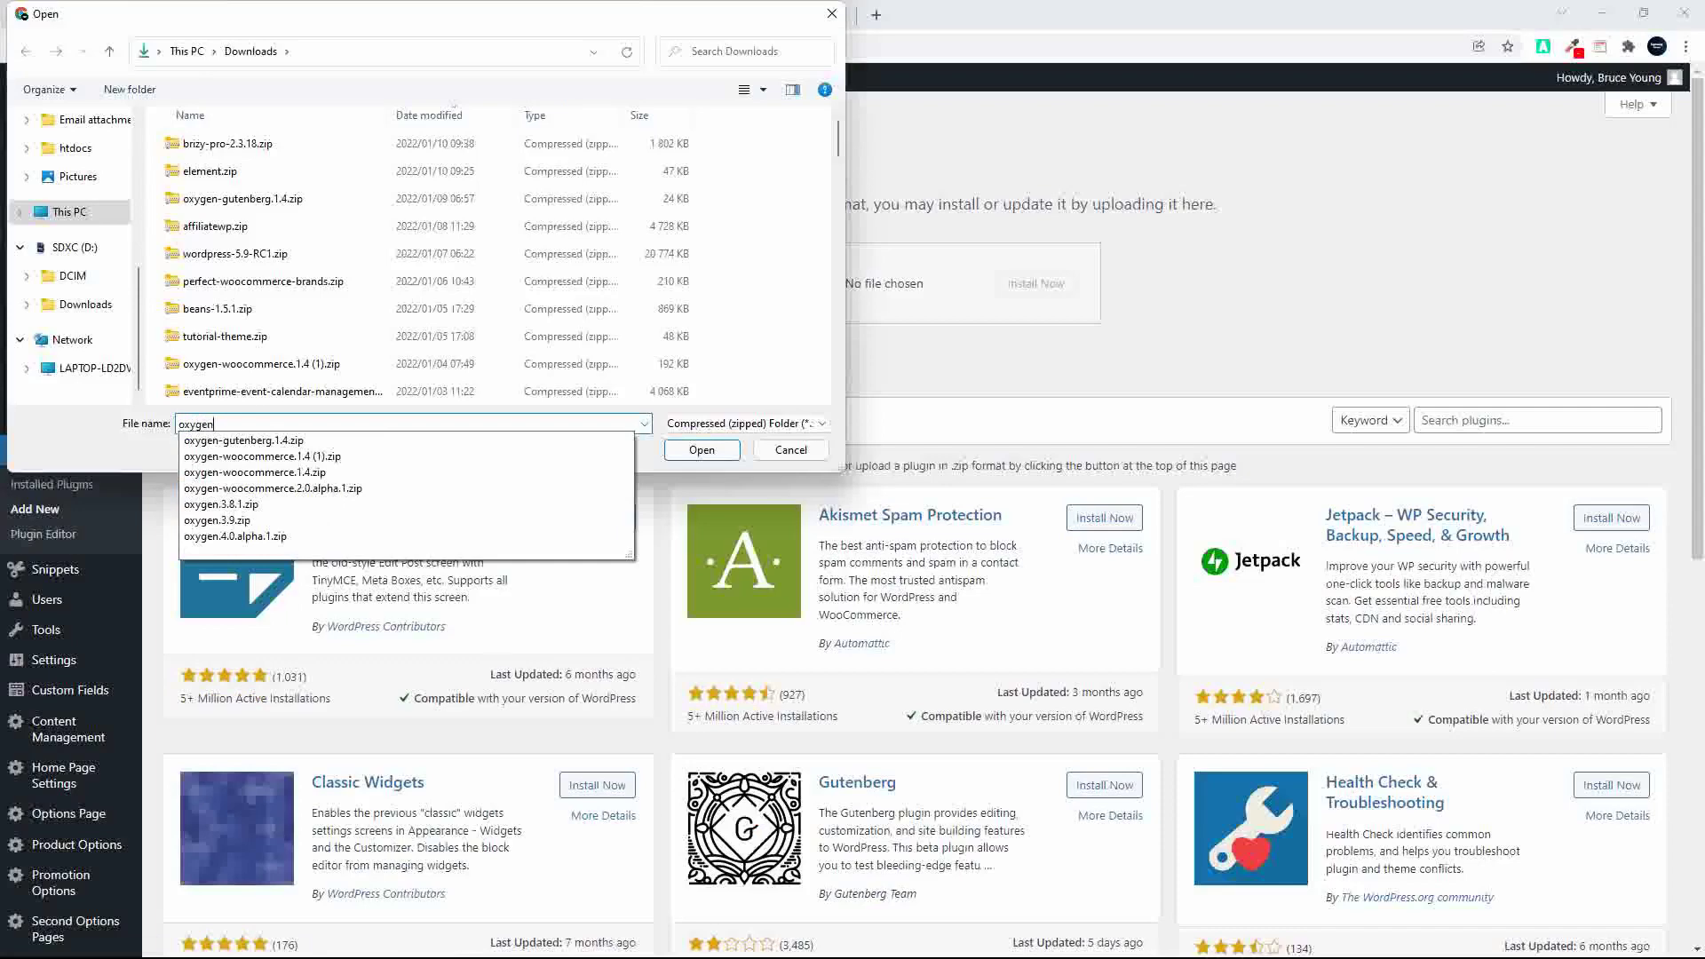
left_click(274, 478)
left_click(701, 451)
left_click(1035, 283)
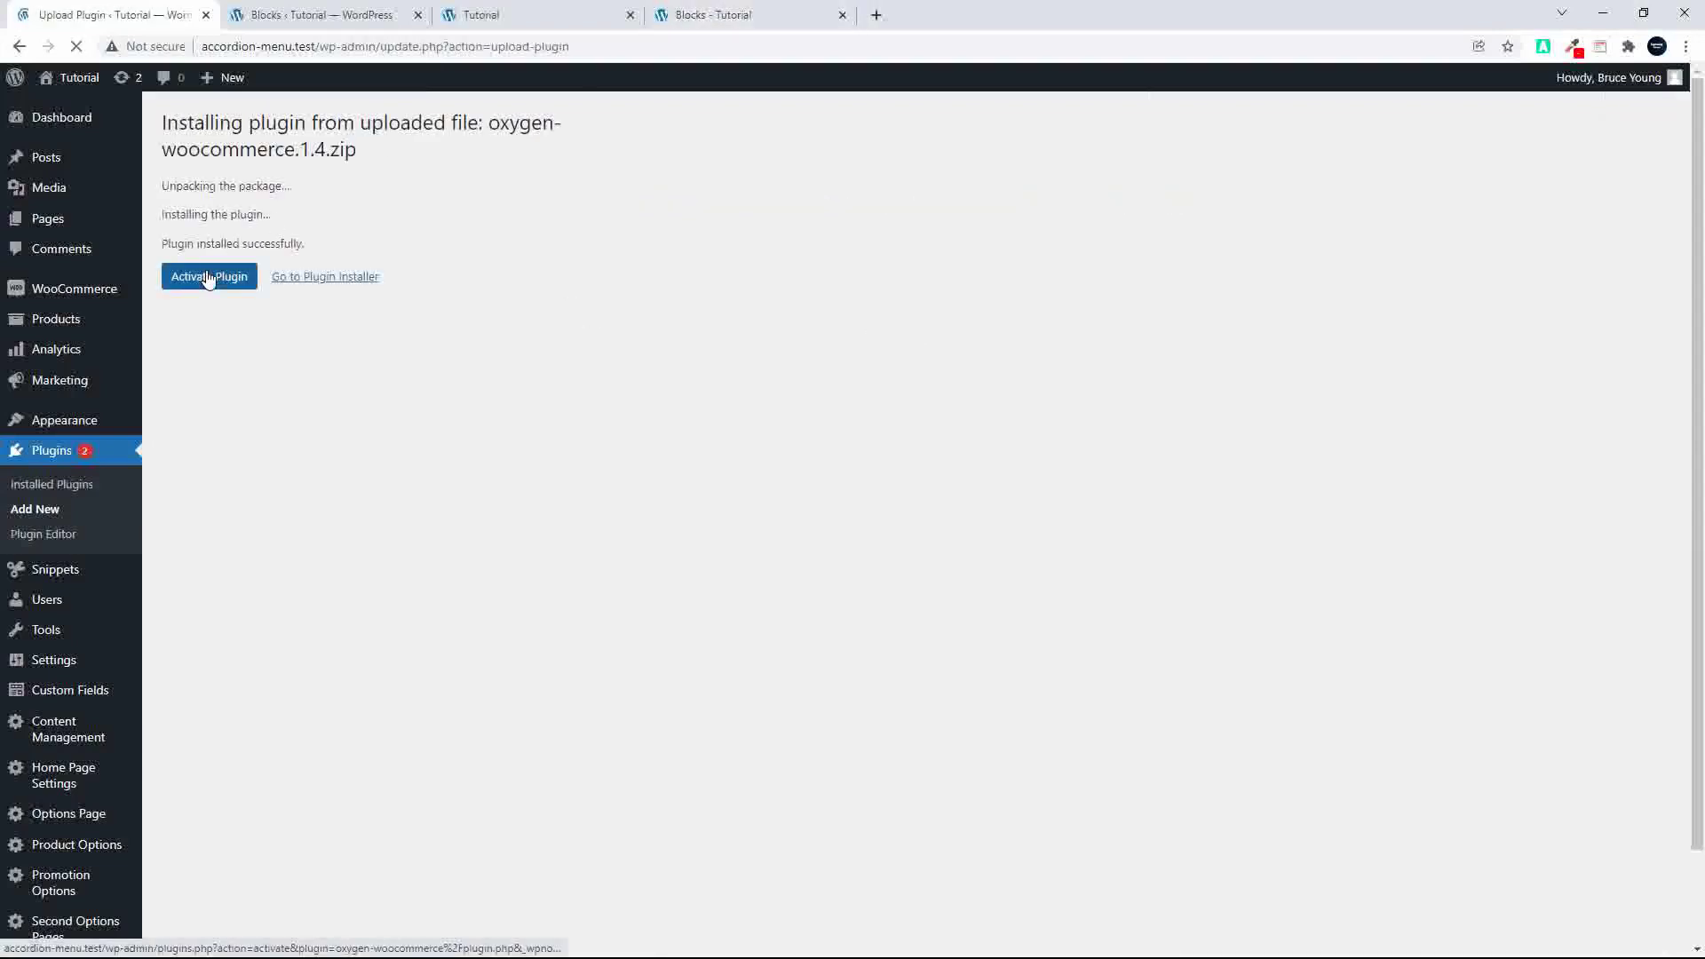
Activate Oxygen WooCommerce and reload the live Blocks page.
left_click(210, 276)
left_click(774, 8)
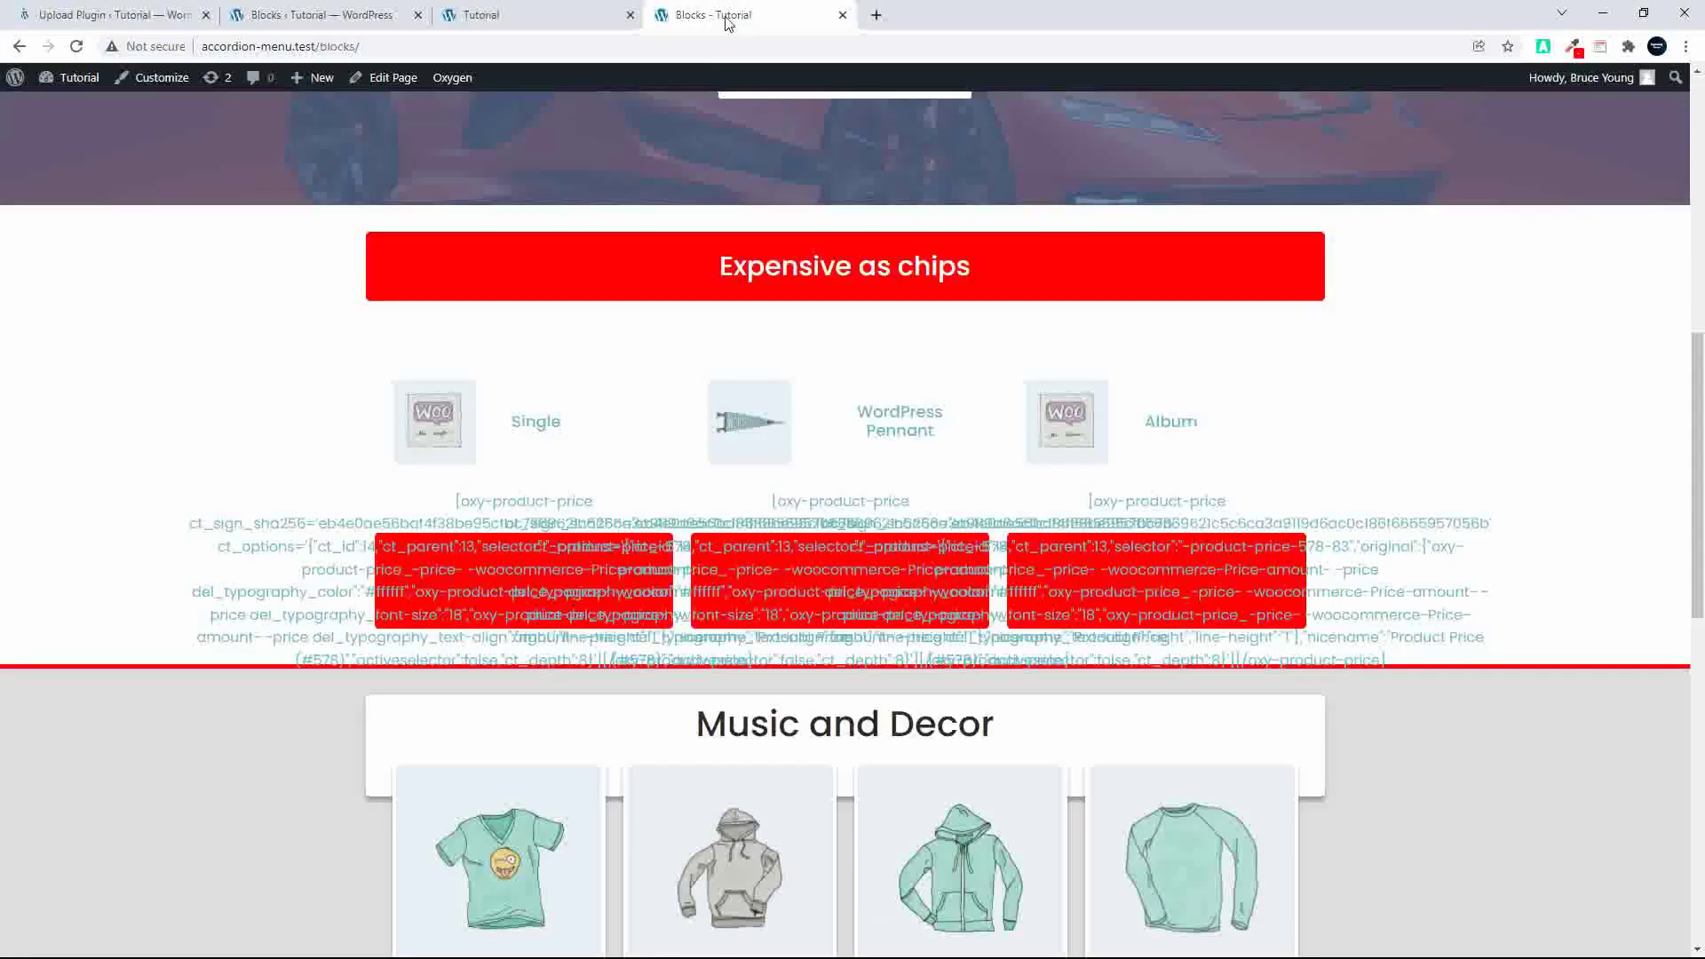
left_click(77, 47)
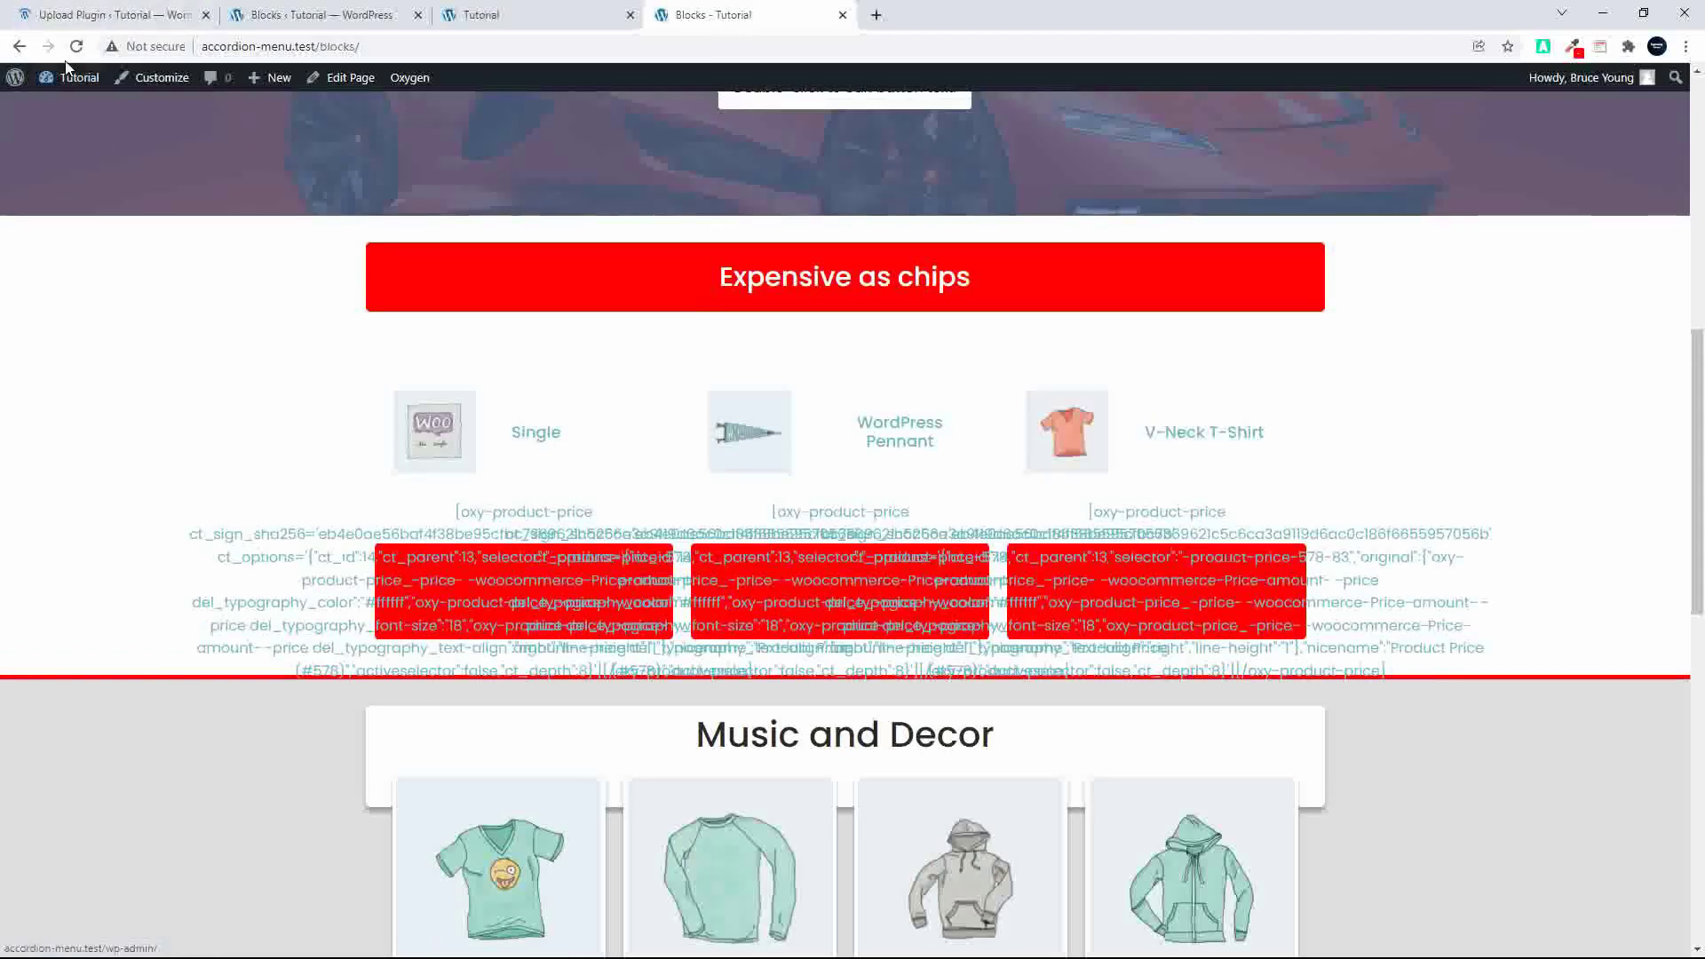
key("F5")
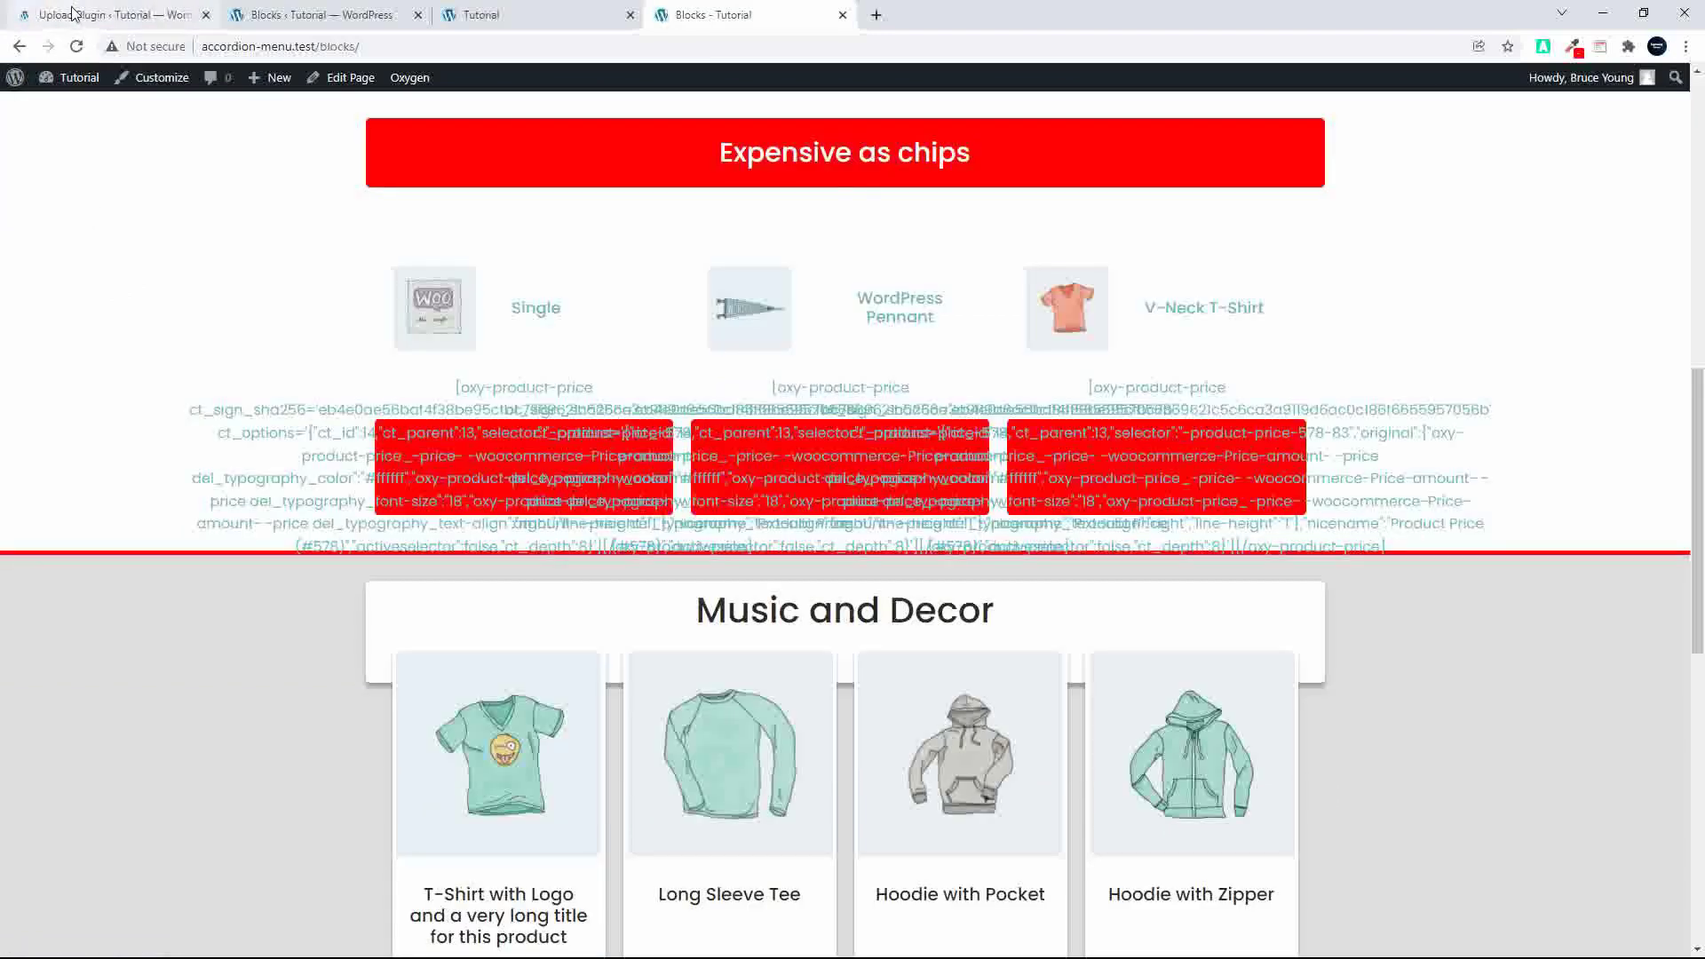
Keep reloading the Blocks page until real prices like $2.00 and $15.00 – $20.00 appear.
left_click(75, 15)
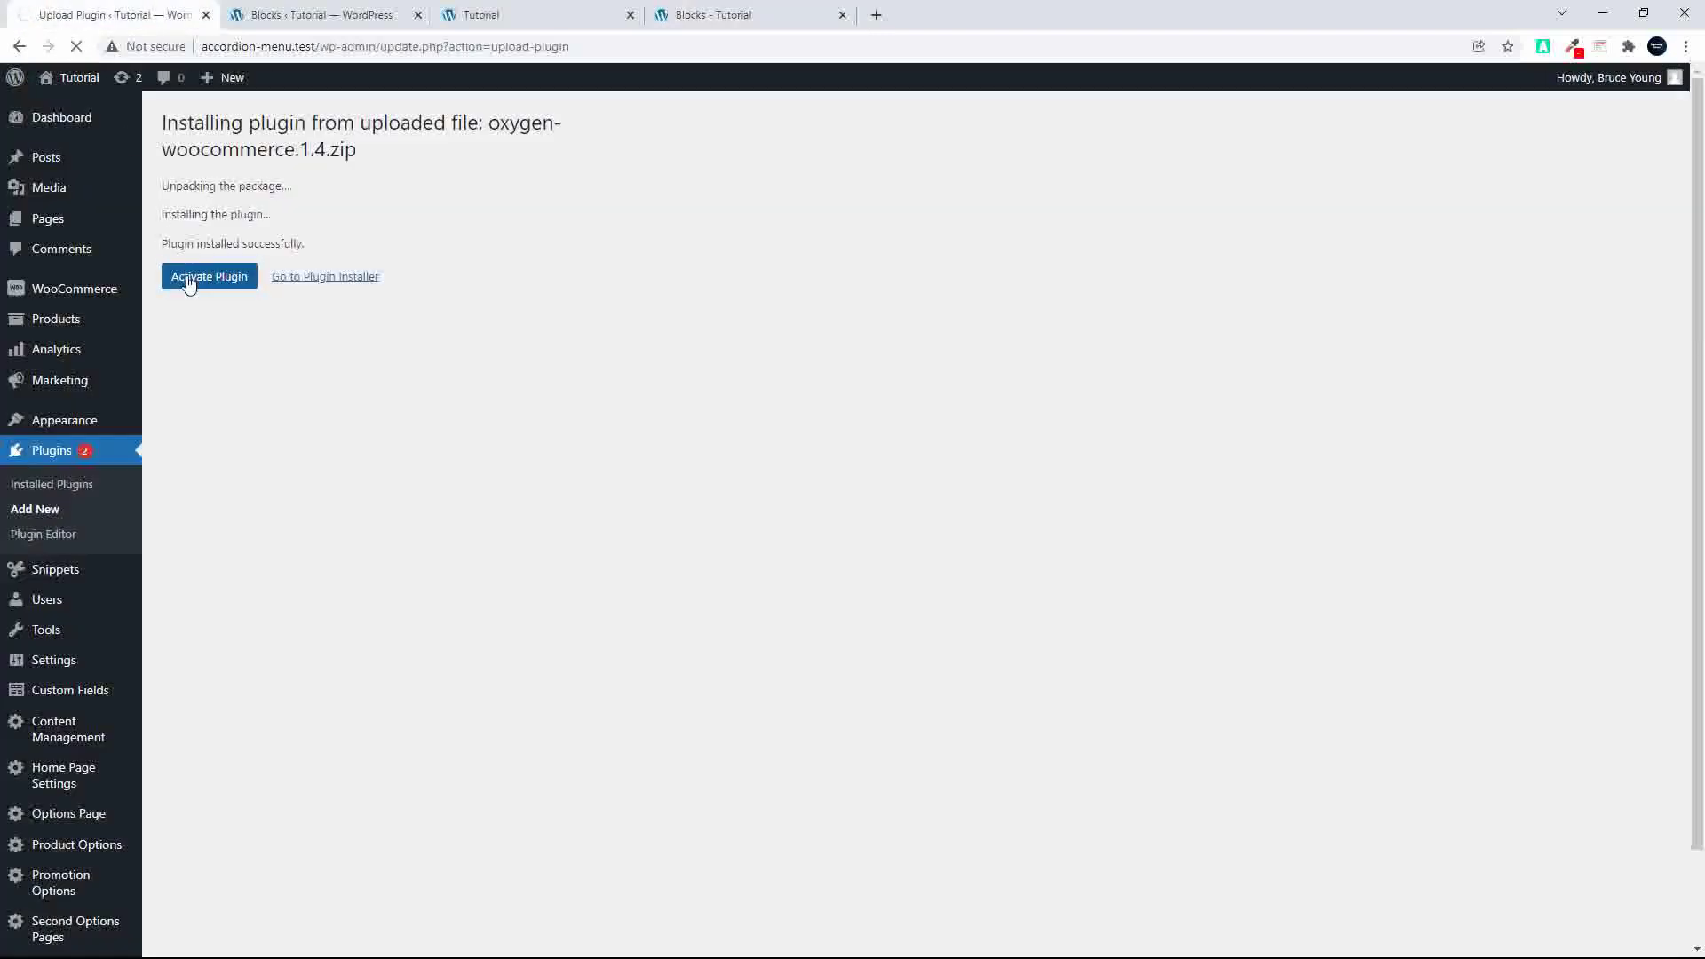
left_click(795, 15)
left_click(76, 46)
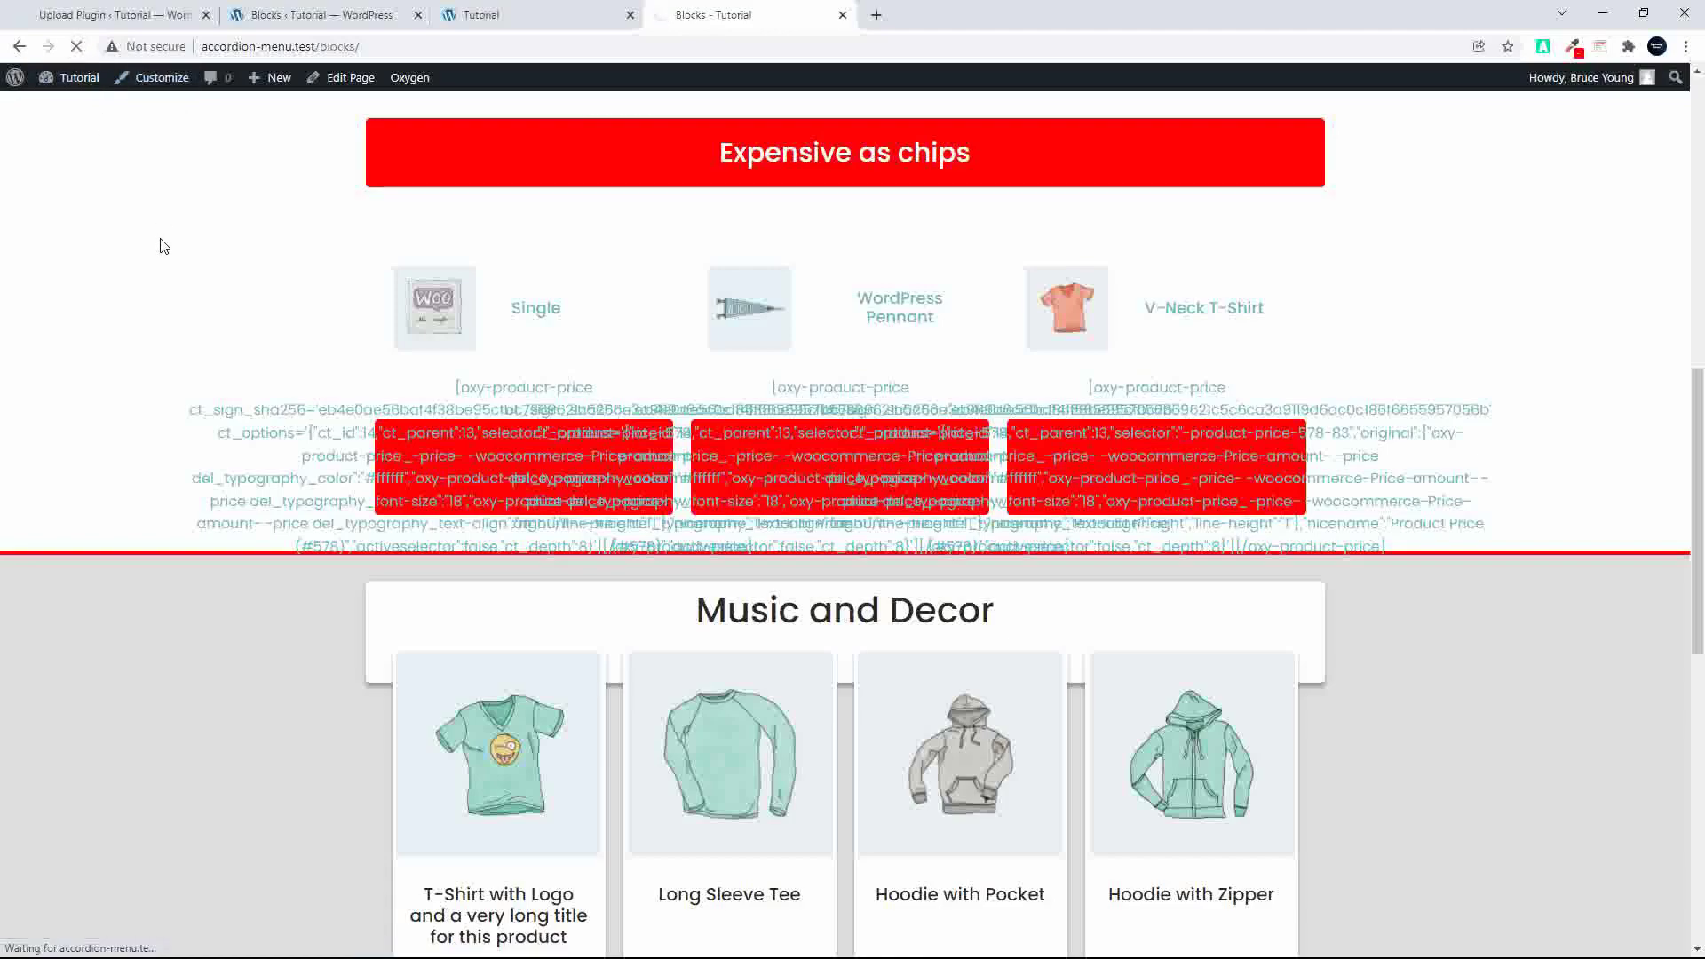
scroll(156, 244, "down", 3)
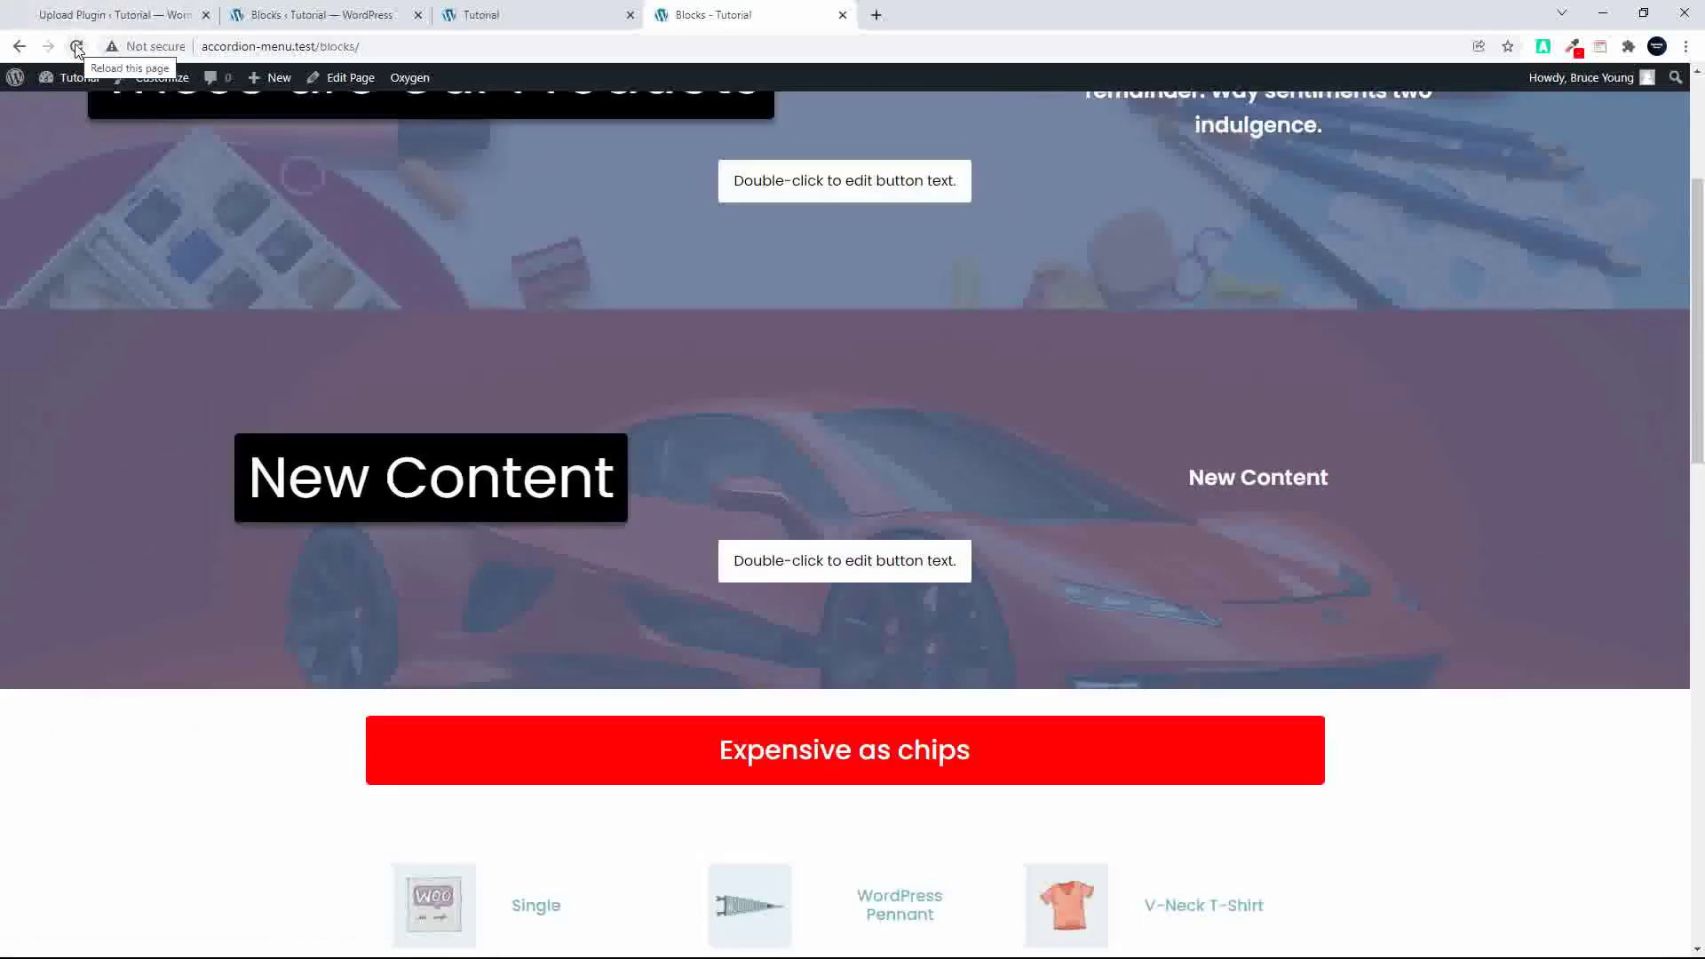
left_click(77, 47)
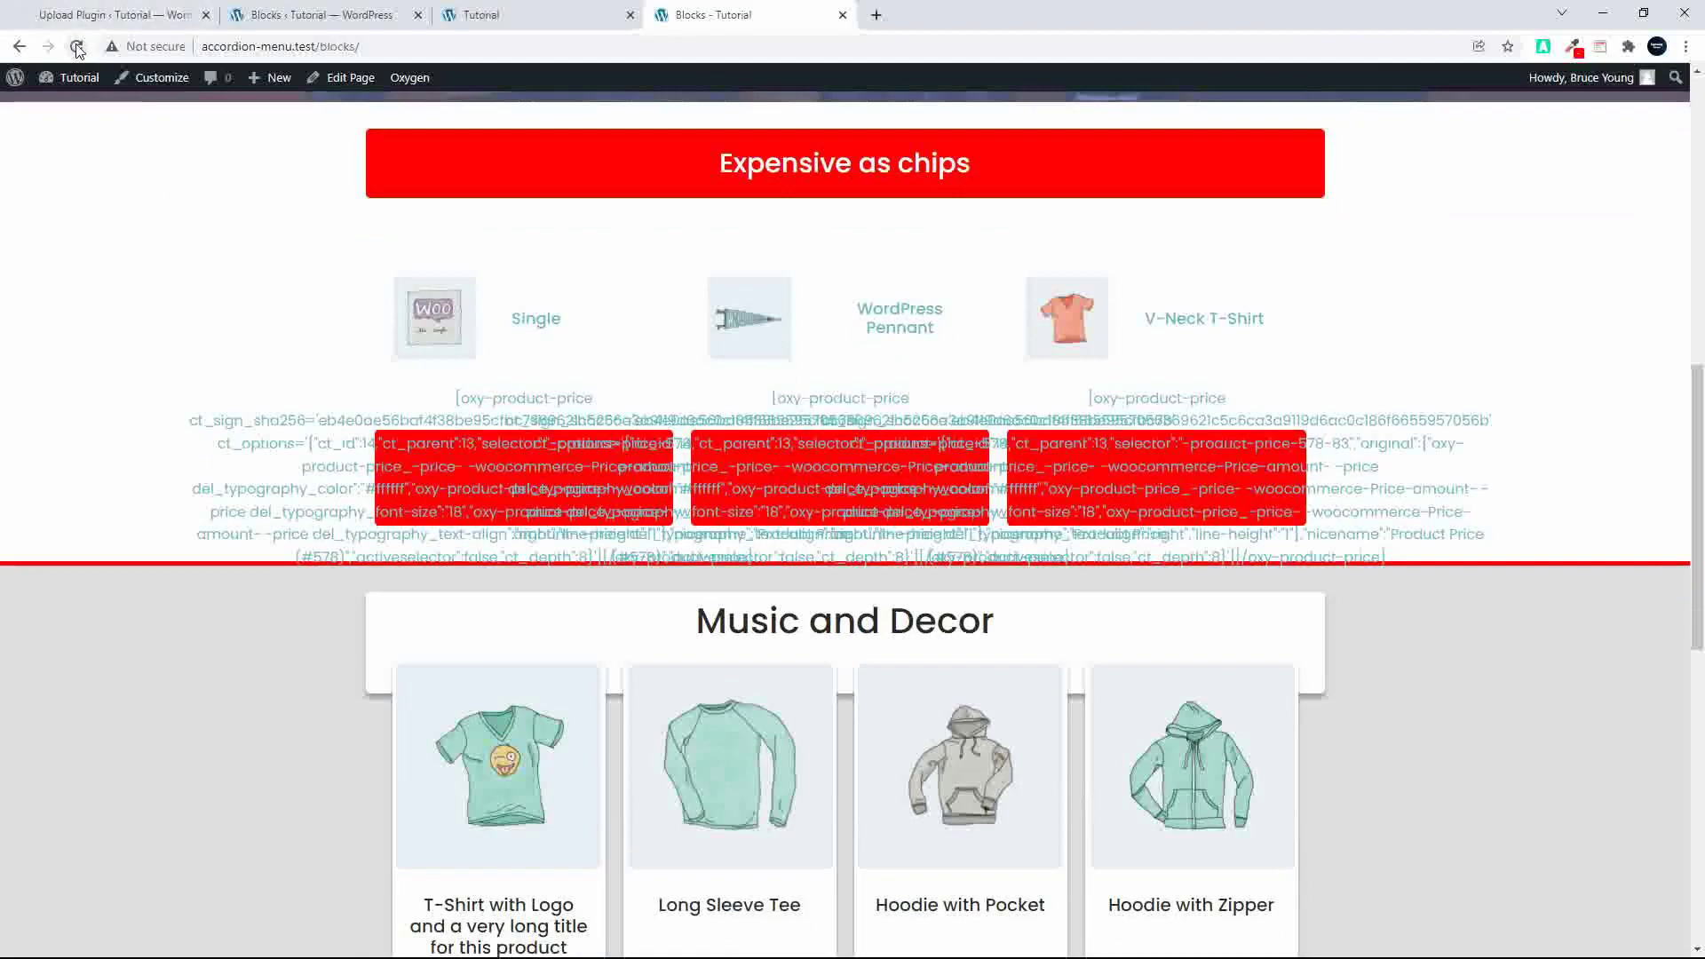
left_click(78, 47)
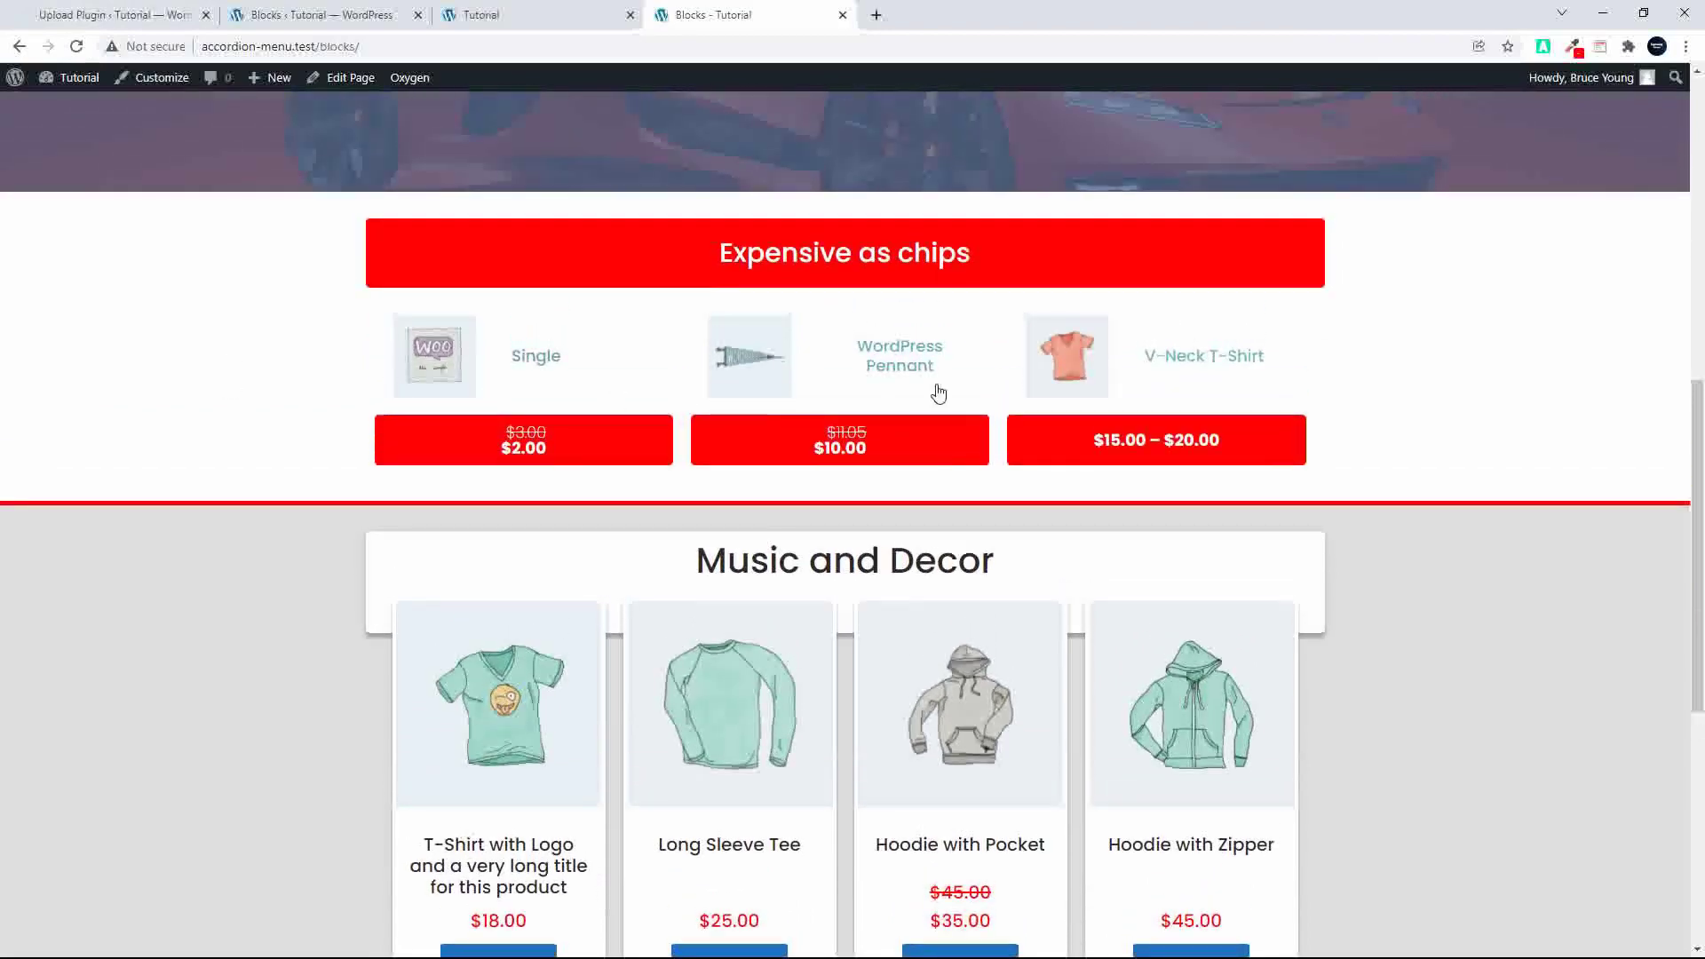
scroll(1233, 417, "down", 5)
scroll(1232, 417, "up", 10)
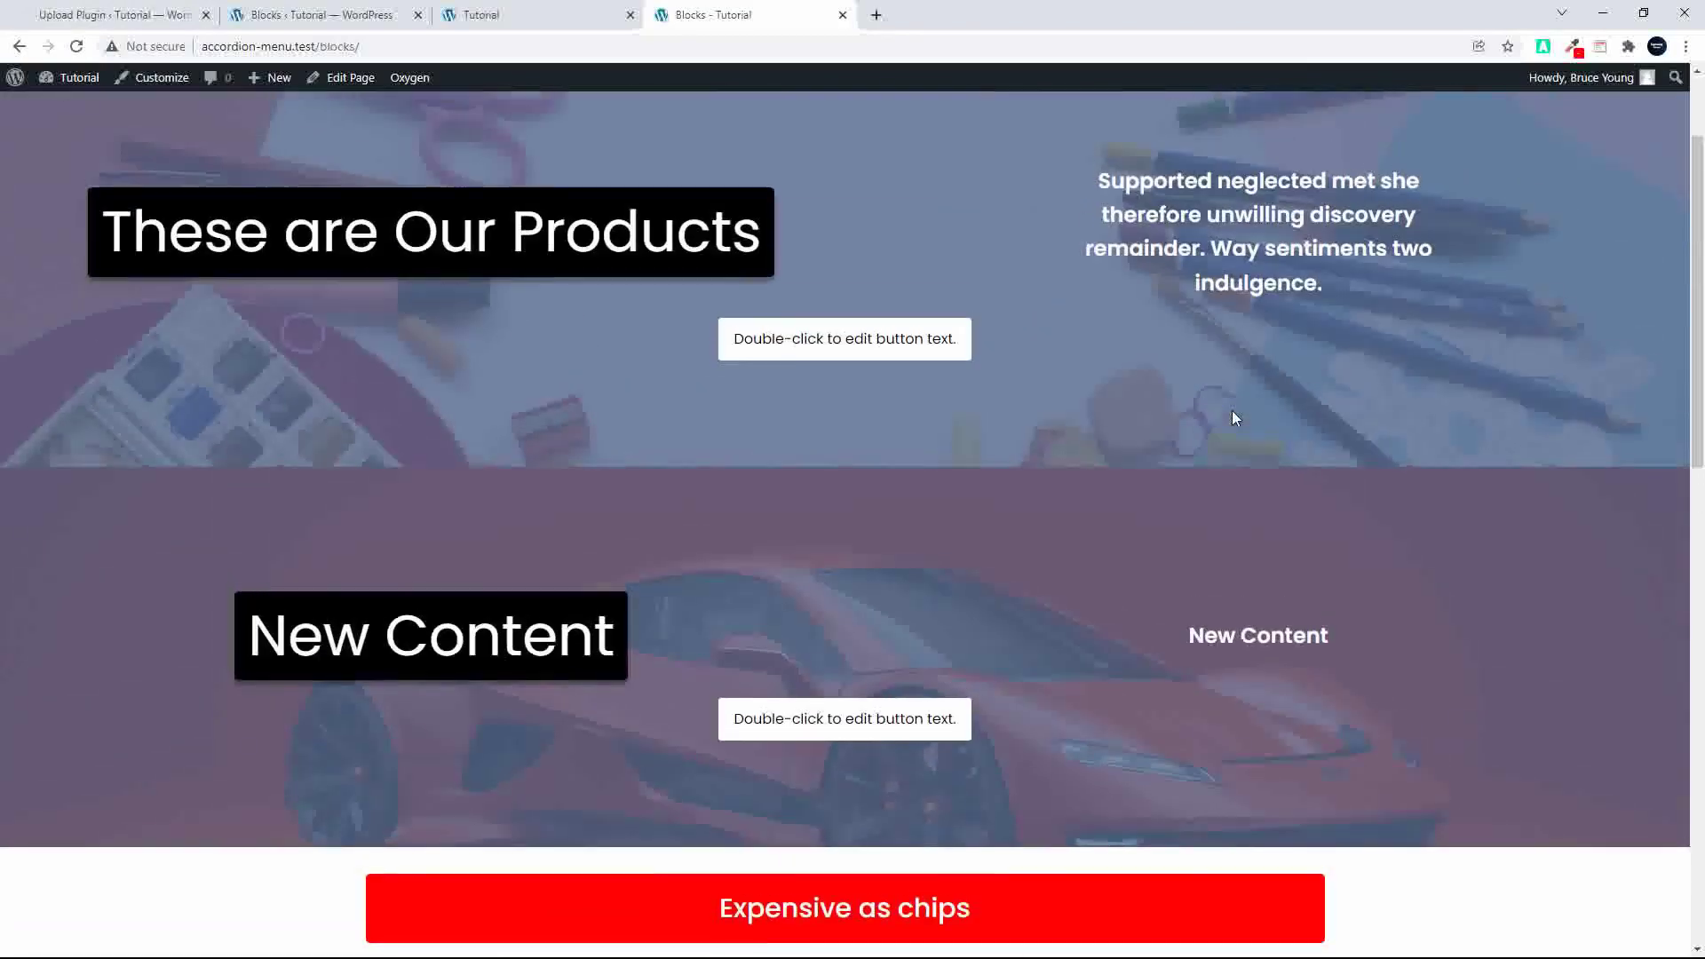
scroll(1232, 417, "down", 5)
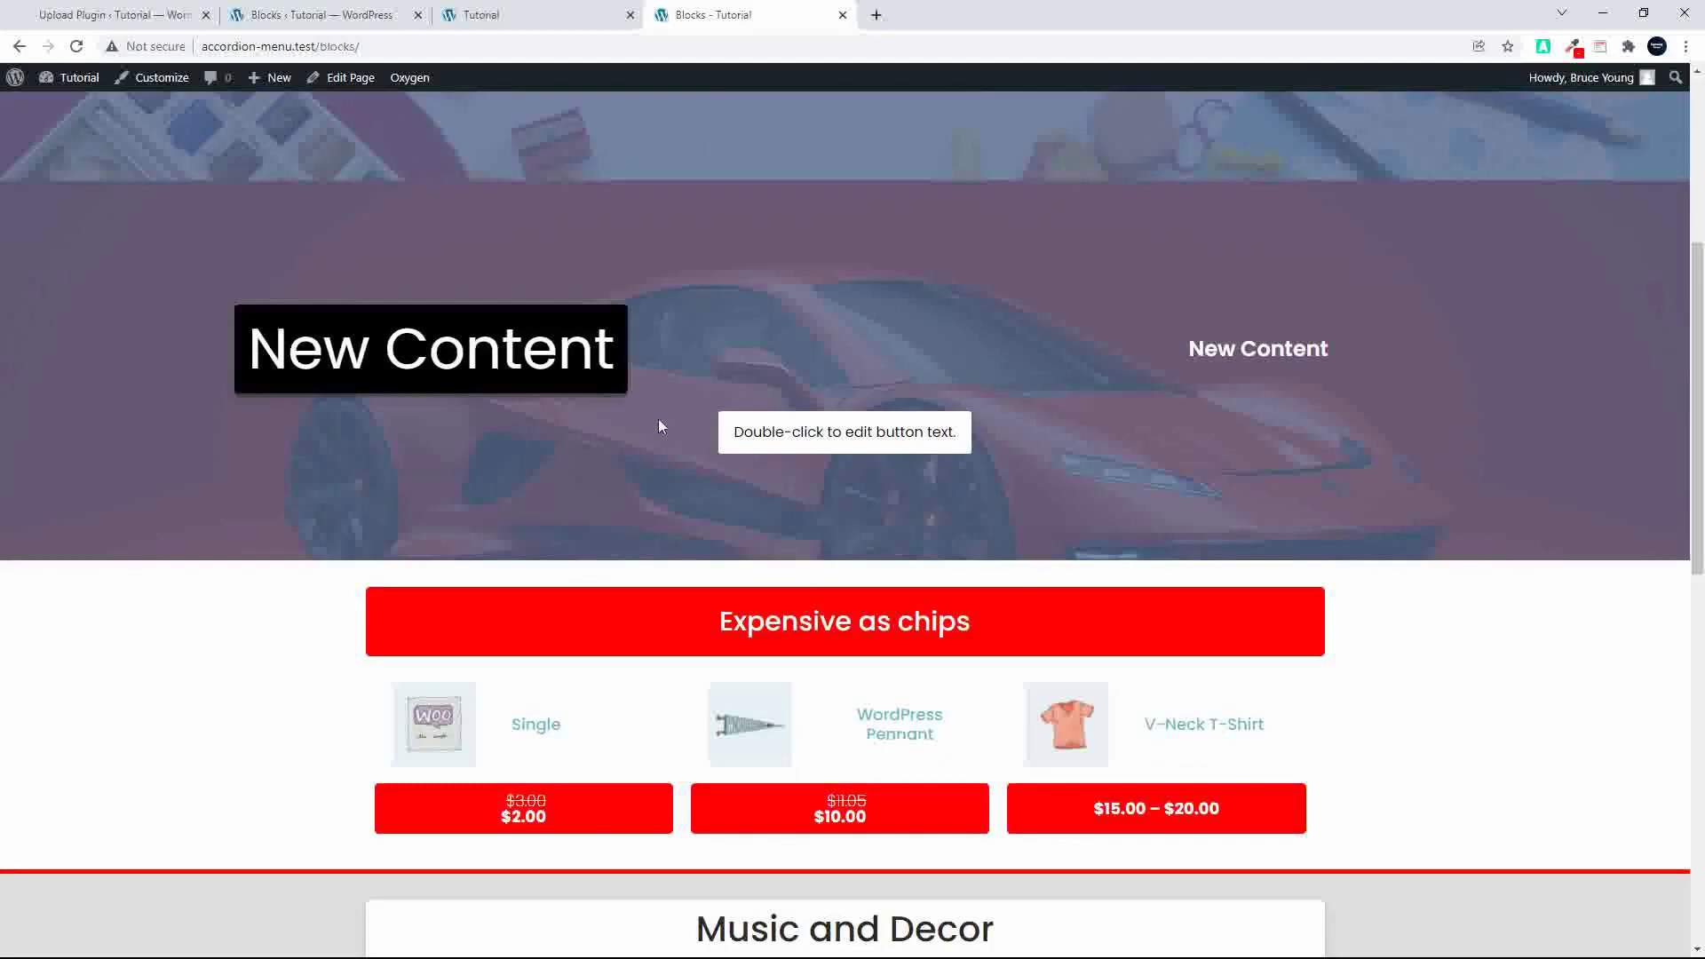
Open the Oxygen Home dashboard from the admin menu.
left_click(104, 20)
scroll(72, 780, "down", 2)
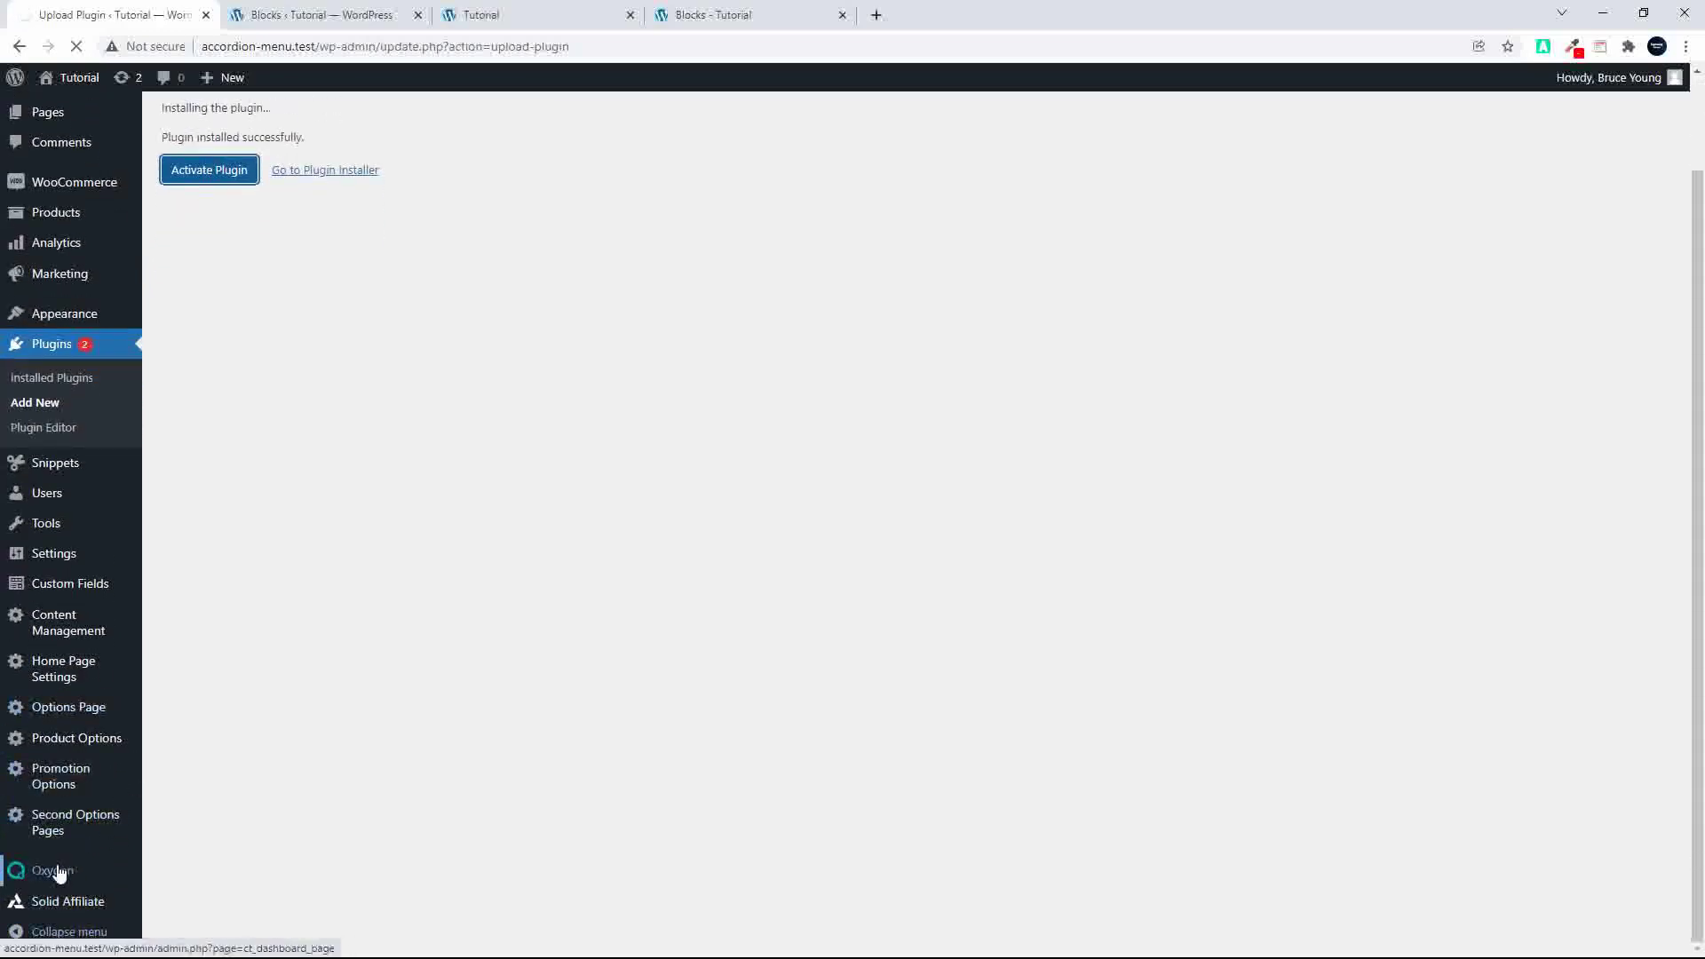
mouse_move(57, 881)
left_click(154, 885)
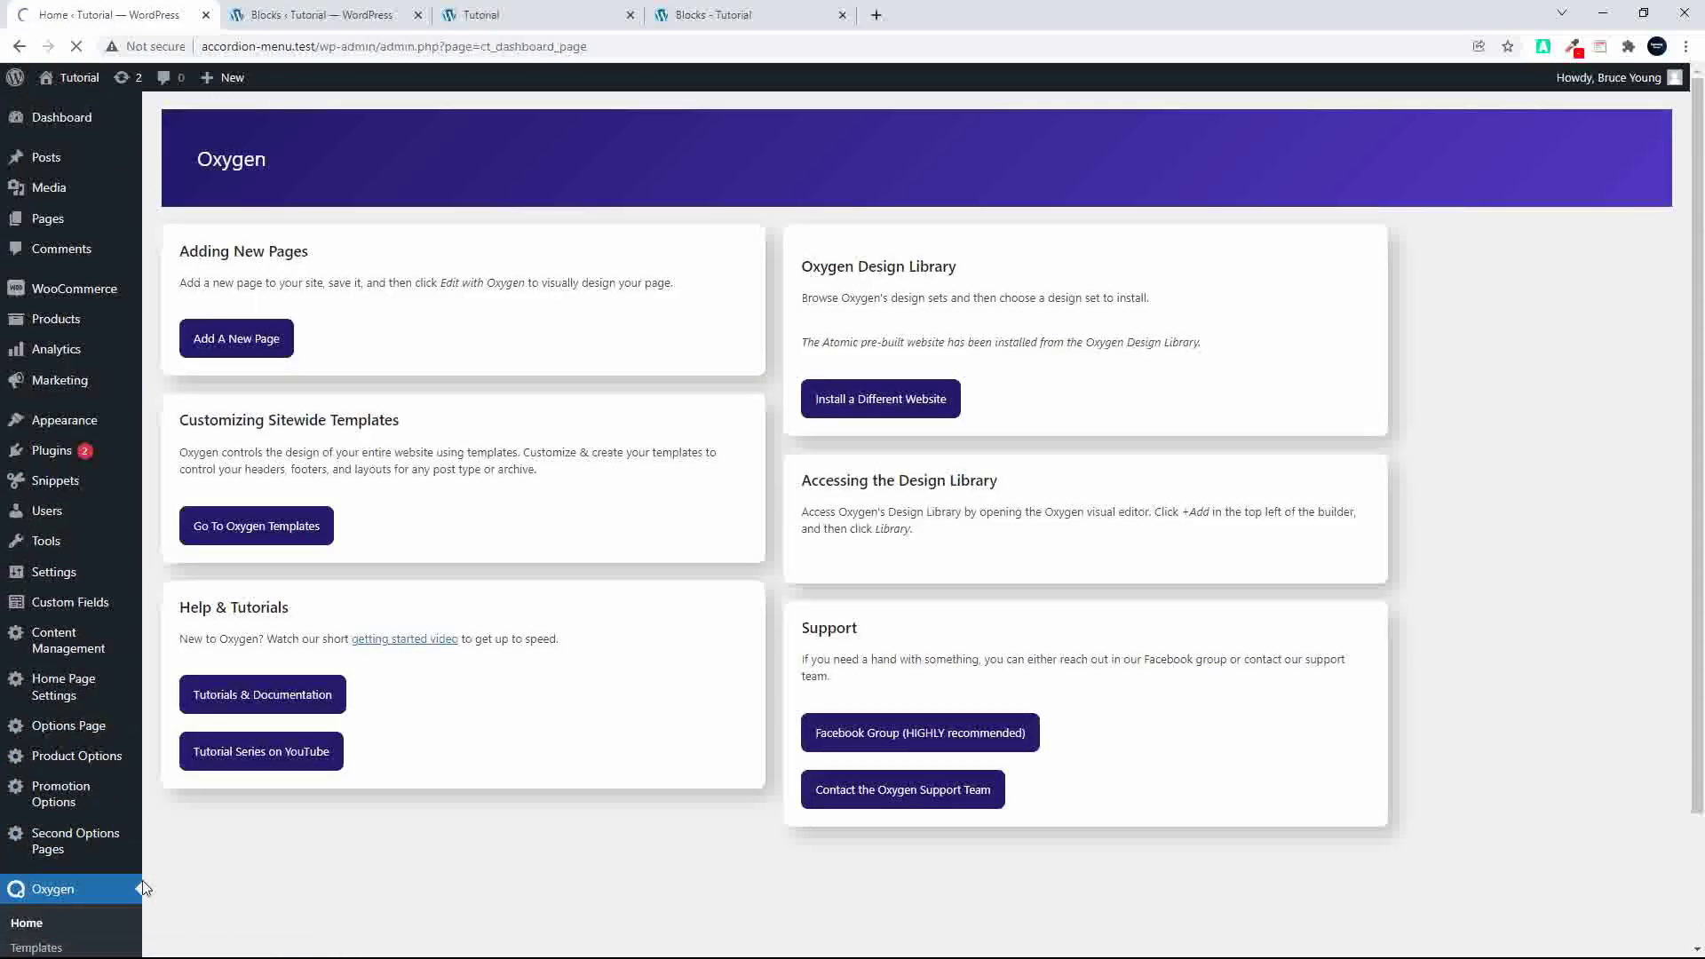
Open Oxygen's Block Library showing the eight saved blocks.
scroll(94, 903, "down", 2)
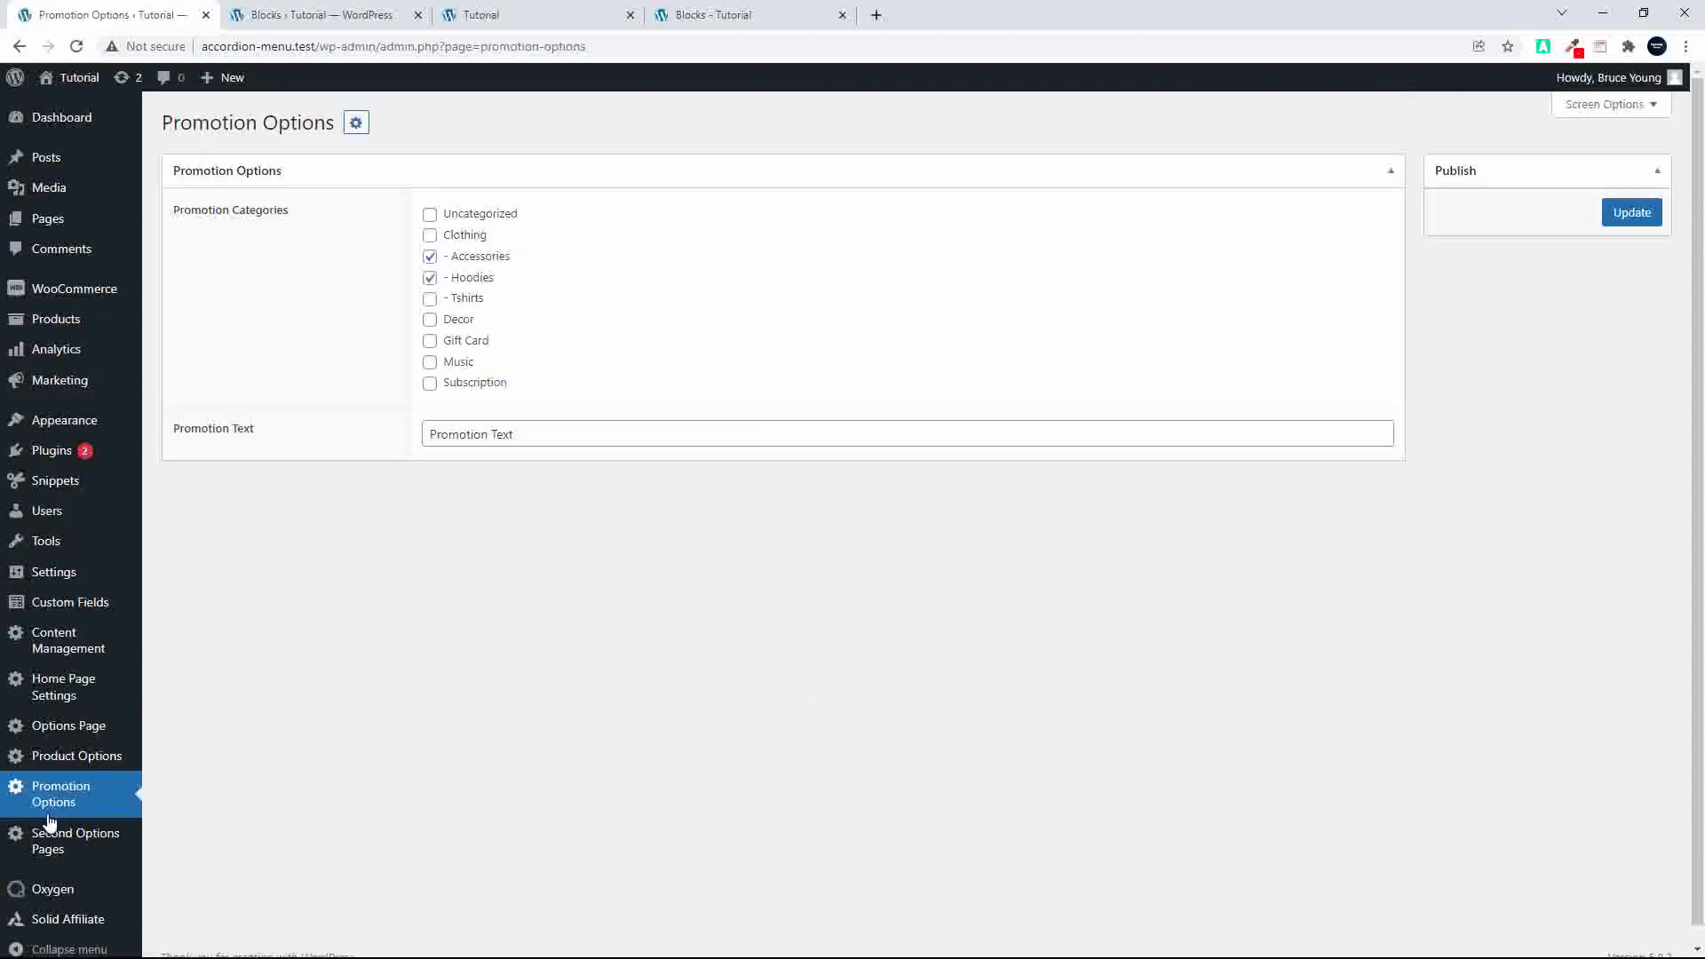
scroll(98, 843, "down", 1)
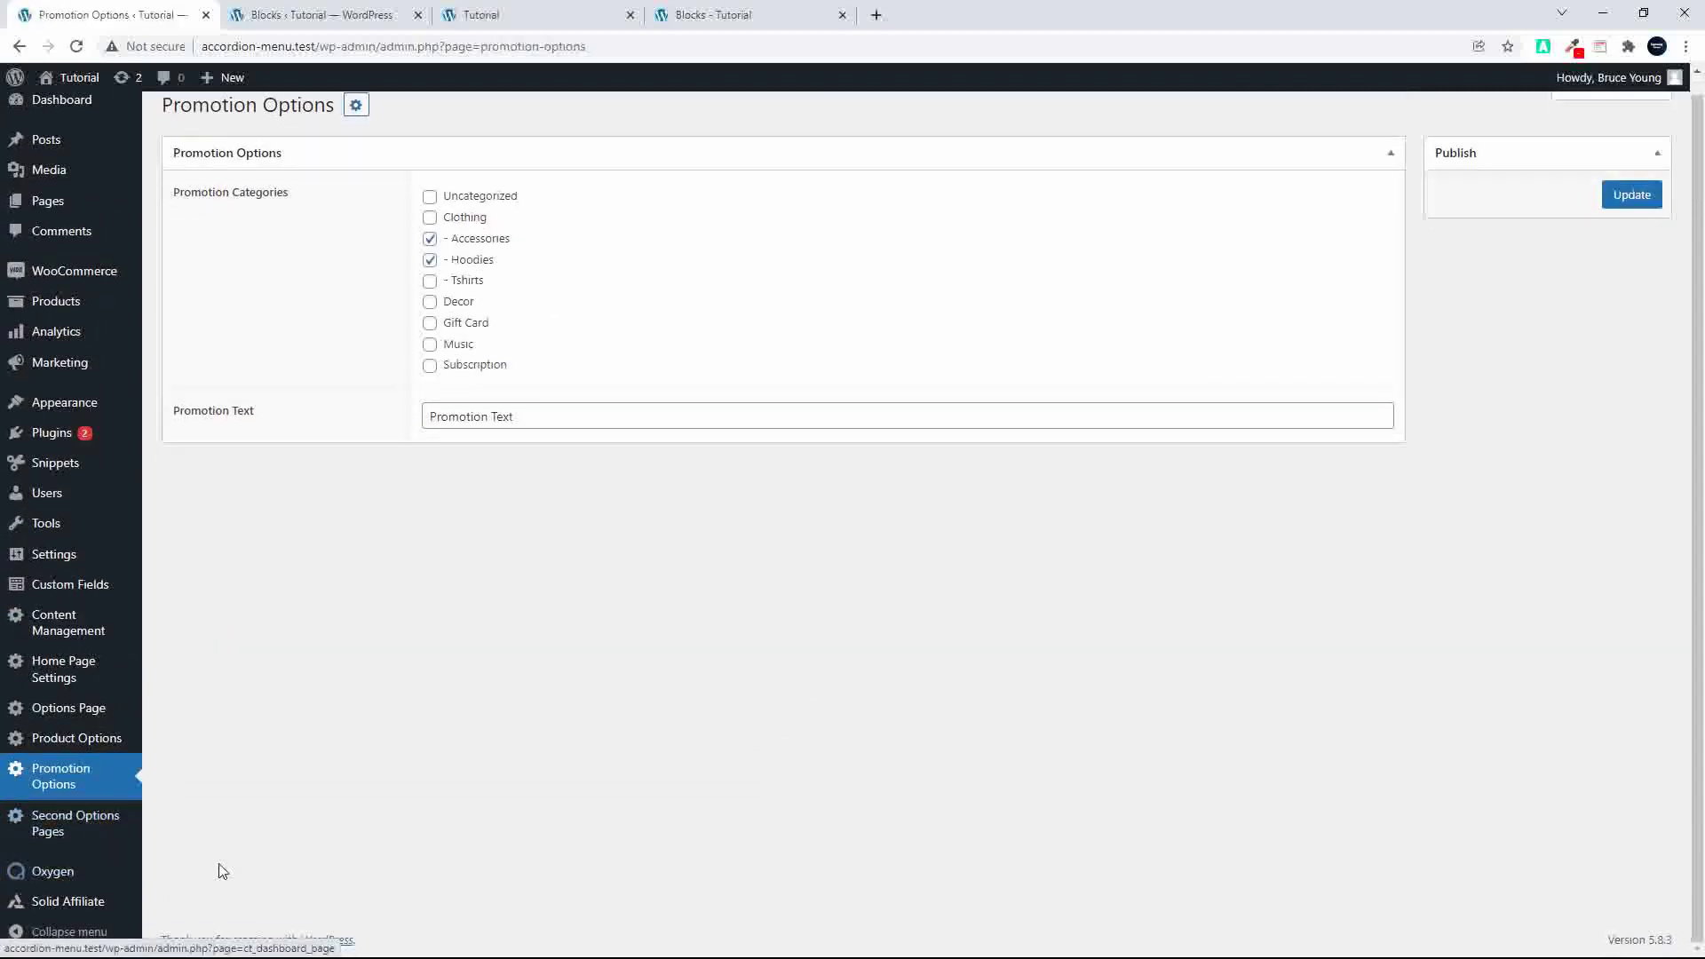
scroll(85, 875, "up", 1)
mouse_move(65, 890)
left_click(187, 843)
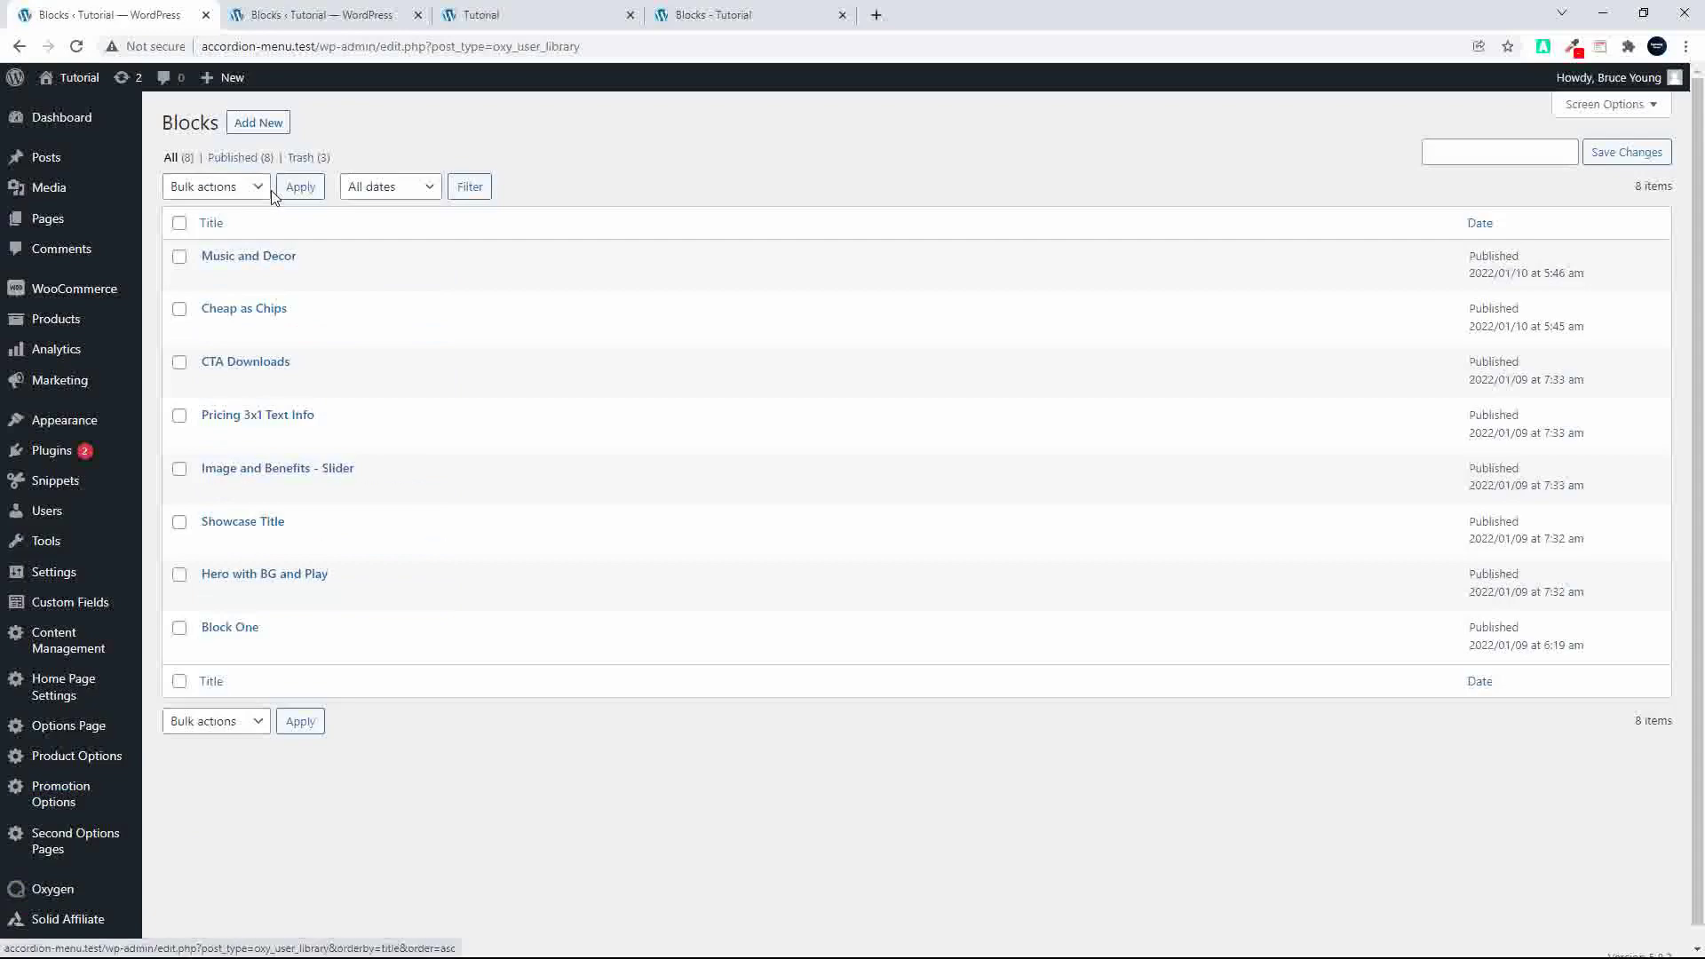
left_click(751, 18)
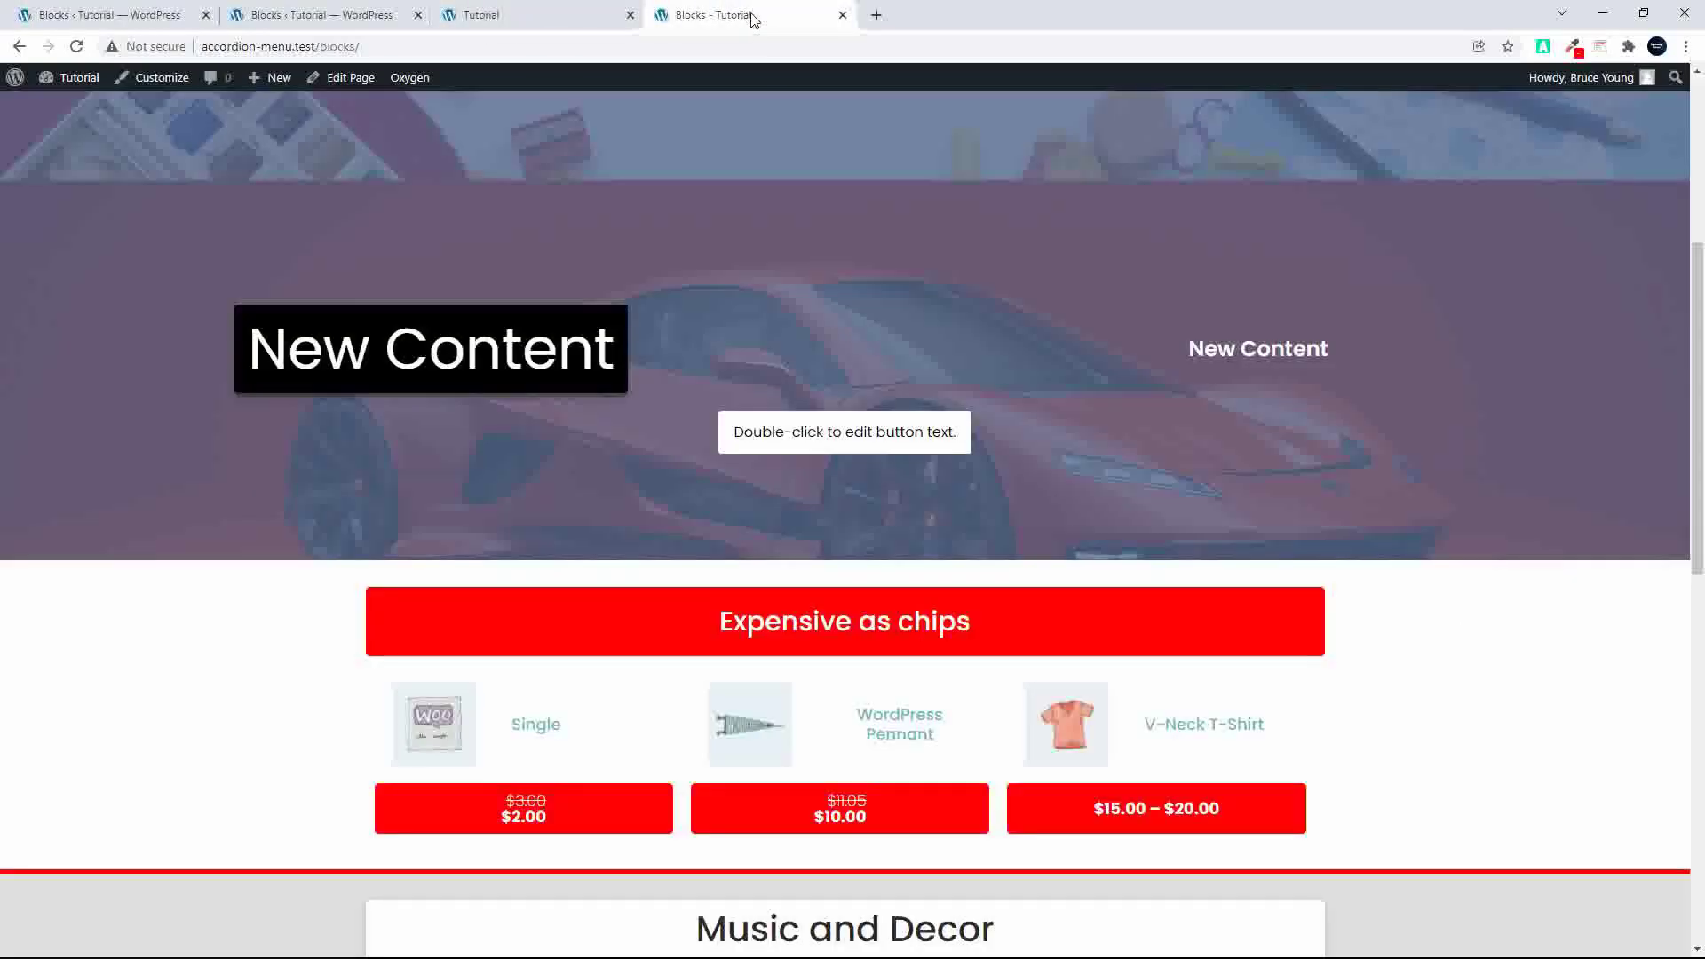
scroll(780, 238, "down", 9)
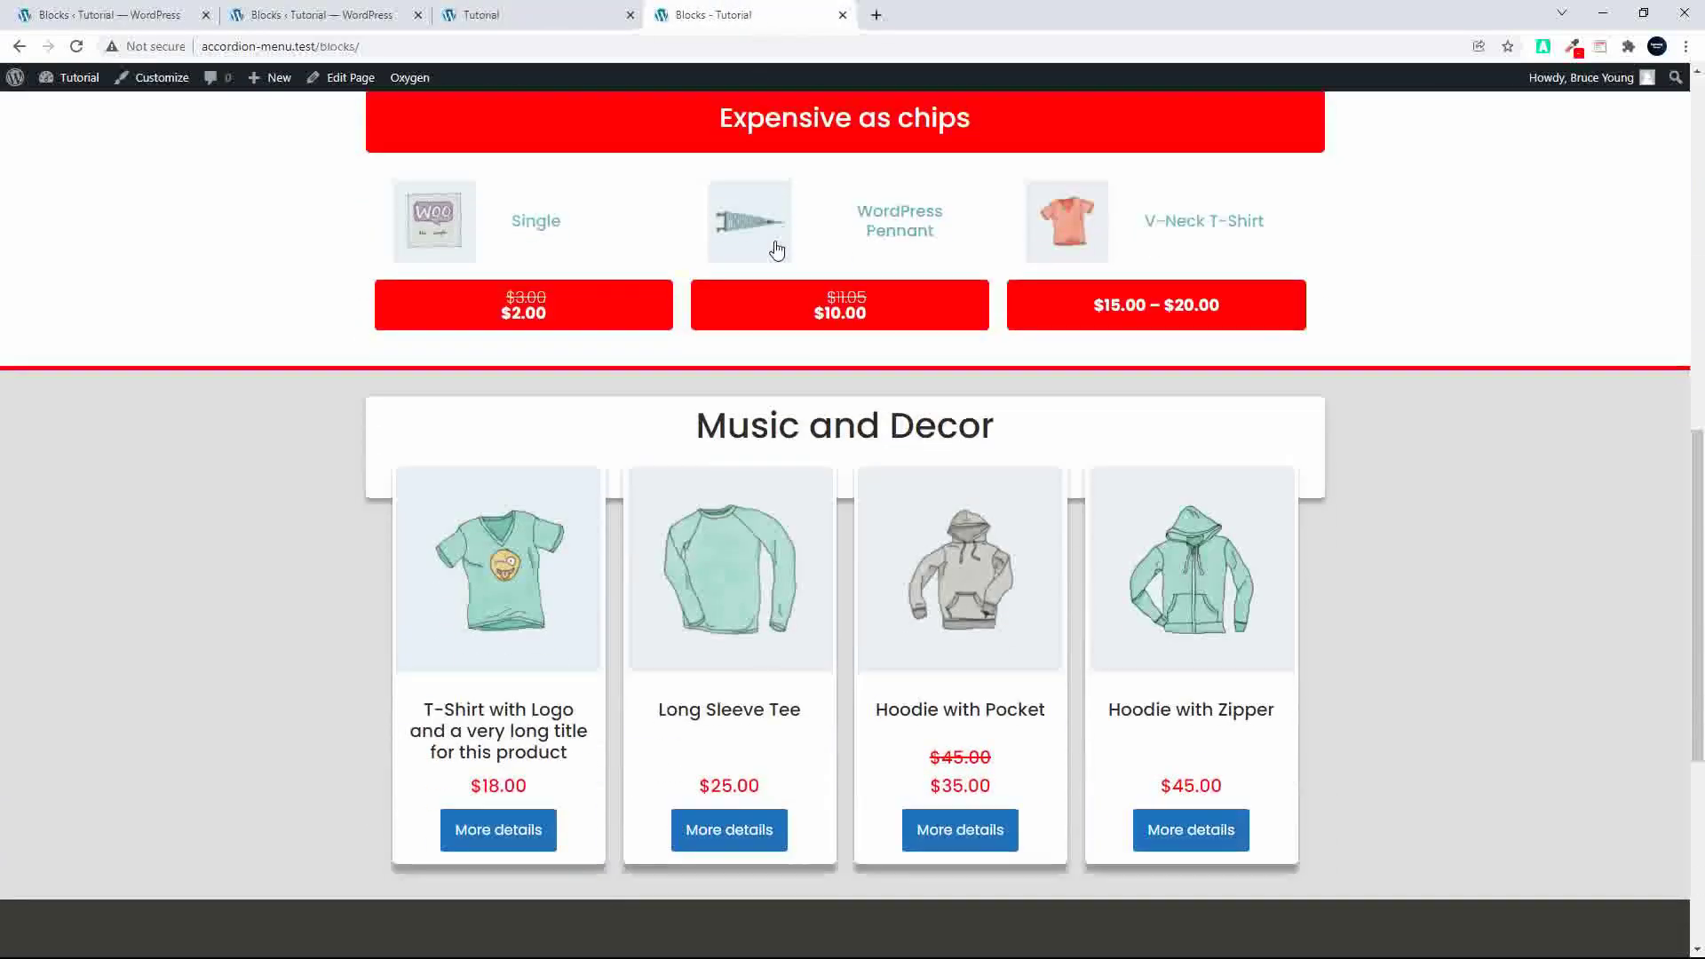
scroll(764, 242, "down", 2)
scroll(762, 235, "up", 3)
scroll(761, 232, "up", 10)
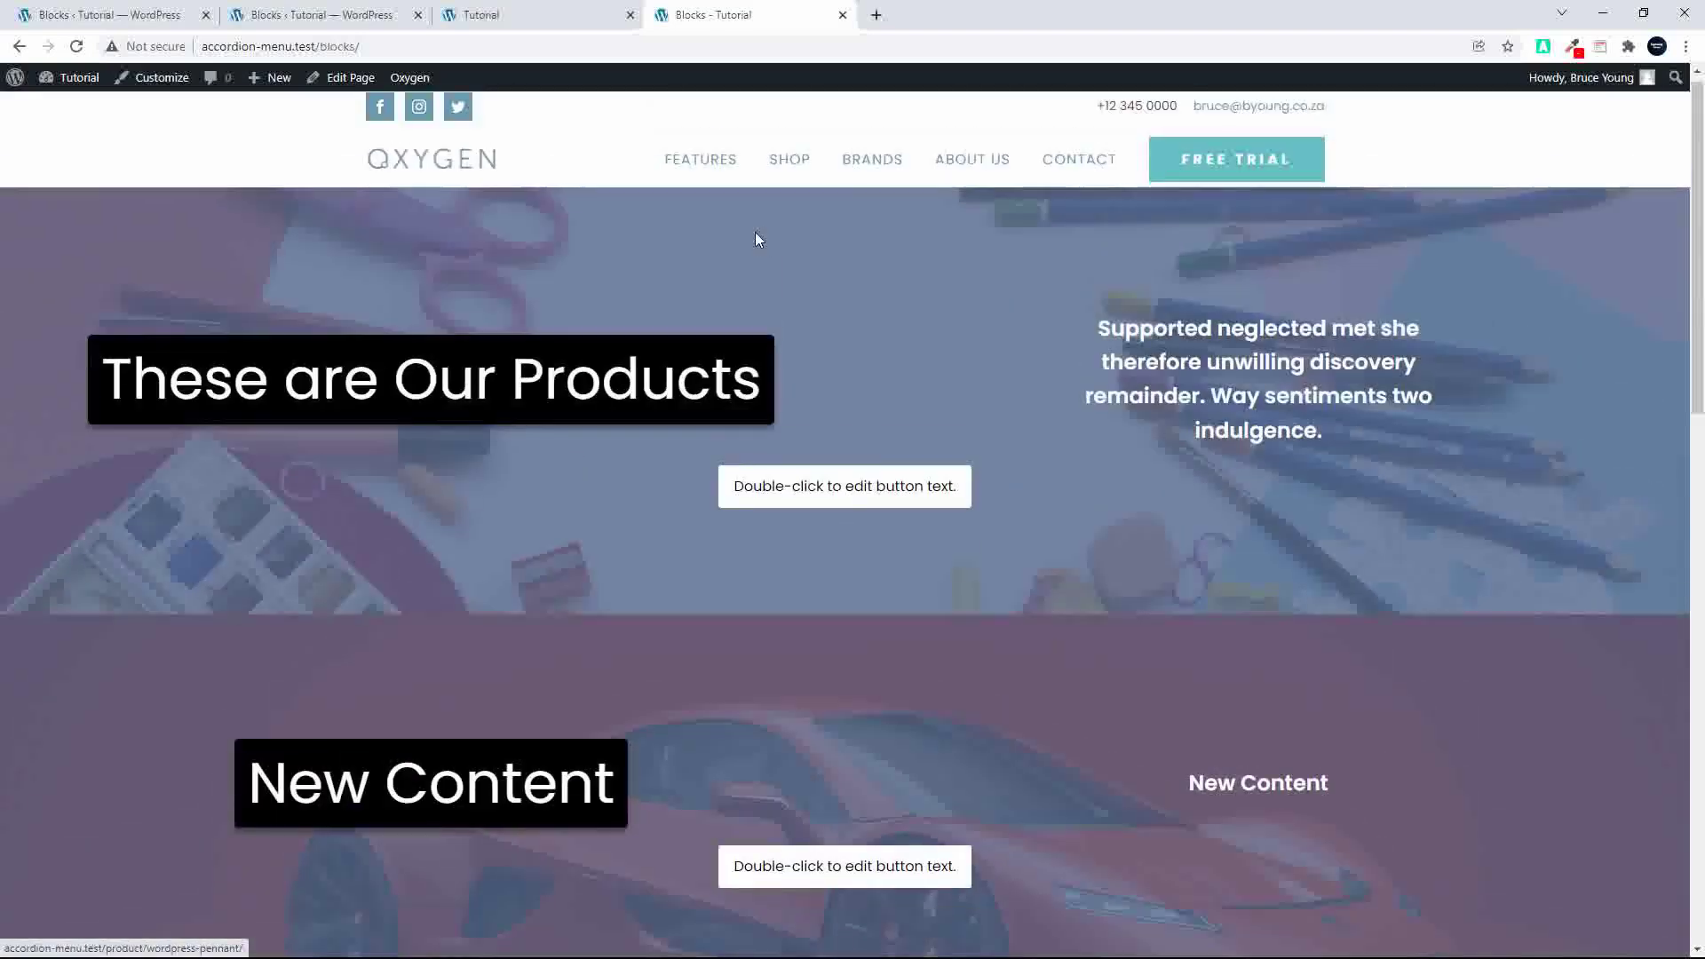